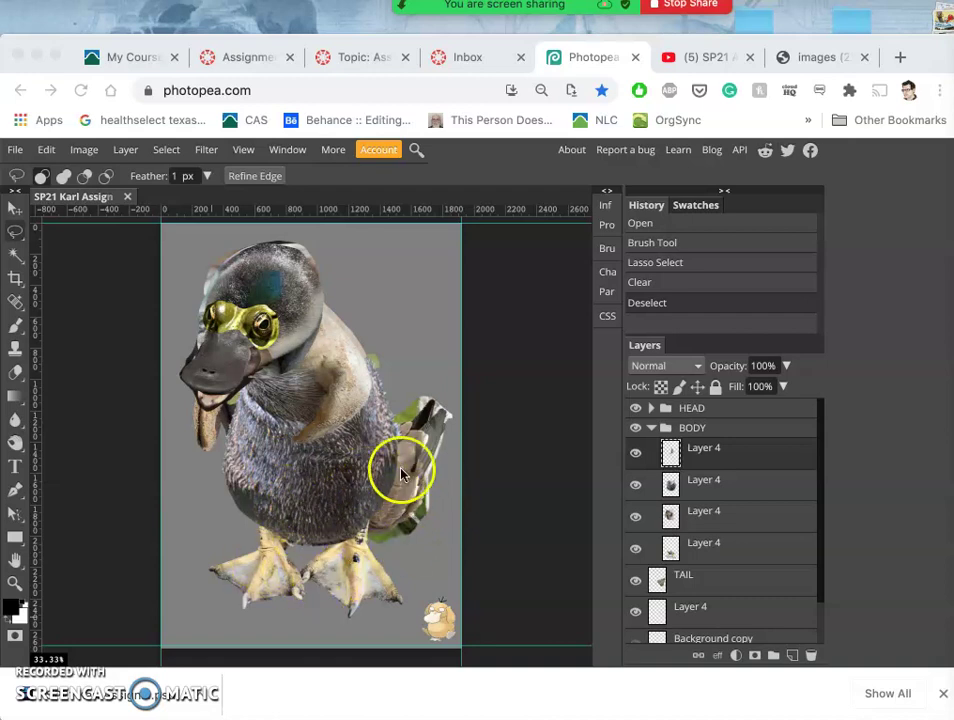
Step: Lasso the stray remnant beside the yellow leg on the feet layer, clear it and deselect
{"action": "left_click", "coordinate": [686, 578]}
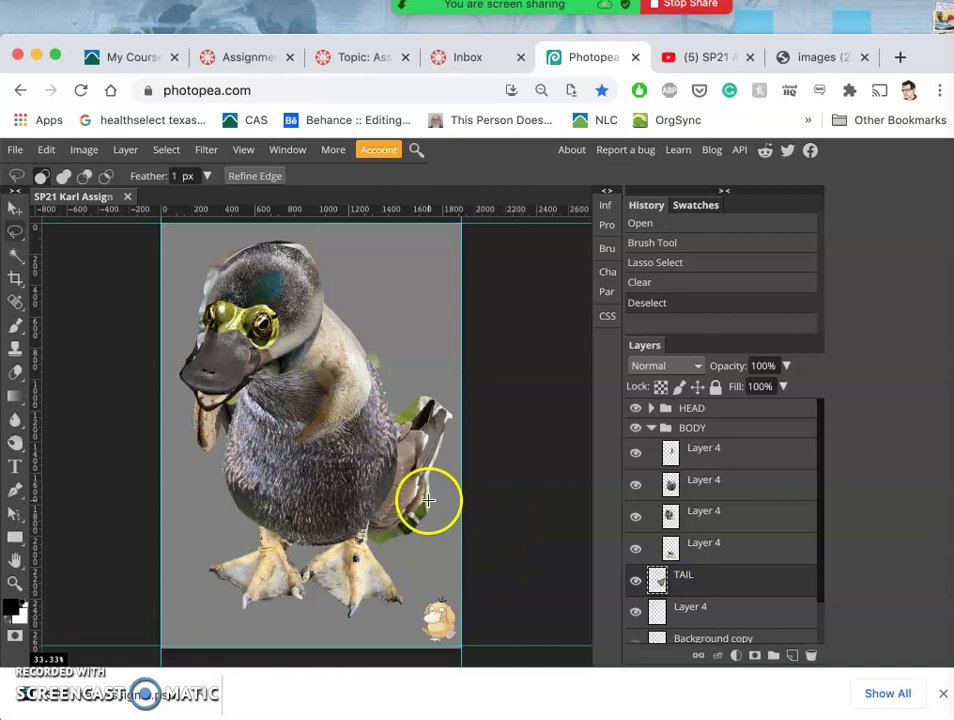
{"action": "scroll", "coordinate": [428, 500], "scroll_direction": "up", "scroll_amount": 6}
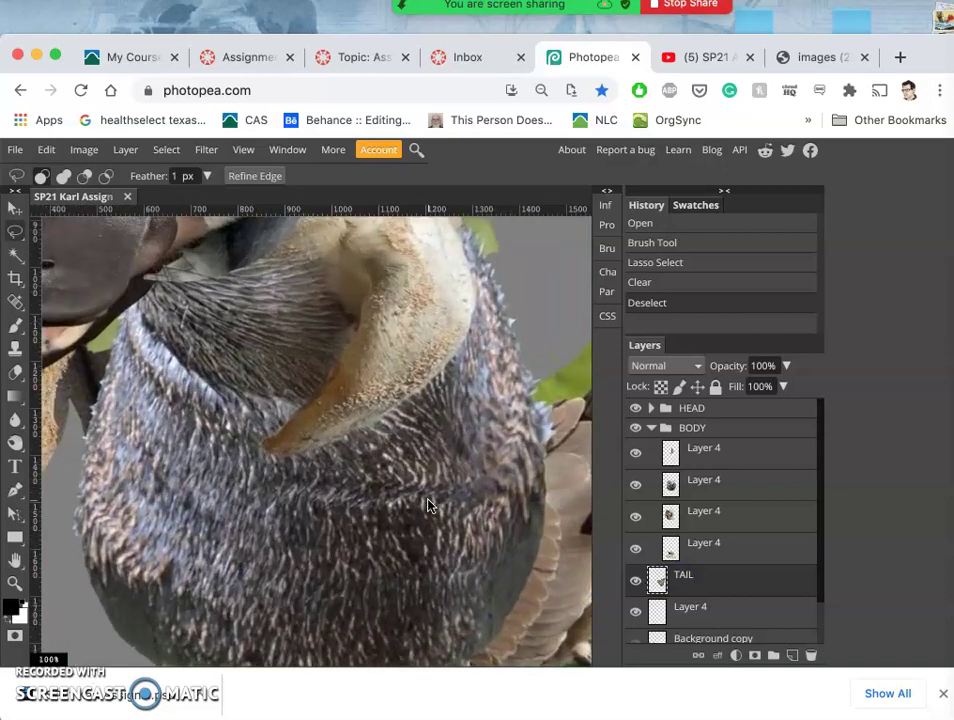
{"action": "scroll", "coordinate": [428, 505], "scroll_direction": "right", "scroll_amount": 5}
{"action": "scroll", "coordinate": [428, 505], "scroll_direction": "down", "scroll_amount": 2}
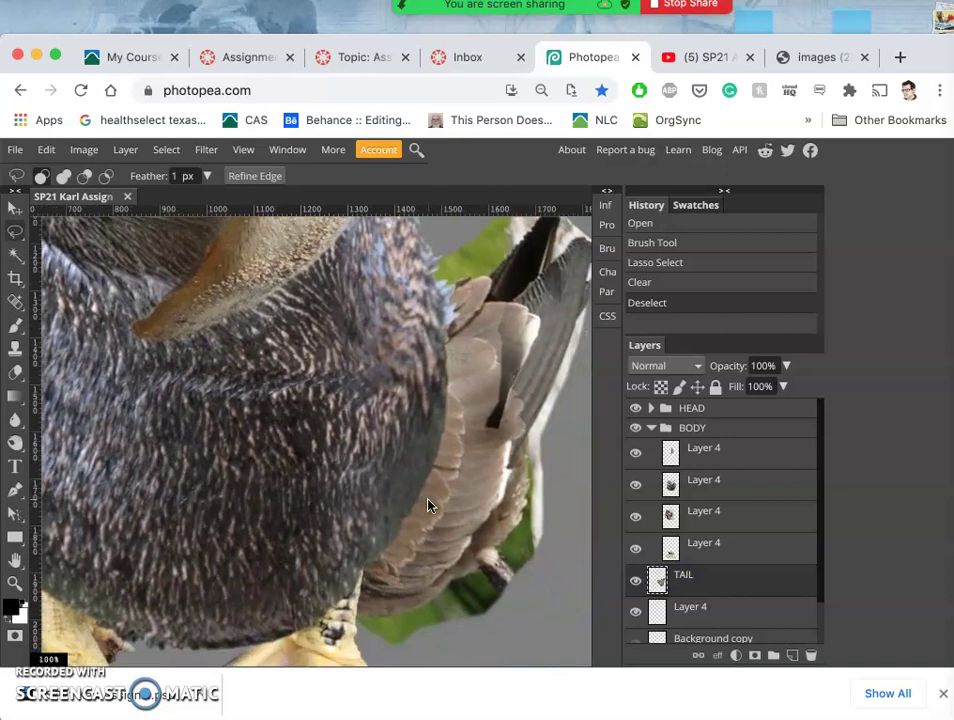
{"action": "scroll", "coordinate": [428, 505], "scroll_direction": "right", "scroll_amount": 2}
{"action": "scroll", "coordinate": [428, 505], "scroll_direction": "down", "scroll_amount": 1}
{"action": "scroll", "coordinate": [428, 505], "scroll_direction": "up", "scroll_amount": 4}
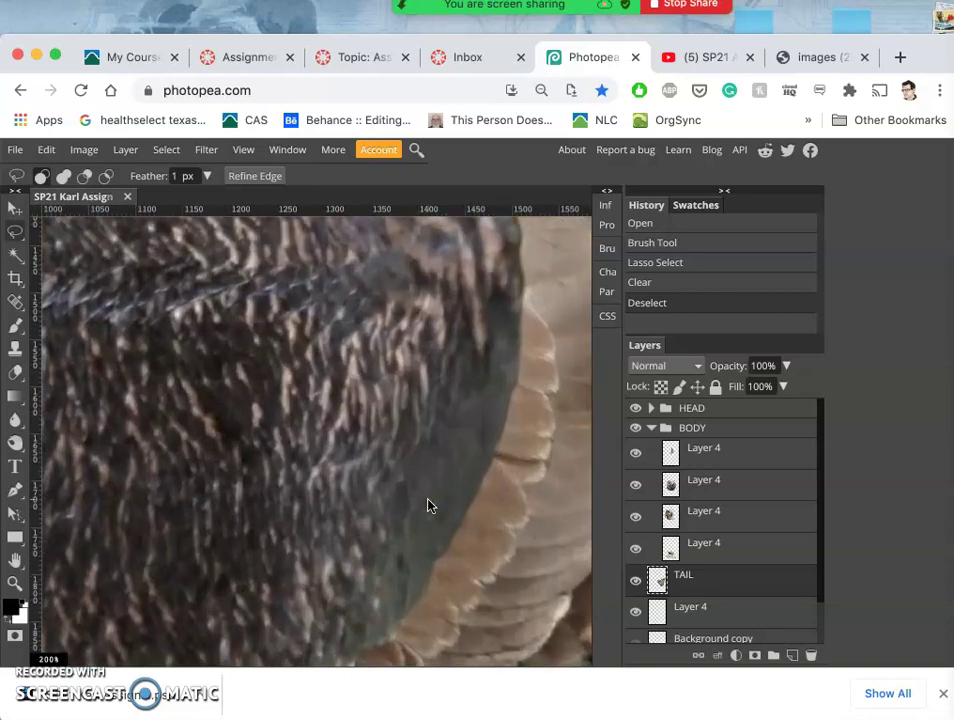
{"action": "scroll", "coordinate": [428, 505], "scroll_direction": "down", "scroll_amount": 4}
{"action": "scroll", "coordinate": [428, 505], "scroll_direction": "right", "scroll_amount": 3}
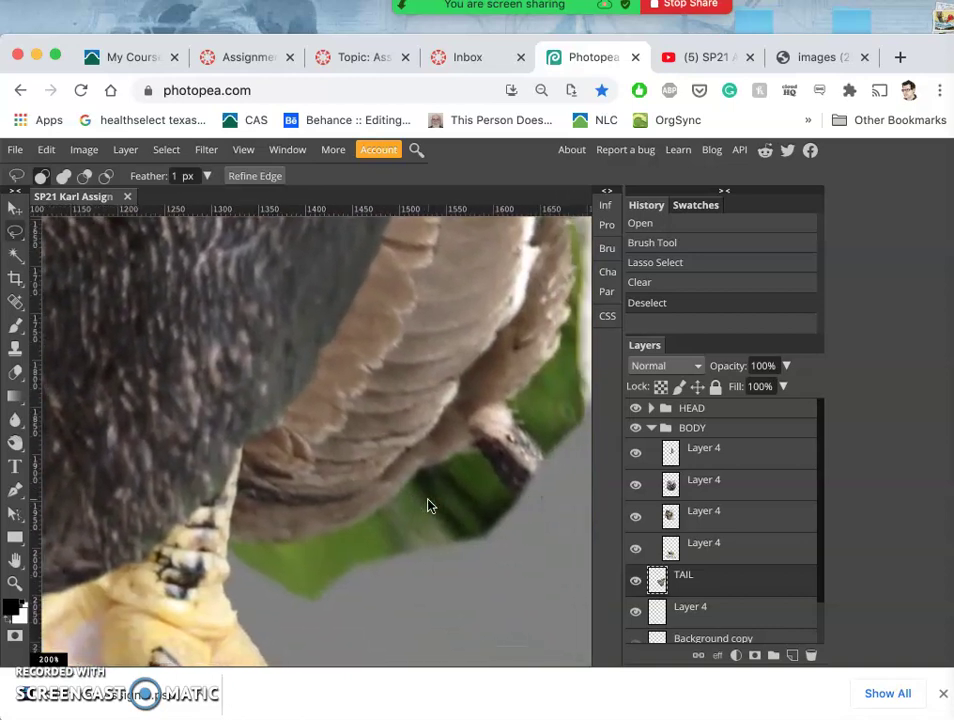
{"action": "scroll", "coordinate": [428, 505], "scroll_direction": "right", "scroll_amount": 2}
{"action": "scroll", "coordinate": [428, 505], "scroll_direction": "down", "scroll_amount": 1}
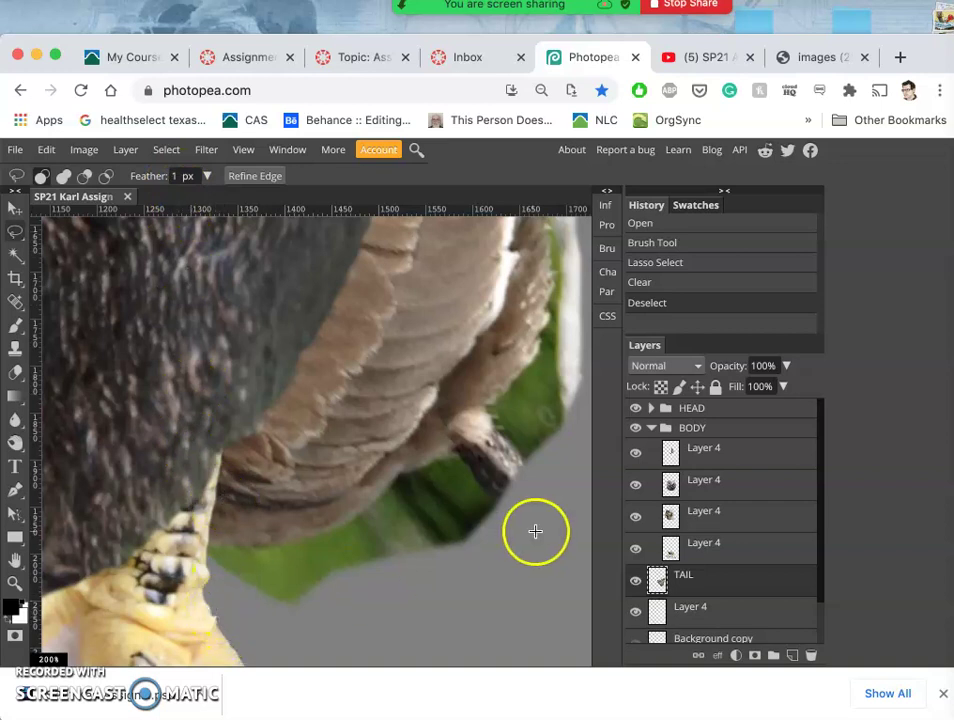
{"action": "left_click", "coordinate": [707, 553]}
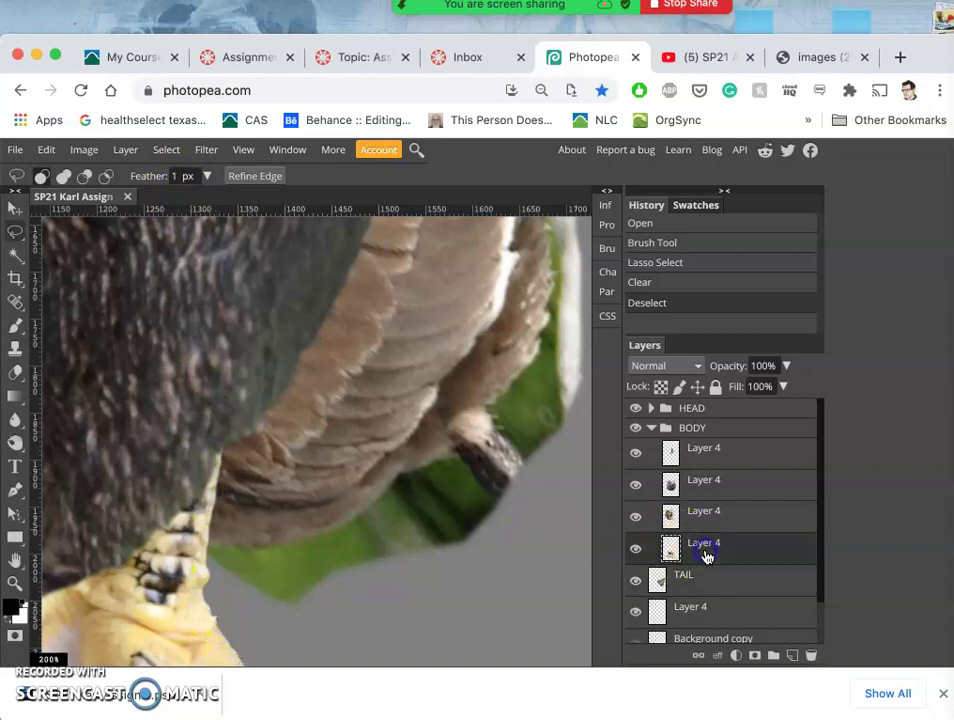
{"action": "left_click", "coordinate": [221, 613]}
{"action": "key", "text": "Delete"}
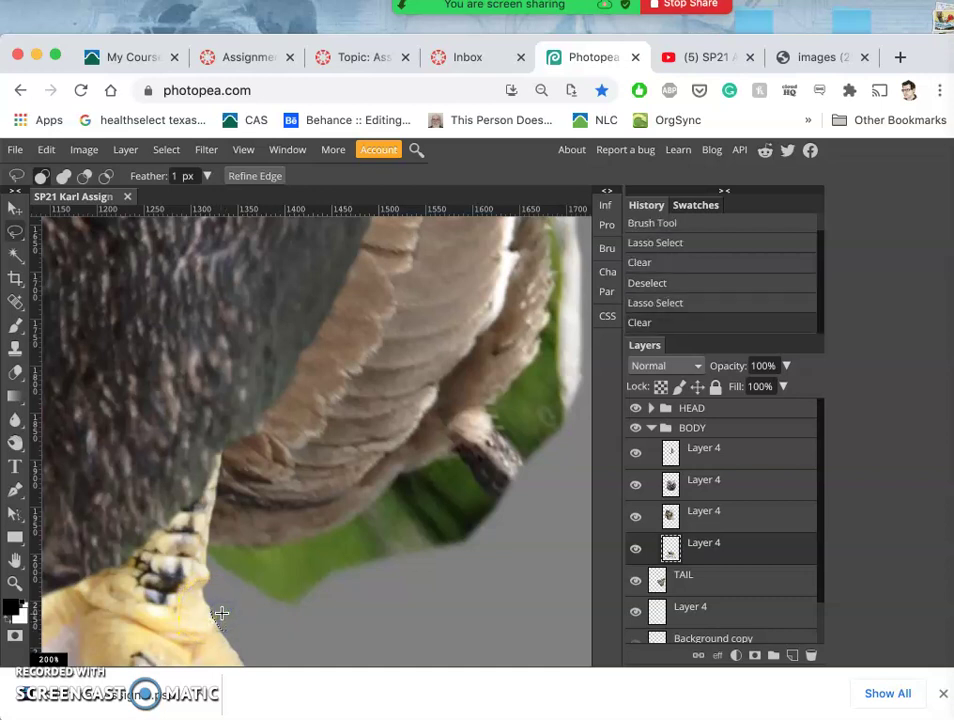
{"action": "left_click", "coordinate": [234, 621]}
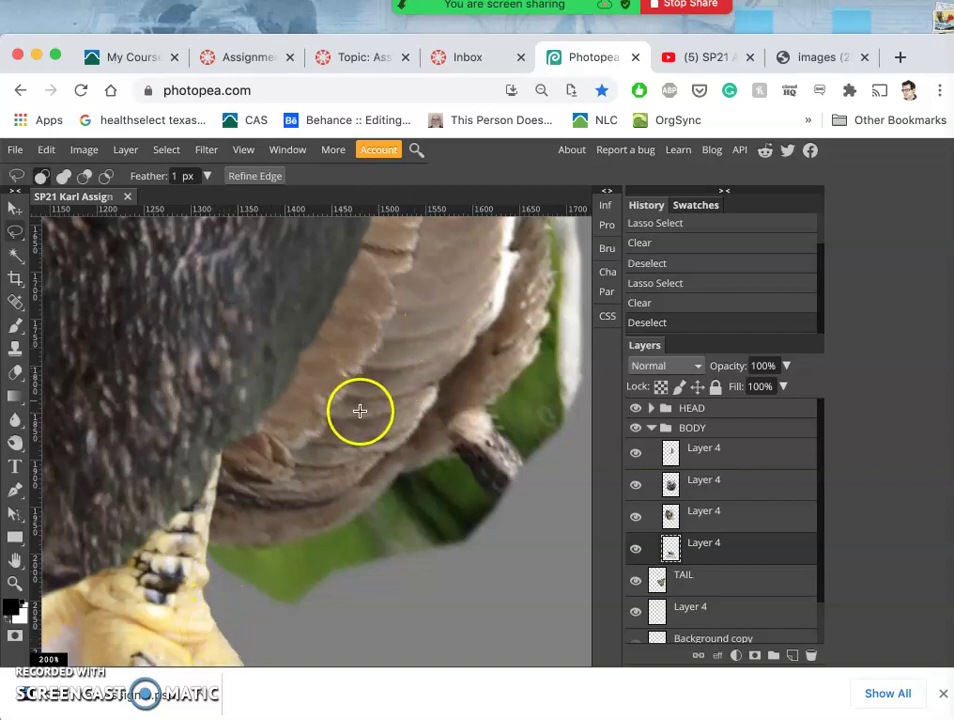
Step: Set the Lasso feather to 2 px and make the TAIL layer active with nothing selected
{"action": "left_click", "coordinate": [180, 177]}
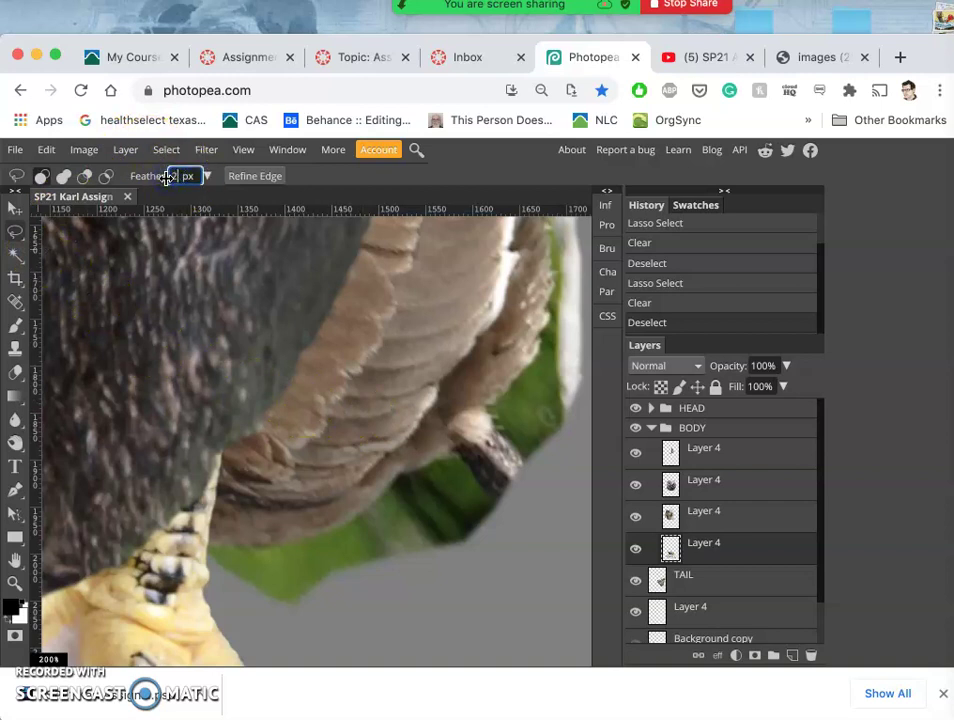
{"action": "left_click", "coordinate": [15, 231]}
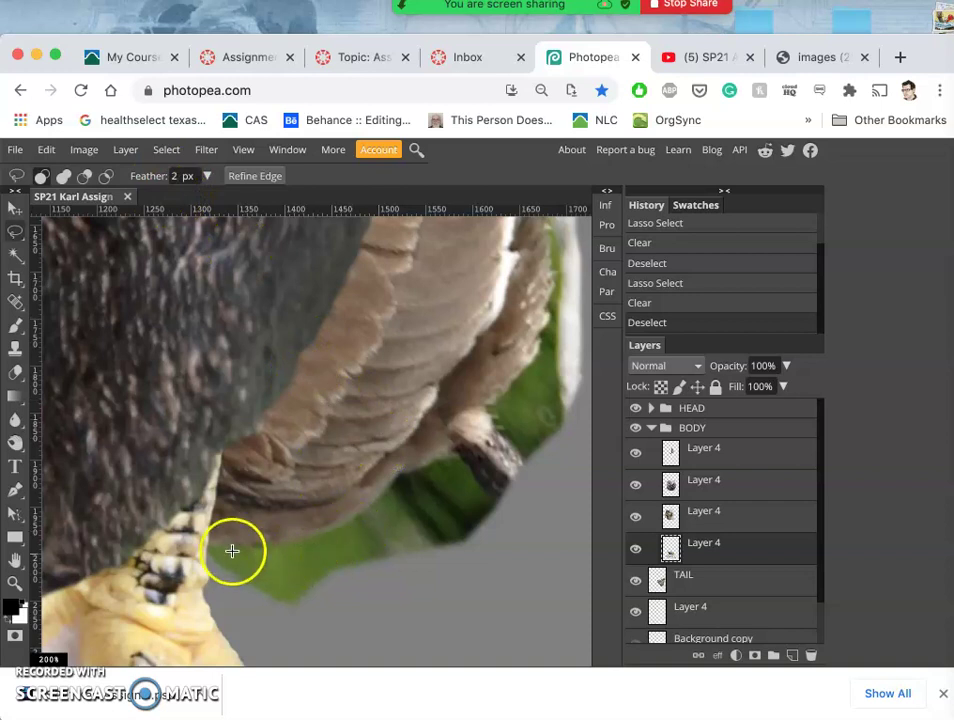
{"action": "left_click_drag", "start_coordinate": [208, 536], "coordinate": [208, 536]}
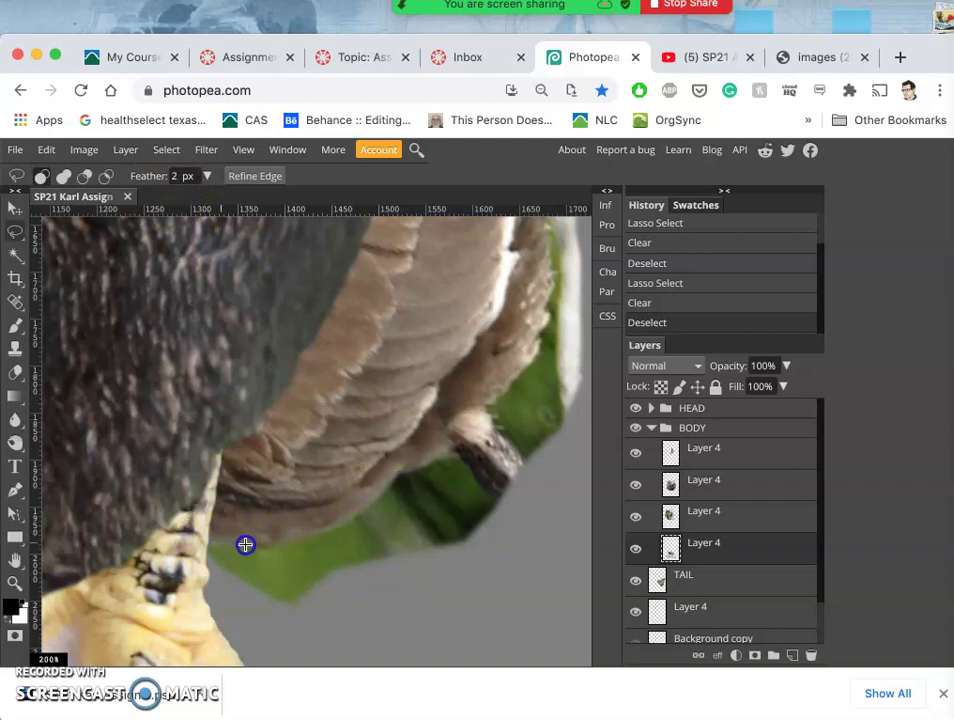
{"action": "left_click_drag", "start_coordinate": [278, 542], "coordinate": [277, 541]}
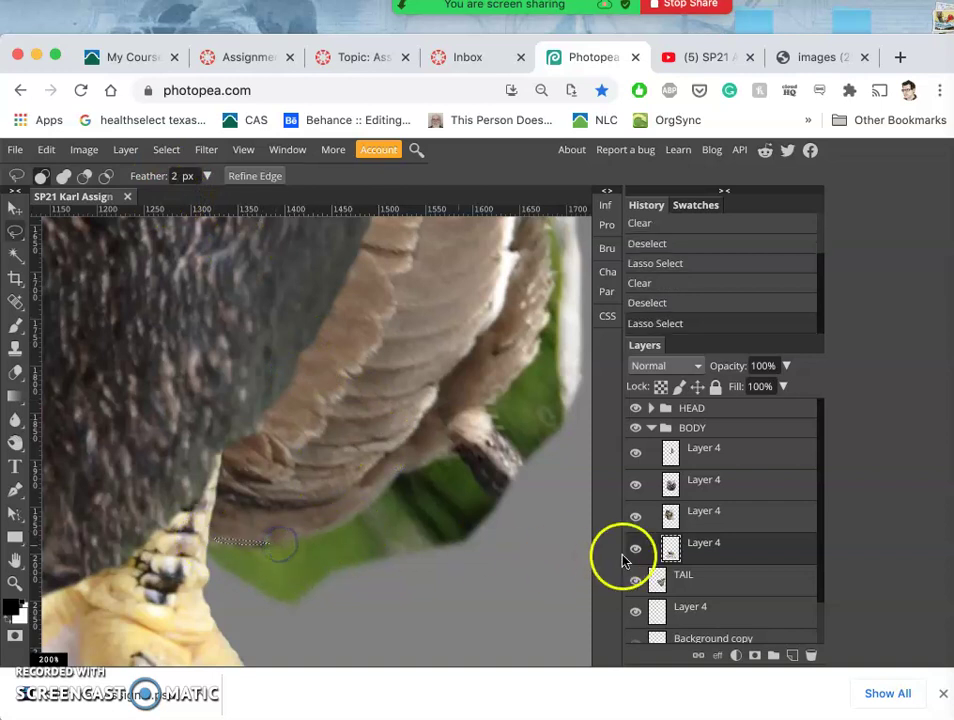
{"action": "left_click", "coordinate": [674, 576]}
{"action": "left_click", "coordinate": [440, 581]}
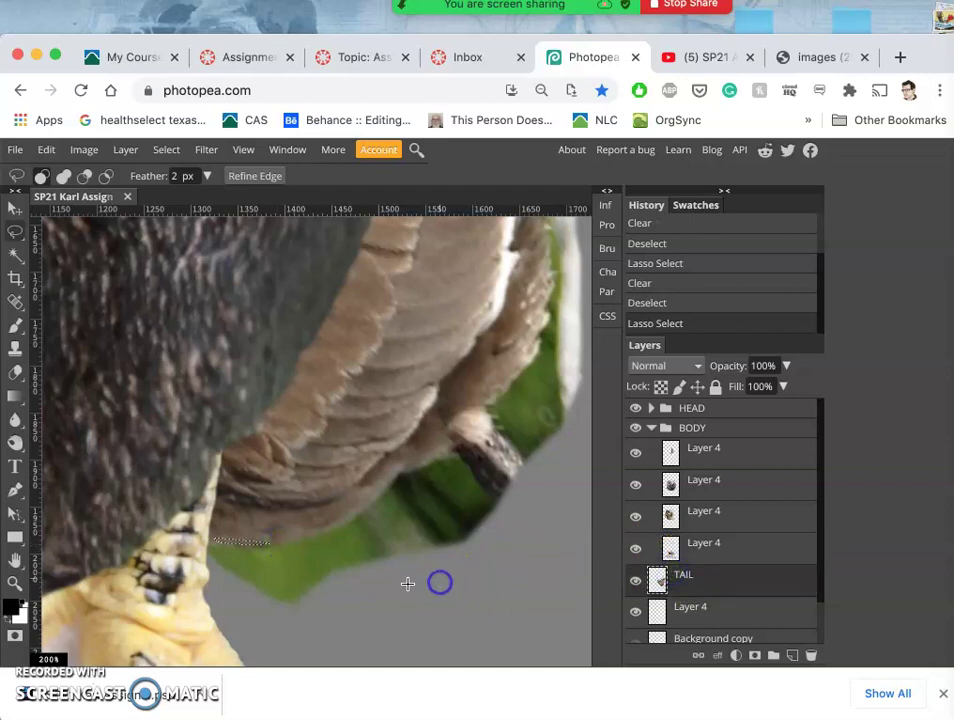
Step: Lasso the green leaves and twig below the tail feathers, clear them from the TAIL layer and deselect
{"action": "left_click", "coordinate": [237, 548]}
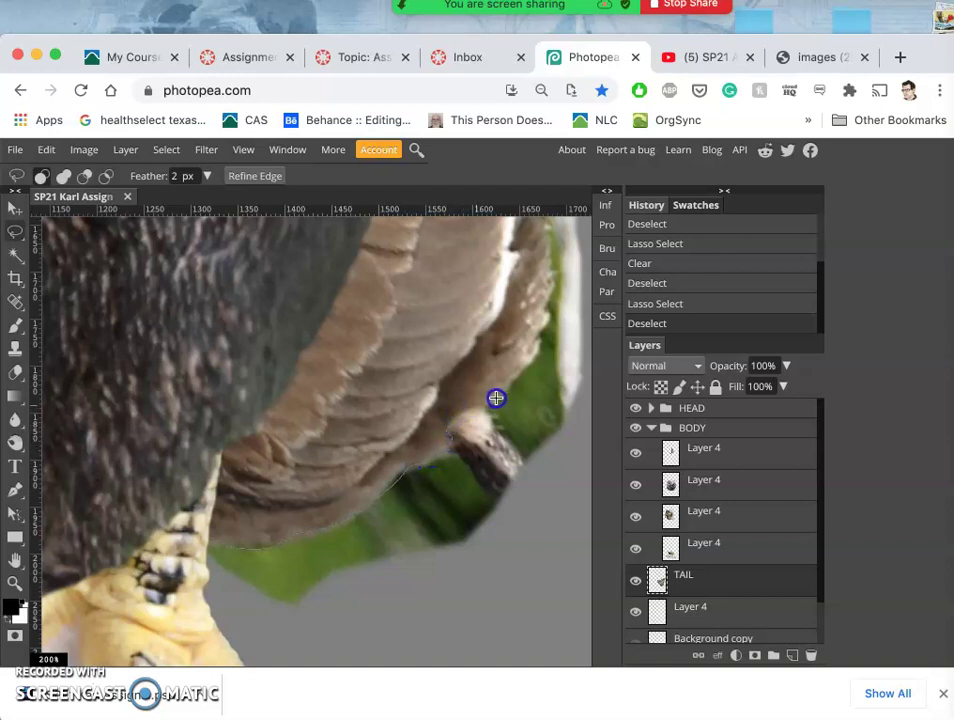
{"action": "mouse_move", "coordinate": [497, 401]}
{"action": "left_mouse_down"}
{"action": "mouse_move", "coordinate": [573, 468]}
{"action": "mouse_move", "coordinate": [552, 567]}
{"action": "mouse_move", "coordinate": [424, 643]}
{"action": "mouse_move", "coordinate": [245, 605]}
{"action": "mouse_move", "coordinate": [172, 543]}
{"action": "left_mouse_up"}
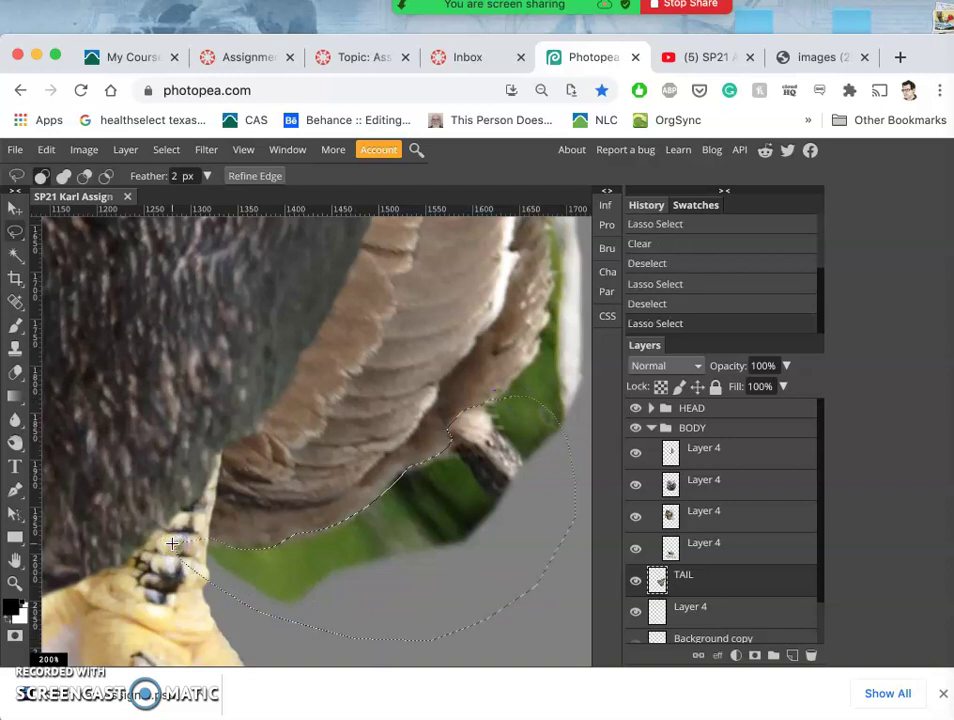
{"action": "key", "text": "Delete"}
{"action": "key", "text": "Delete"}
{"action": "key", "text": "Delete"}
{"action": "key", "text": "Delete"}
{"action": "key", "text": "Delete"}
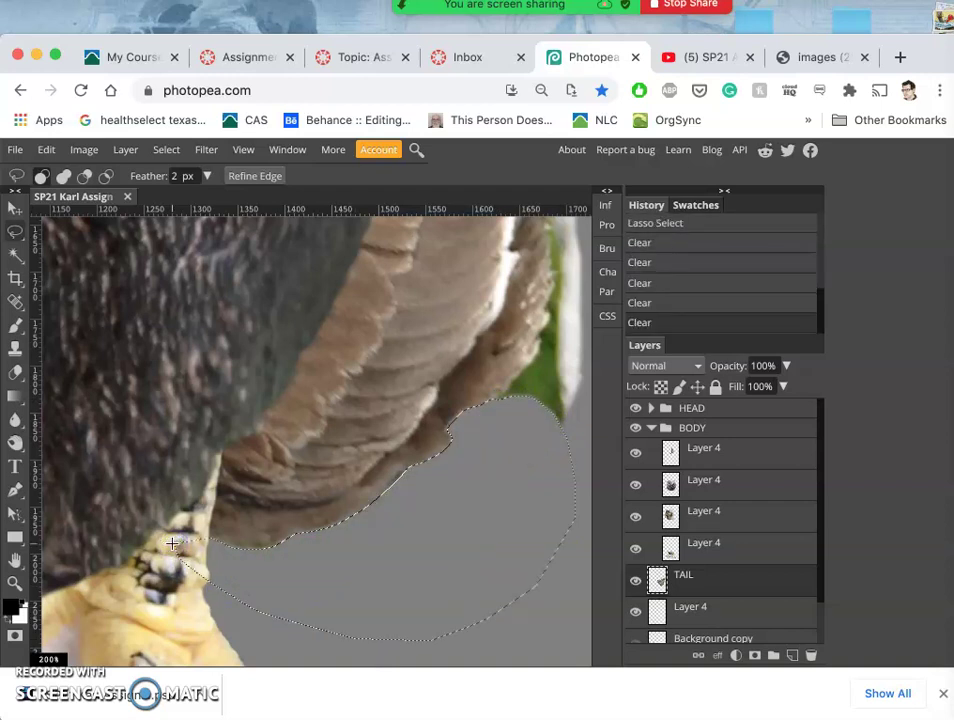
{"action": "key", "text": "ctrl+d"}
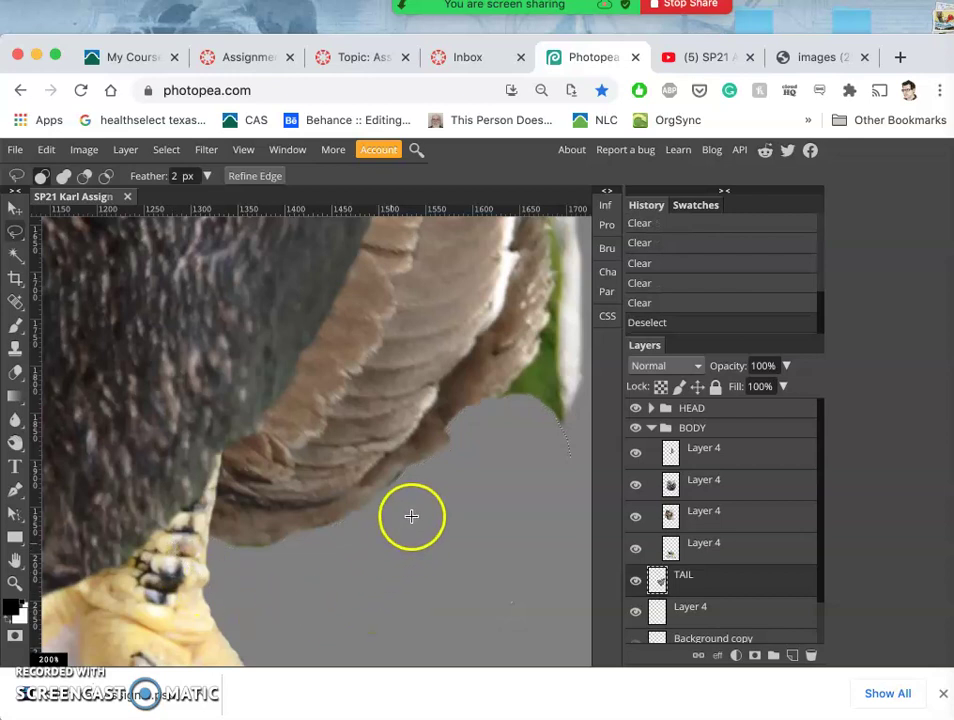
Step: Lasso the leftover dark fringe along the tail's lower edge, clear it and deselect
{"action": "left_click_drag", "start_coordinate": [407, 465], "coordinate": [407, 465]}
{"action": "left_click_drag", "start_coordinate": [371, 502], "coordinate": [400, 503]}
{"action": "key", "text": "Delete"}
{"action": "key", "text": "Delete"}
{"action": "key", "text": "Delete"}
{"action": "key", "text": "ctrl+d"}
Step: Clear the green patch and white strip along the lower outer edge of the brown tail feathers with a lasso selection
{"action": "scroll", "coordinate": [492, 507], "scroll_direction": "right", "scroll_amount": 1}
{"action": "scroll", "coordinate": [492, 507], "scroll_direction": "right", "scroll_amount": 5}
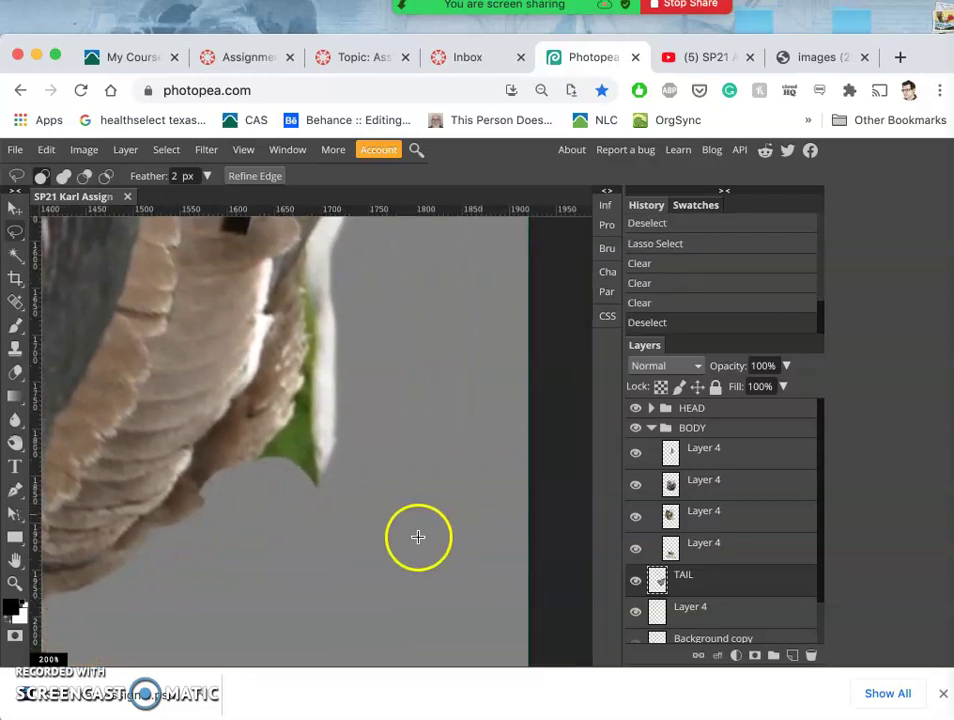
{"action": "left_click_drag", "start_coordinate": [152, 531], "coordinate": [152, 531]}
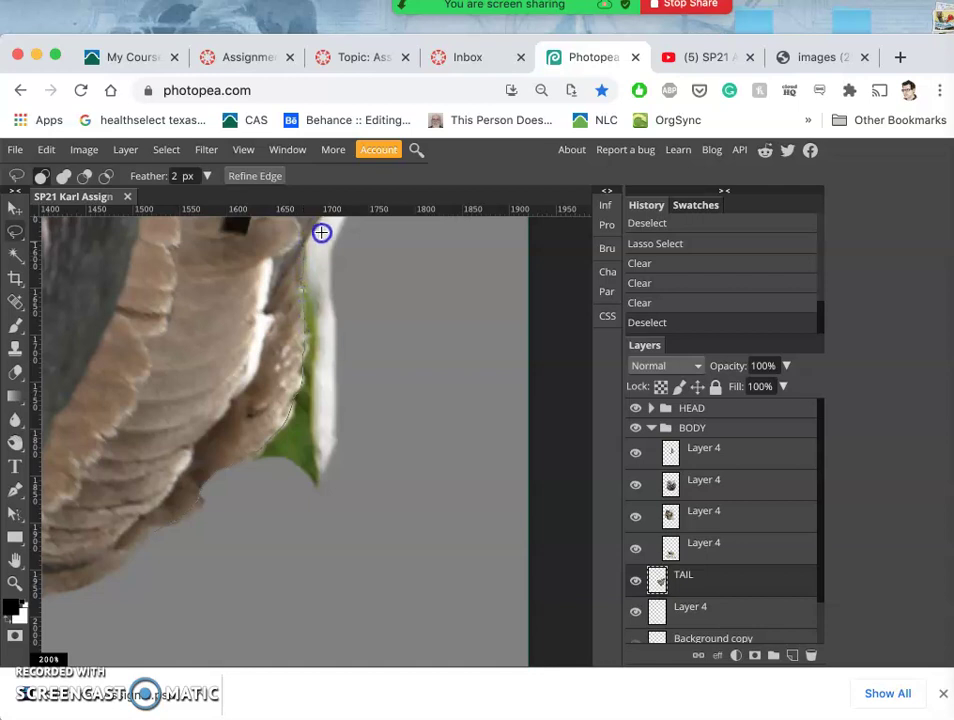
{"action": "mouse_move", "coordinate": [327, 232]}
{"action": "left_mouse_down"}
{"action": "mouse_move", "coordinate": [377, 274]}
{"action": "mouse_move", "coordinate": [428, 494]}
{"action": "mouse_move", "coordinate": [347, 542]}
{"action": "mouse_move", "coordinate": [252, 520]}
{"action": "left_mouse_up"}
{"action": "key", "text": "Delete"}
{"action": "key", "text": "Delete"}
{"action": "key", "text": "Delete"}
{"action": "key", "text": "Delete"}
{"action": "left_click", "coordinate": [400, 437]}
Step: Lasso the white background around the tip and upper outer edge of the long grey feather and clear it
{"action": "scroll", "coordinate": [423, 413], "scroll_direction": "up", "scroll_amount": 5}
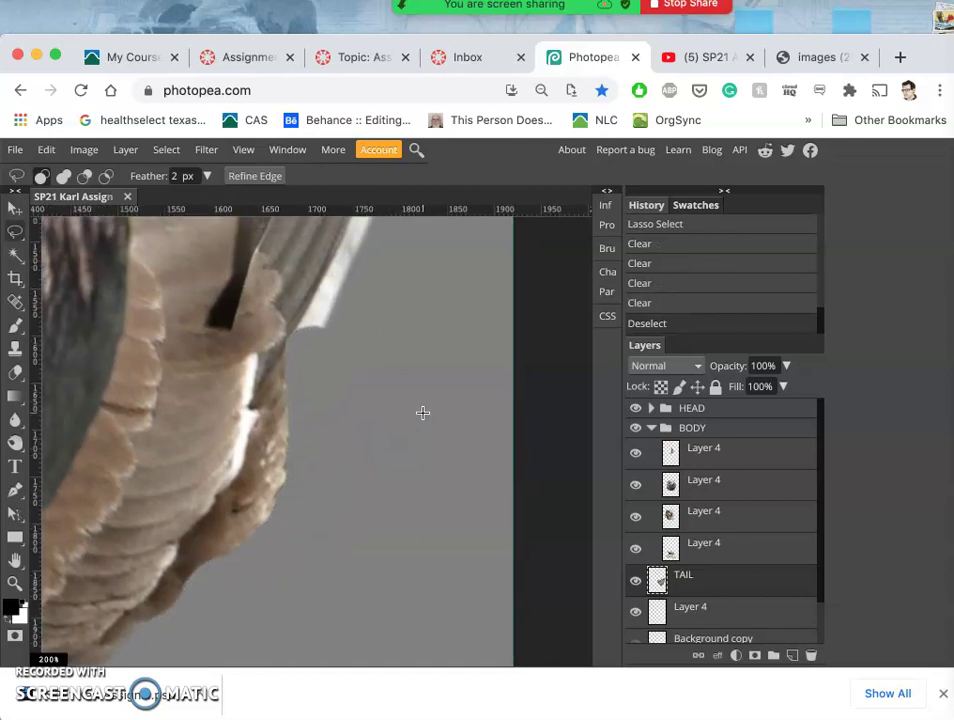
{"action": "scroll", "coordinate": [423, 413], "scroll_direction": "up", "scroll_amount": 5}
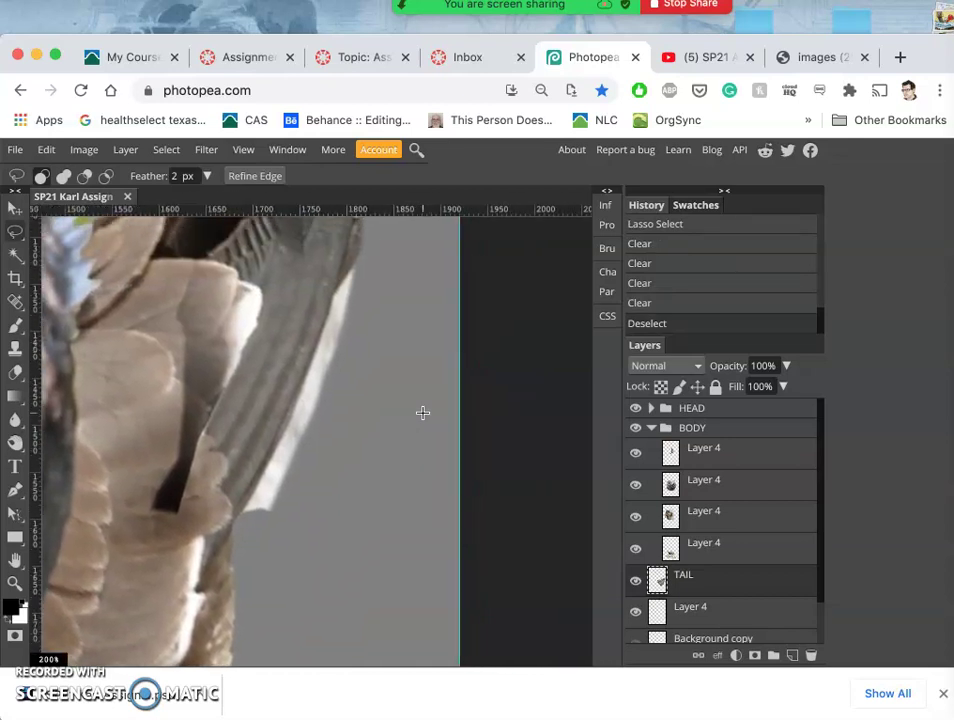
{"action": "scroll", "coordinate": [423, 413], "scroll_direction": "up", "scroll_amount": 2}
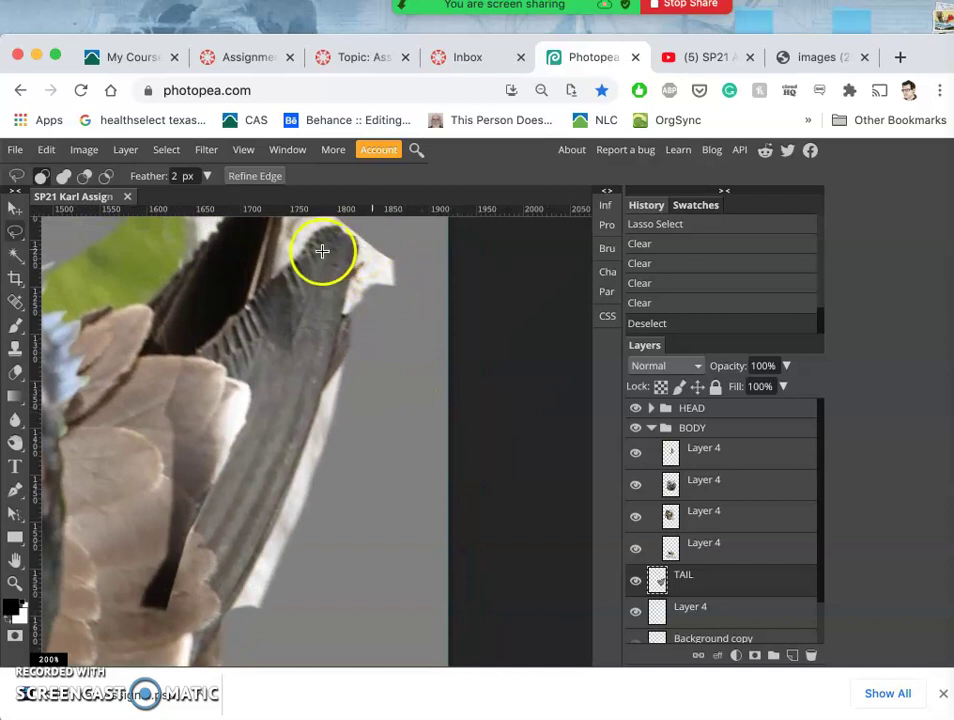
{"action": "left_click_drag", "start_coordinate": [272, 279], "coordinate": [271, 279]}
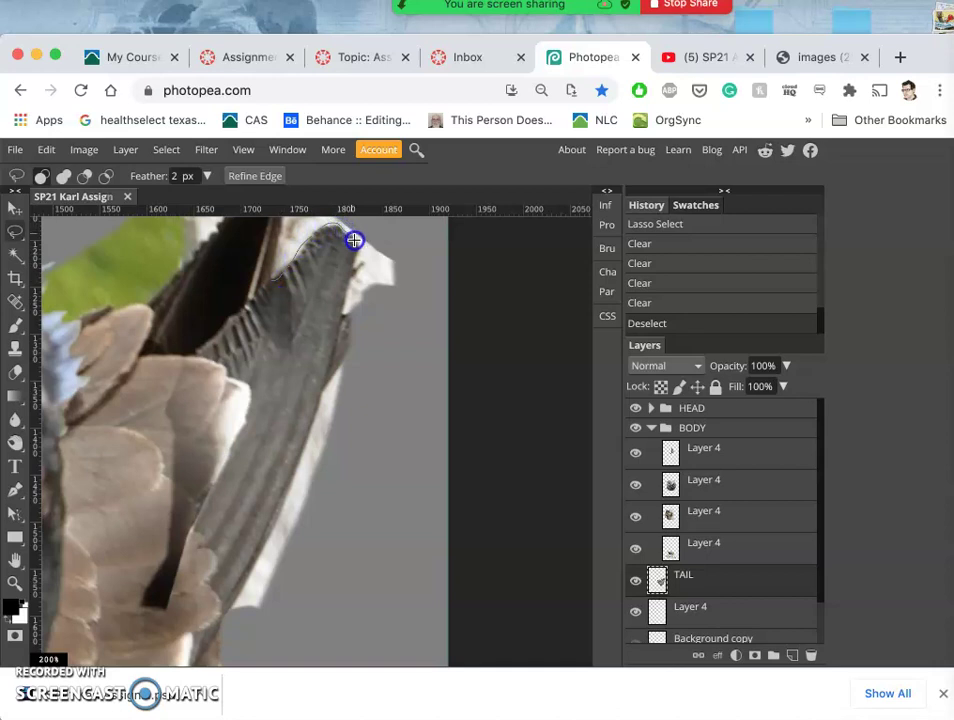
{"action": "left_click_drag", "start_coordinate": [354, 241], "coordinate": [348, 265]}
{"action": "mouse_move", "coordinate": [319, 408]}
{"action": "left_mouse_down"}
{"action": "mouse_move", "coordinate": [392, 398]}
{"action": "mouse_move", "coordinate": [416, 308]}
{"action": "mouse_move", "coordinate": [386, 218]}
{"action": "left_mouse_up"}
{"action": "left_click_drag", "start_coordinate": [298, 234], "coordinate": [298, 234]}
{"action": "key", "text": "Delete"}
{"action": "key", "text": "Delete"}
{"action": "key", "text": "Delete"}
{"action": "key", "text": "Delete"}
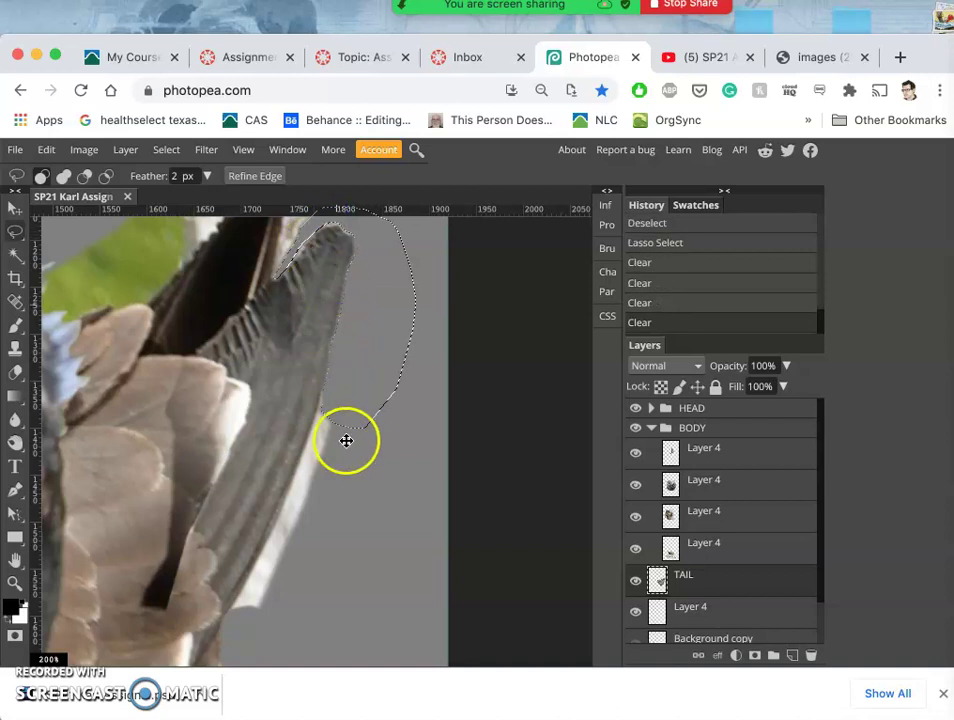
{"action": "left_click", "coordinate": [353, 466]}
Step: Lasso the pale fringe above the grey feather's tip, clear it, nudge the selection and clear again
{"action": "scroll", "coordinate": [368, 332], "scroll_direction": "up", "scroll_amount": 2}
{"action": "left_click_drag", "start_coordinate": [353, 260], "coordinate": [353, 260]}
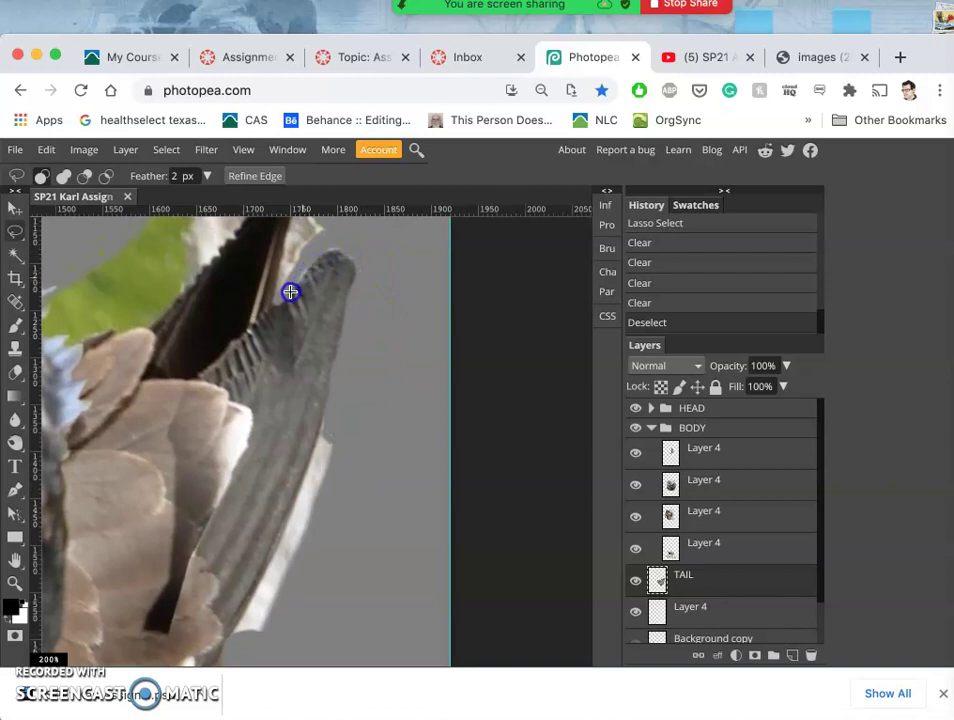
{"action": "mouse_move", "coordinate": [289, 292]}
{"action": "left_mouse_down"}
{"action": "mouse_move", "coordinate": [296, 264]}
{"action": "mouse_move", "coordinate": [330, 224]}
{"action": "mouse_move", "coordinate": [365, 241]}
{"action": "left_mouse_up"}
{"action": "key", "text": "Delete"}
{"action": "key", "text": "Delete"}
{"action": "left_click", "coordinate": [365, 241]}
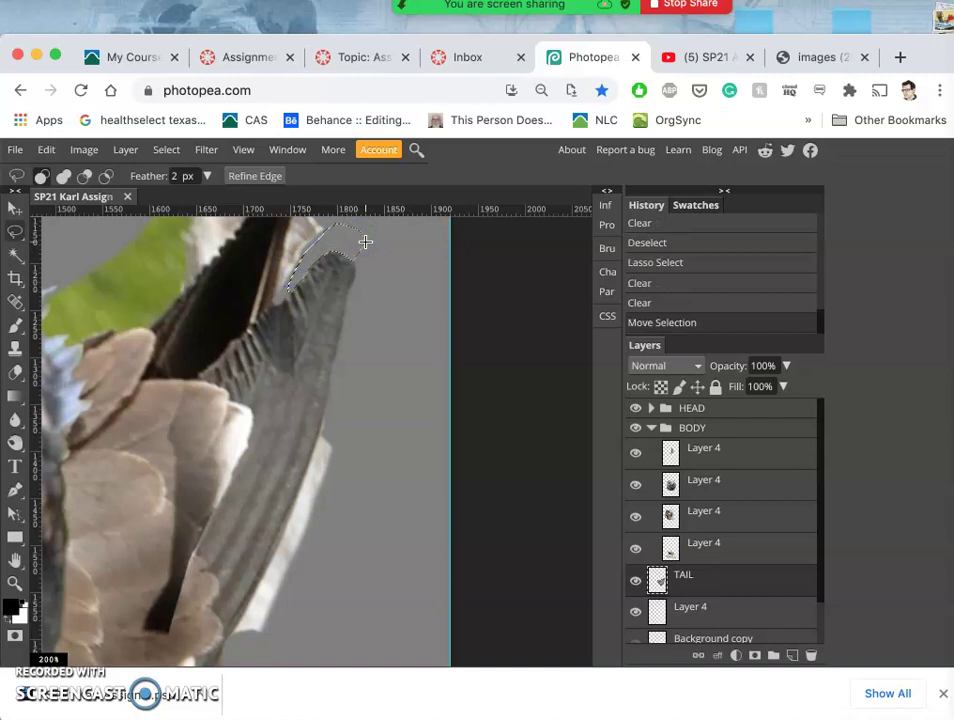
{"action": "key", "text": "Delete"}
{"action": "key", "text": "Delete"}
{"action": "key", "text": "Delete"}
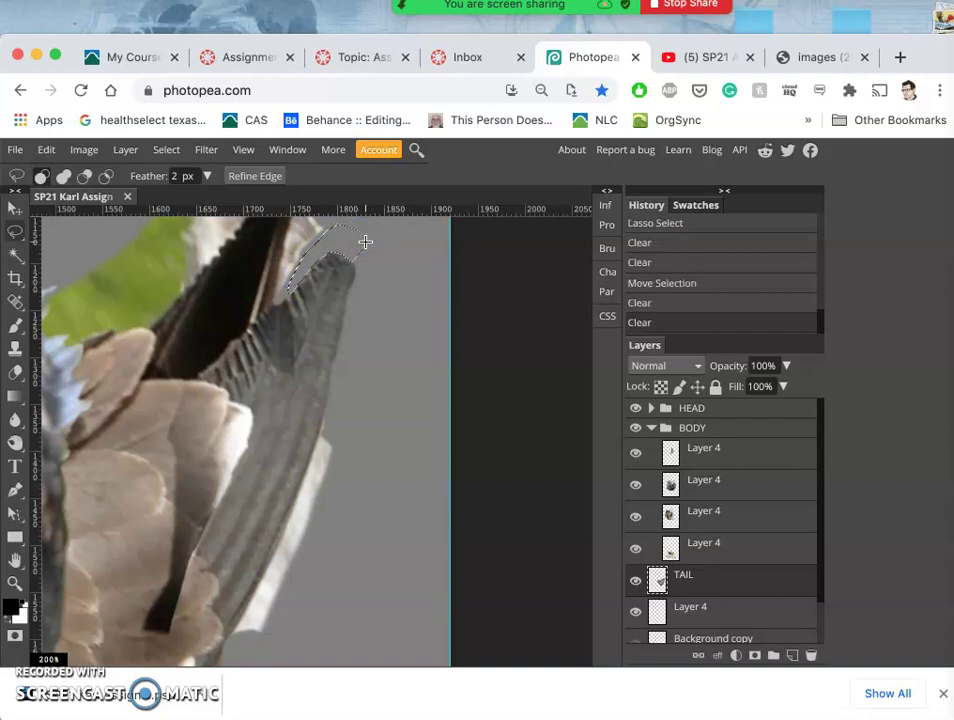
{"action": "left_click", "coordinate": [394, 313]}
Step: Lasso the white strip along the grey feather's lower outer edge, nudge the selection toward the feather and clear it
{"action": "scroll", "coordinate": [358, 364], "scroll_direction": "down", "scroll_amount": 5}
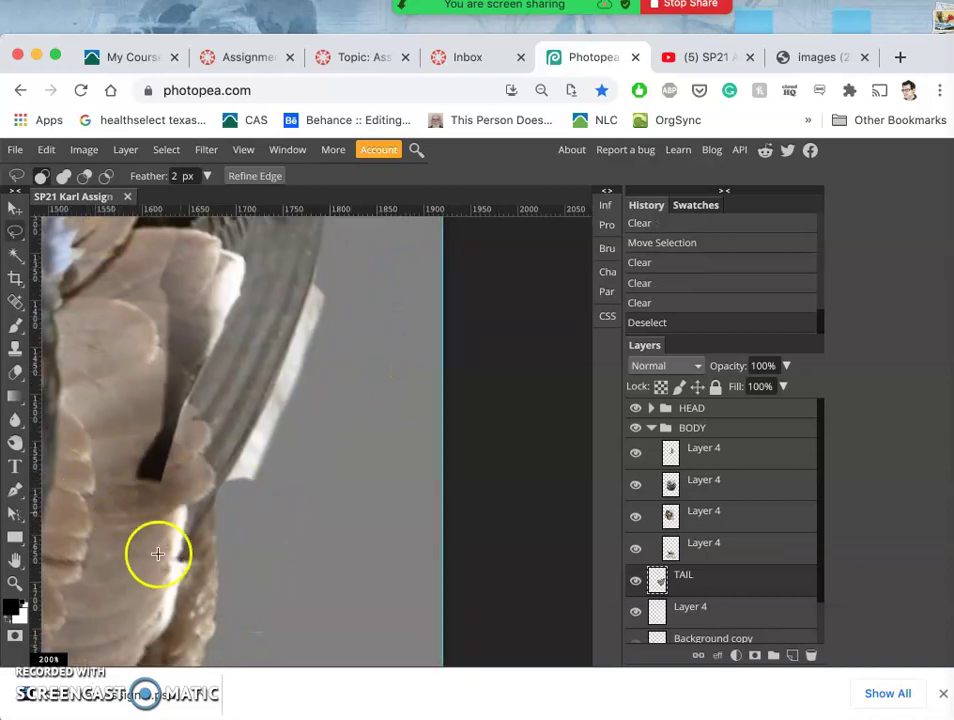
{"action": "left_click", "coordinate": [319, 262]}
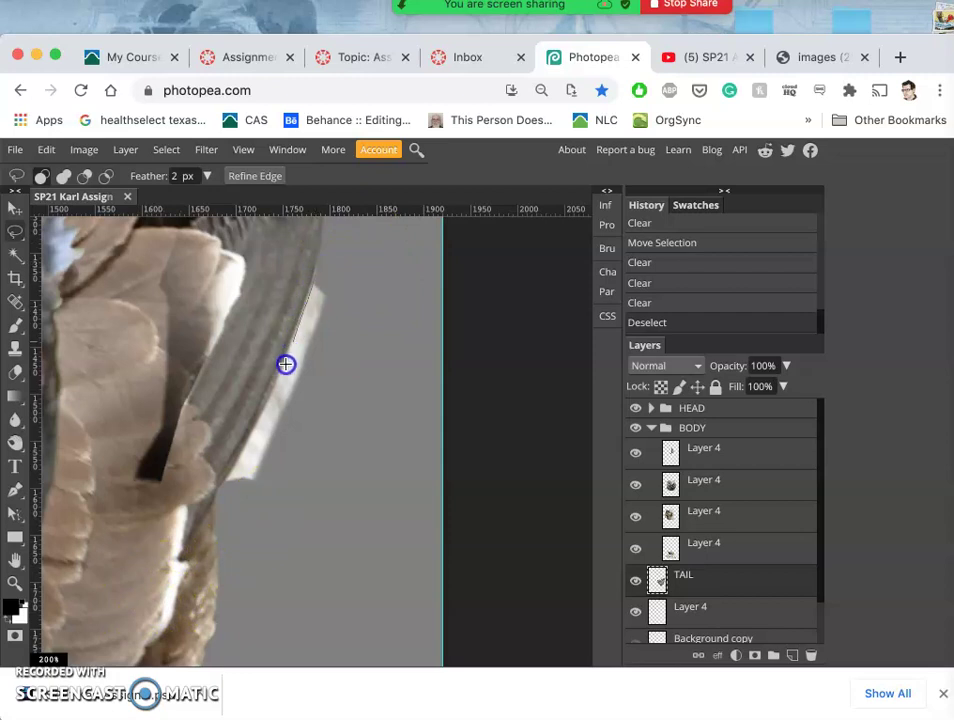
{"action": "mouse_move", "coordinate": [286, 364]}
{"action": "left_mouse_down"}
{"action": "mouse_move", "coordinate": [223, 497]}
{"action": "mouse_move", "coordinate": [263, 486]}
{"action": "mouse_move", "coordinate": [317, 415]}
{"action": "mouse_move", "coordinate": [350, 345]}
{"action": "mouse_move", "coordinate": [351, 285]}
{"action": "left_mouse_up"}
{"action": "key", "text": "BackSpace"}
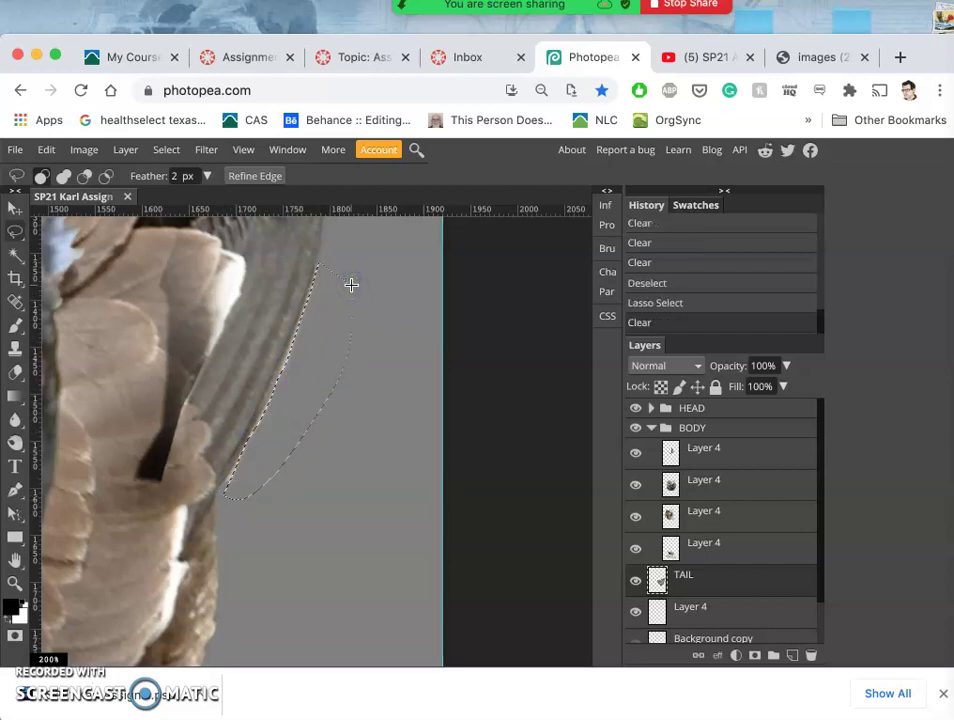
{"action": "key", "text": "Left"}
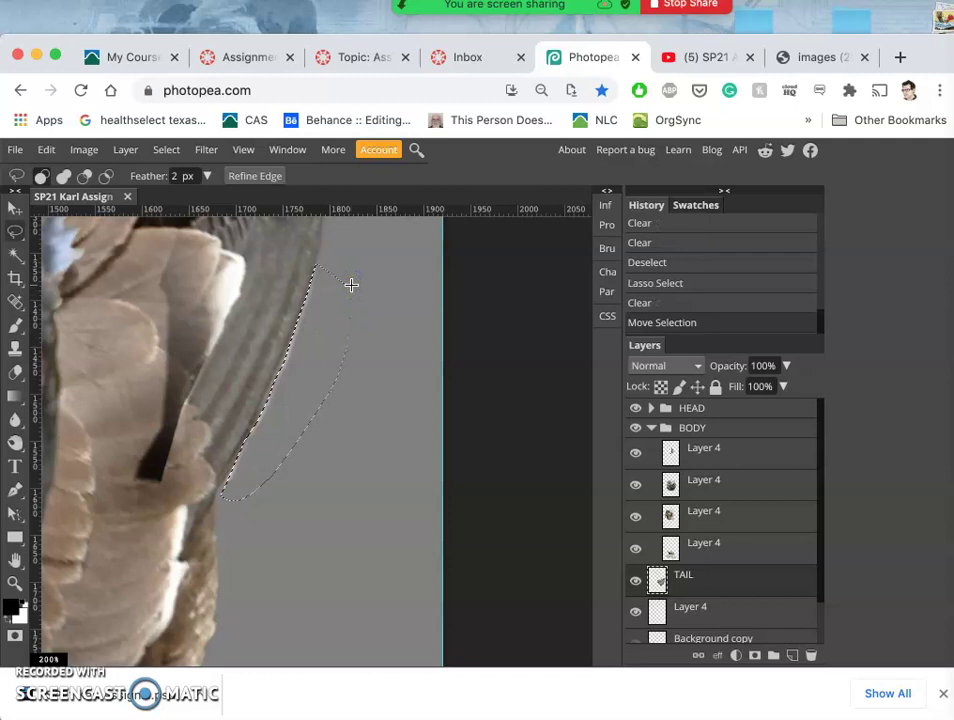
{"action": "key", "text": "BackSpace"}
{"action": "key", "text": "BackSpace"}
{"action": "key", "text": "BackSpace"}
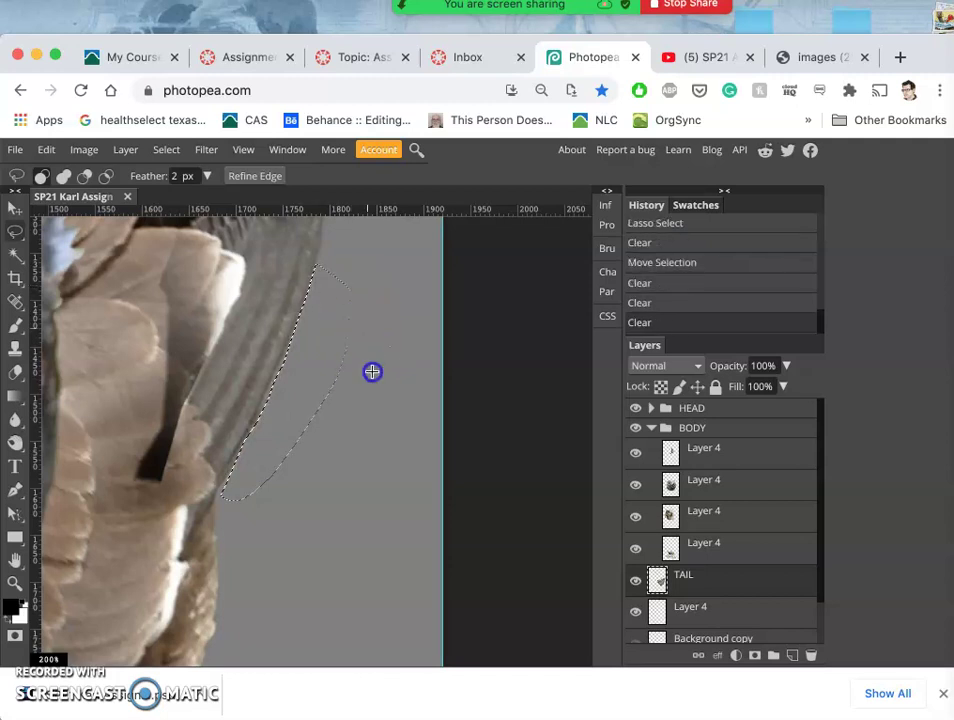
{"action": "key", "text": "ctrl+d"}
Step: Lasso the green and white background around the dark tail feather, clear it repeatedly, nudge the selection, clear again and deselect
{"action": "scroll", "coordinate": [350, 389], "scroll_direction": "up", "scroll_amount": 3}
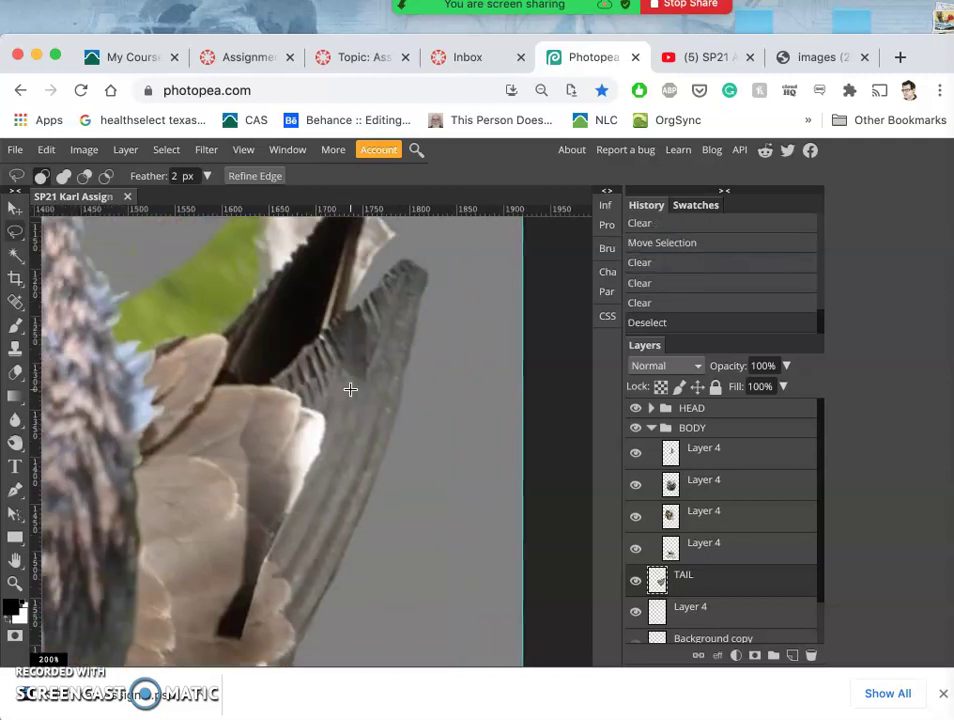
{"action": "scroll", "coordinate": [350, 389], "scroll_direction": "up", "scroll_amount": 4}
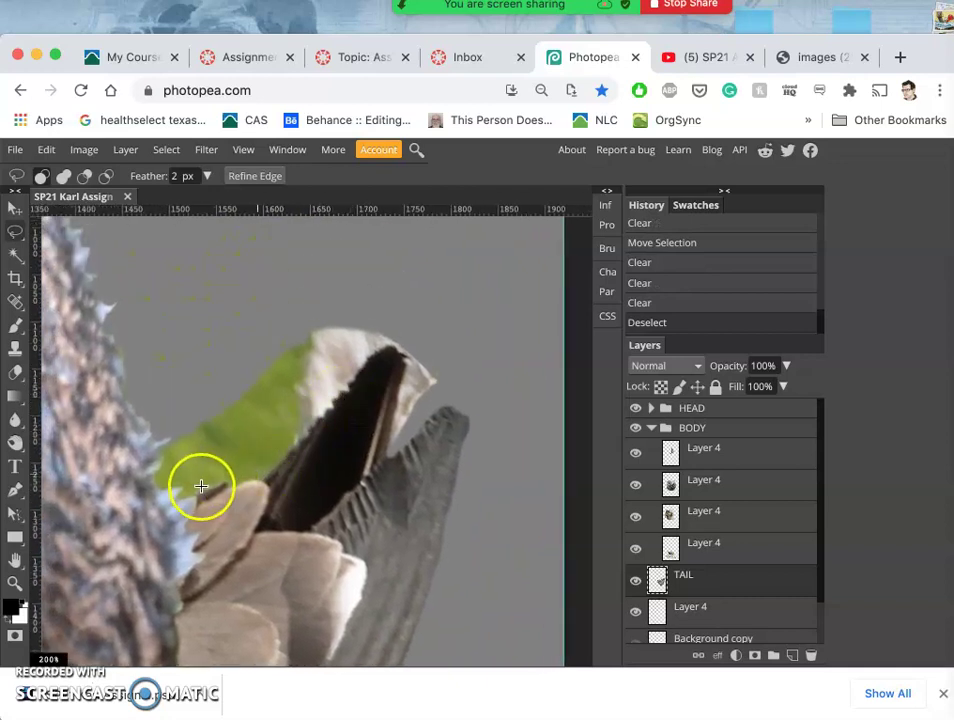
{"action": "left_click_drag", "start_coordinate": [188, 497], "coordinate": [188, 497]}
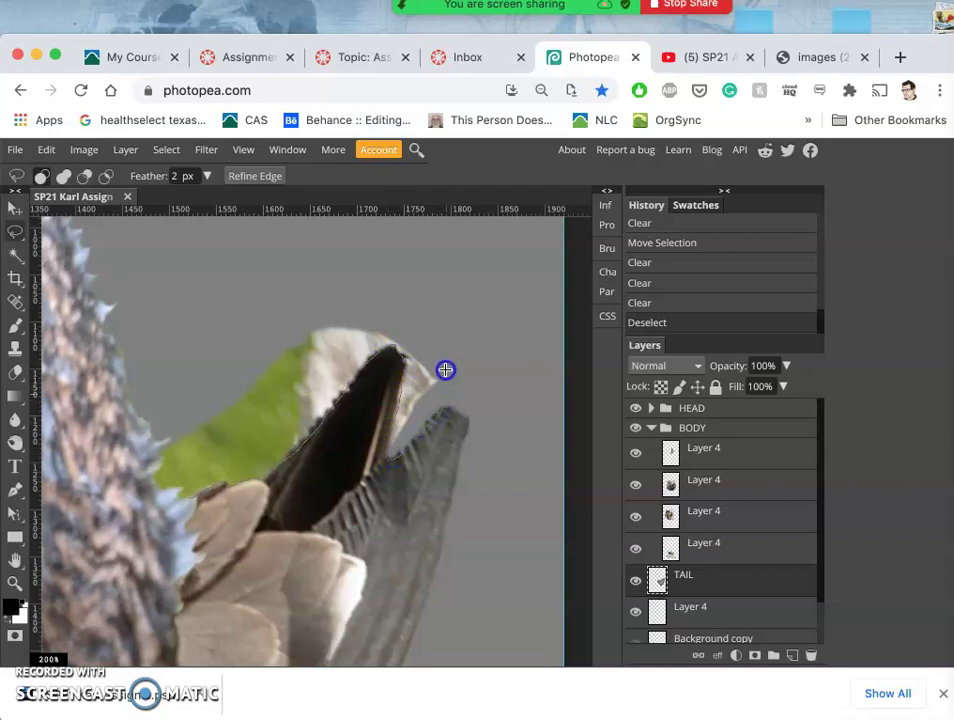
{"action": "mouse_move", "coordinate": [416, 306]}
{"action": "left_mouse_down"}
{"action": "mouse_move", "coordinate": [313, 289]}
{"action": "mouse_move", "coordinate": [223, 346]}
{"action": "mouse_move", "coordinate": [156, 408]}
{"action": "mouse_move", "coordinate": [131, 449]}
{"action": "mouse_move", "coordinate": [122, 483]}
{"action": "mouse_move", "coordinate": [157, 515]}
{"action": "left_mouse_up"}
{"action": "key", "text": "Delete"}
{"action": "key", "text": "Delete"}
{"action": "key", "text": "Delete"}
{"action": "key", "text": "Delete"}
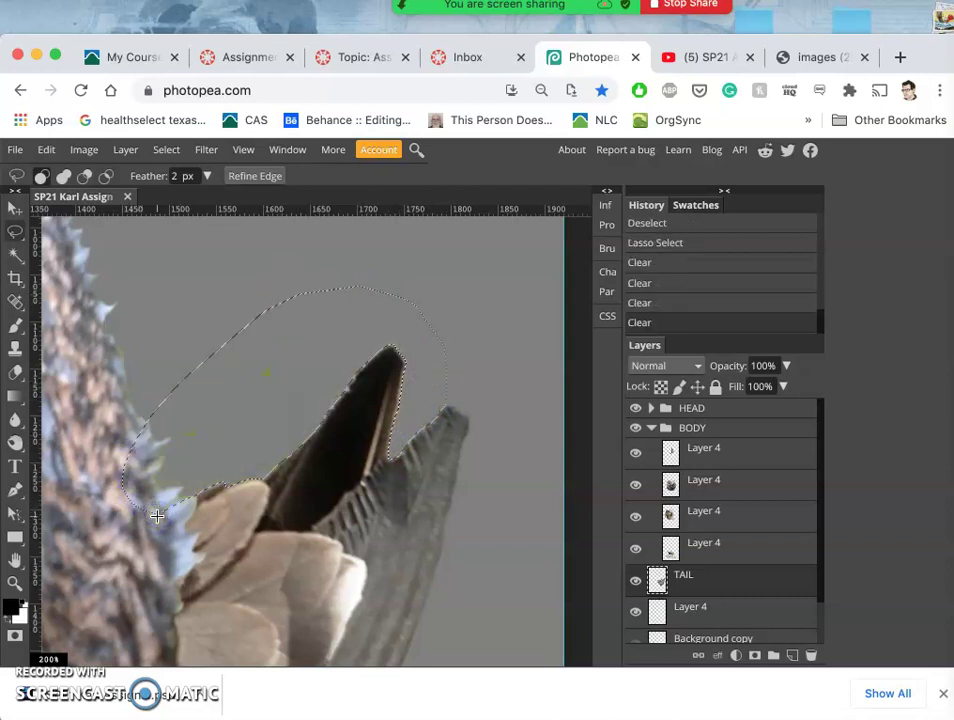
{"action": "left_click", "coordinate": [157, 516]}
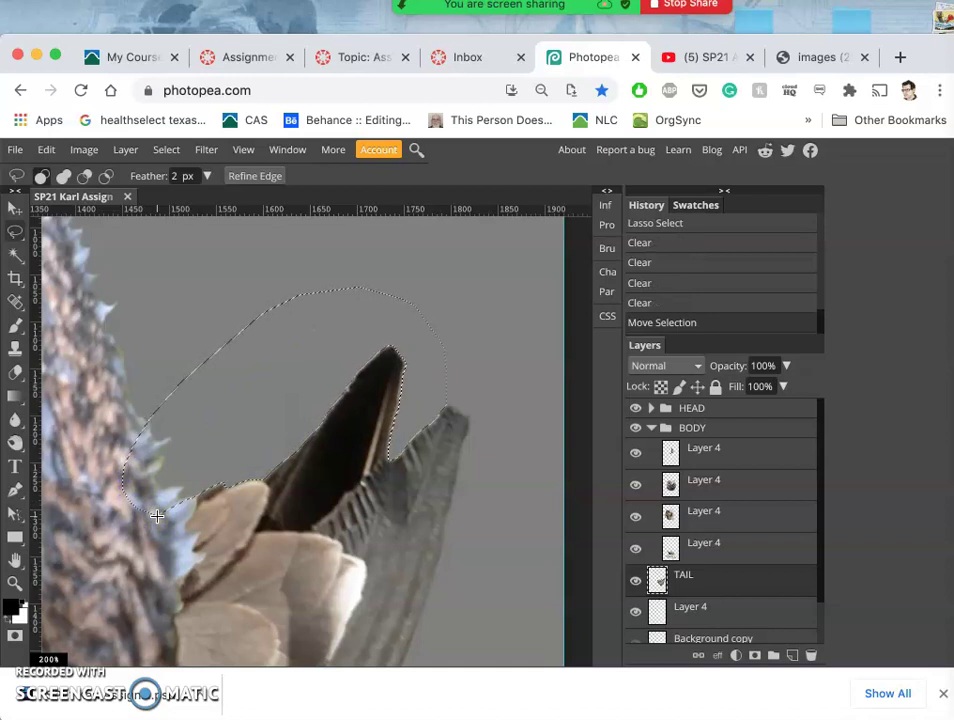
{"action": "key", "text": "Delete"}
{"action": "key", "text": "Delete"}
{"action": "left_click", "coordinate": [180, 300]}
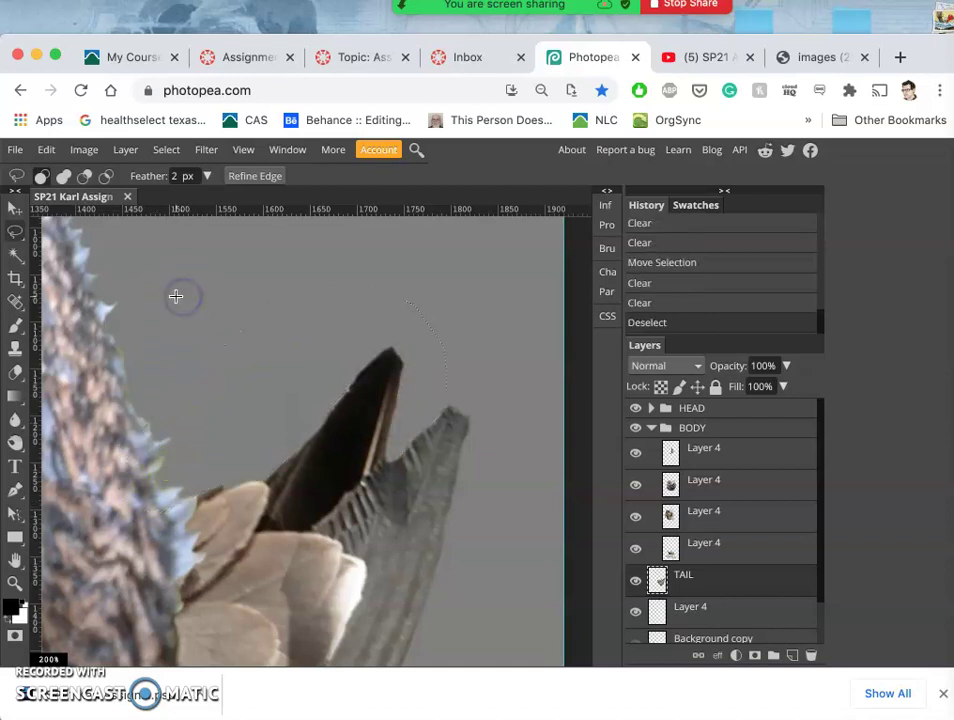
{"action": "key", "text": "super+minus"}
{"action": "key", "text": "super+minus"}
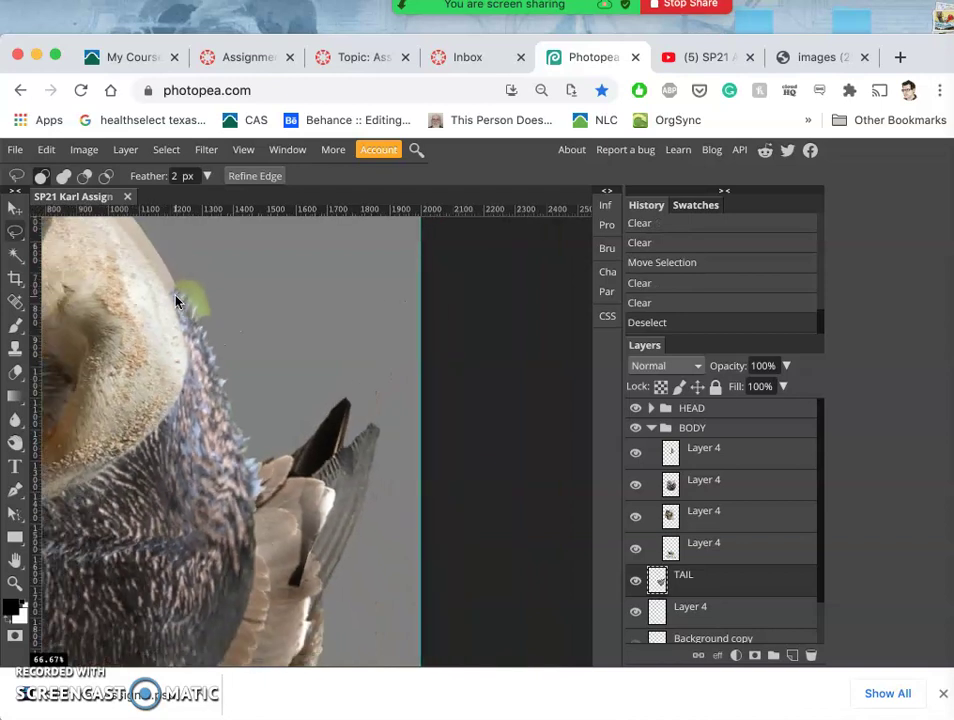
{"action": "scroll", "coordinate": [175, 302], "scroll_direction": "left", "scroll_amount": 1}
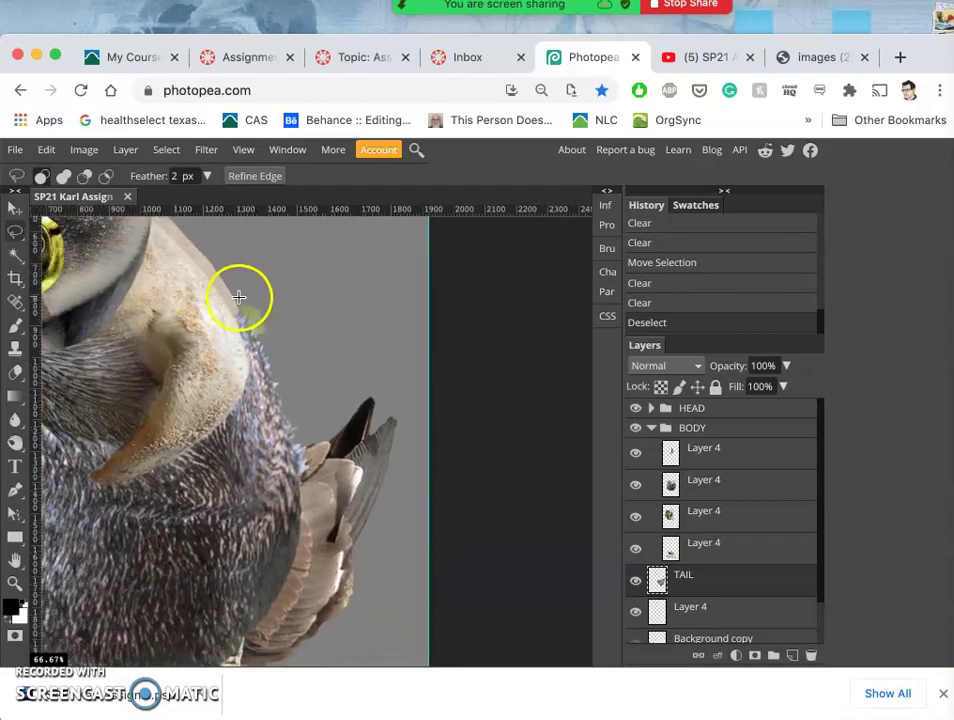
{"action": "left_click", "coordinate": [212, 291]}
{"action": "mouse_move", "coordinate": [212, 291]}
{"action": "left_mouse_down"}
{"action": "mouse_move", "coordinate": [219, 389]}
{"action": "mouse_move", "coordinate": [285, 368]}
{"action": "mouse_move", "coordinate": [285, 325]}
{"action": "left_mouse_up"}
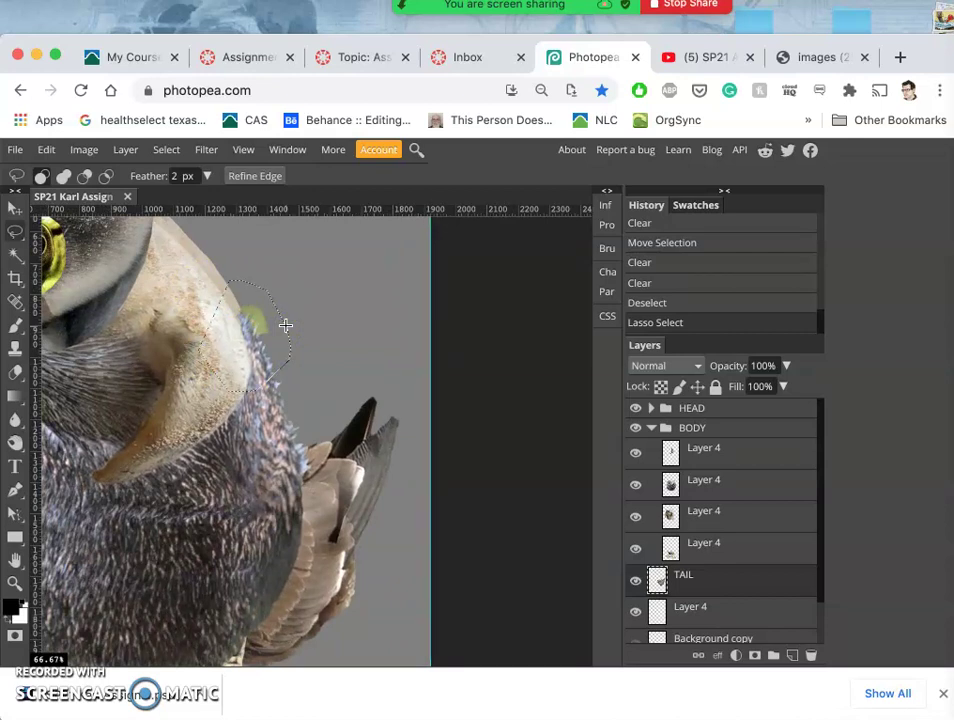
Step: Toggle the BODY group's layers to find the one holding the green patch, select the blue-feathered body layer and drop the selection
{"action": "left_click", "coordinate": [636, 552]}
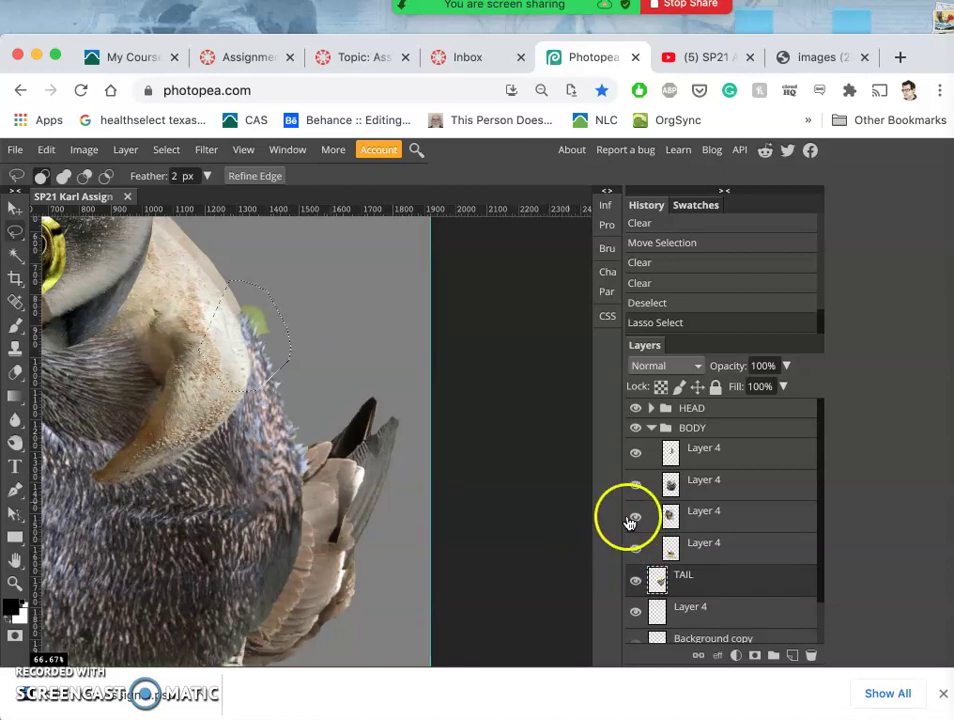
{"action": "left_click", "coordinate": [635, 518]}
{"action": "left_click", "coordinate": [635, 520]}
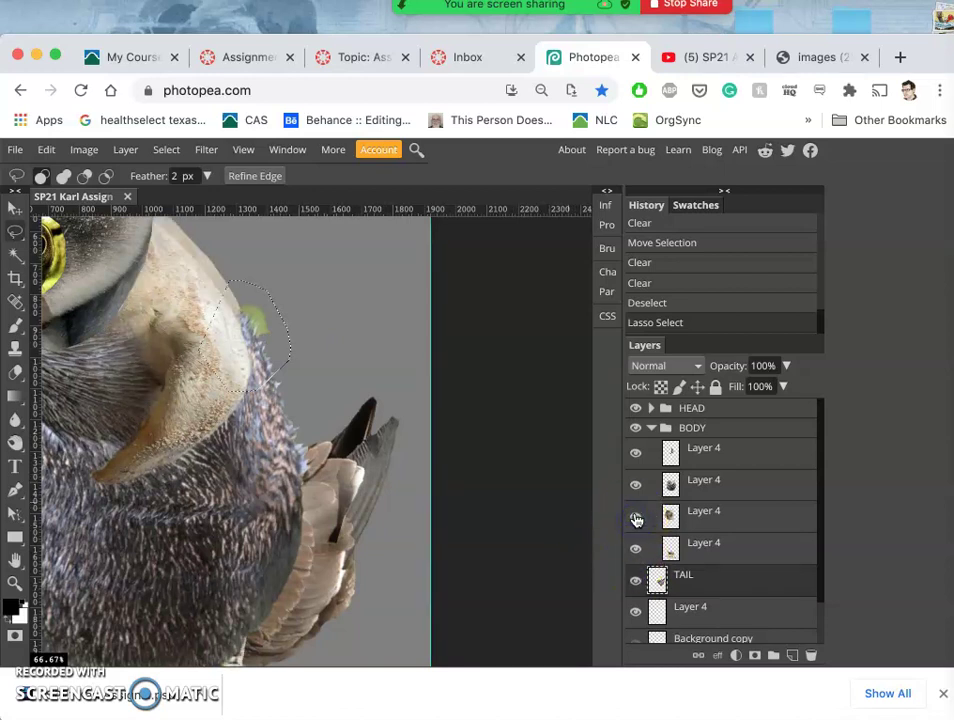
{"action": "left_click", "coordinate": [635, 487]}
{"action": "left_click", "coordinate": [635, 487]}
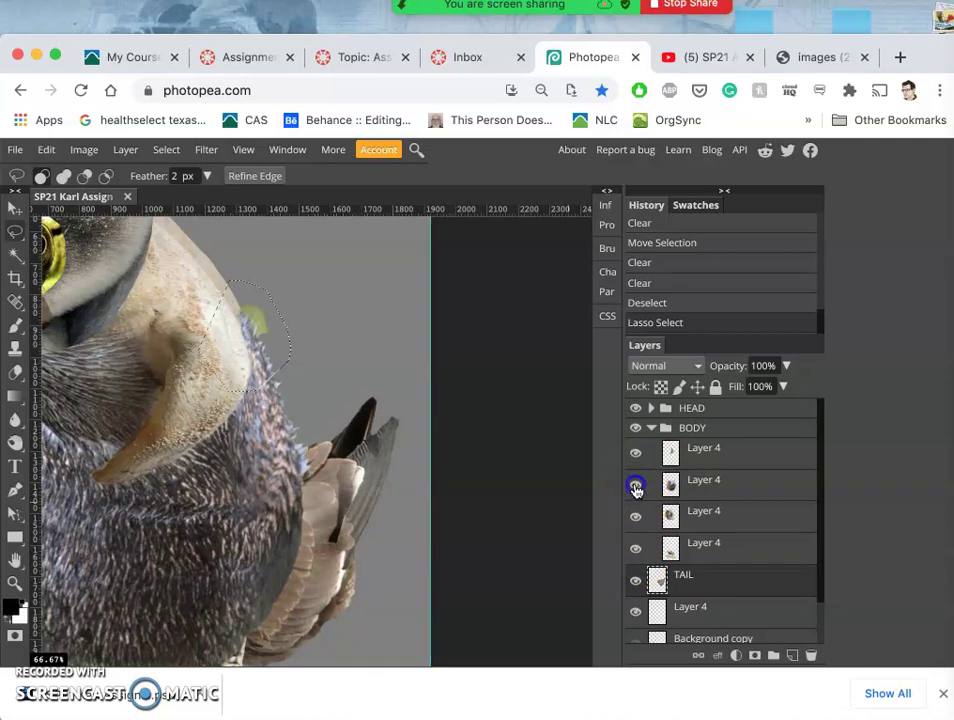
{"action": "left_click", "coordinate": [635, 488]}
{"action": "left_click", "coordinate": [635, 488]}
{"action": "left_click", "coordinate": [692, 486]}
{"action": "left_click", "coordinate": [330, 348]}
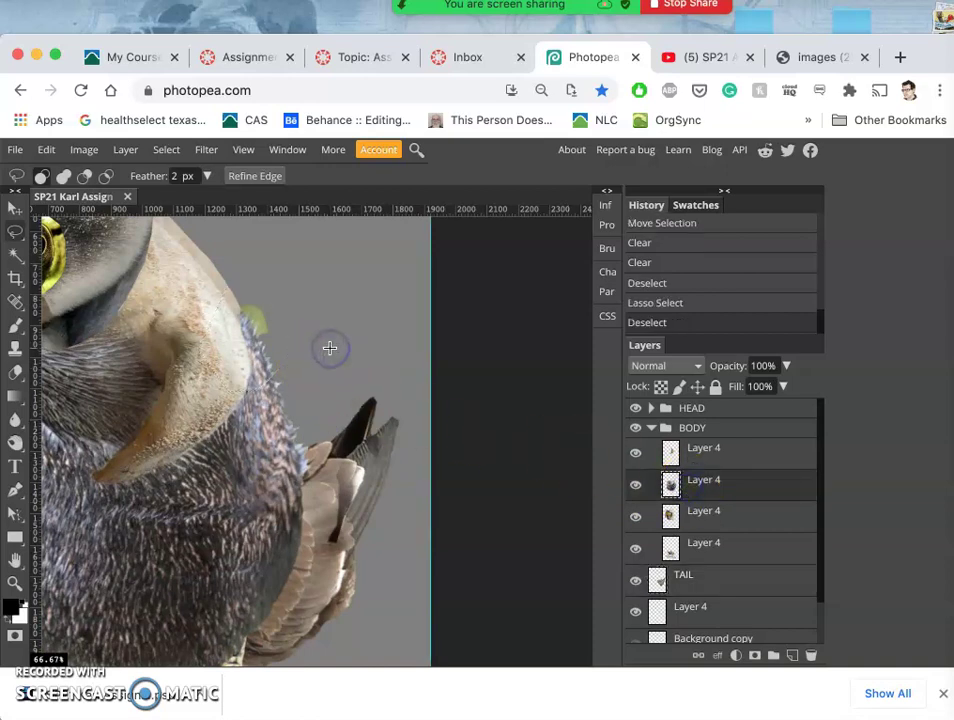
Step: Lasso the green patch beside the blue feathers at the shoulder, clear it repeatedly and deselect
{"action": "scroll", "coordinate": [330, 350], "scroll_direction": "up", "scroll_amount": 10}
{"action": "scroll", "coordinate": [330, 352], "scroll_direction": "left", "scroll_amount": 8}
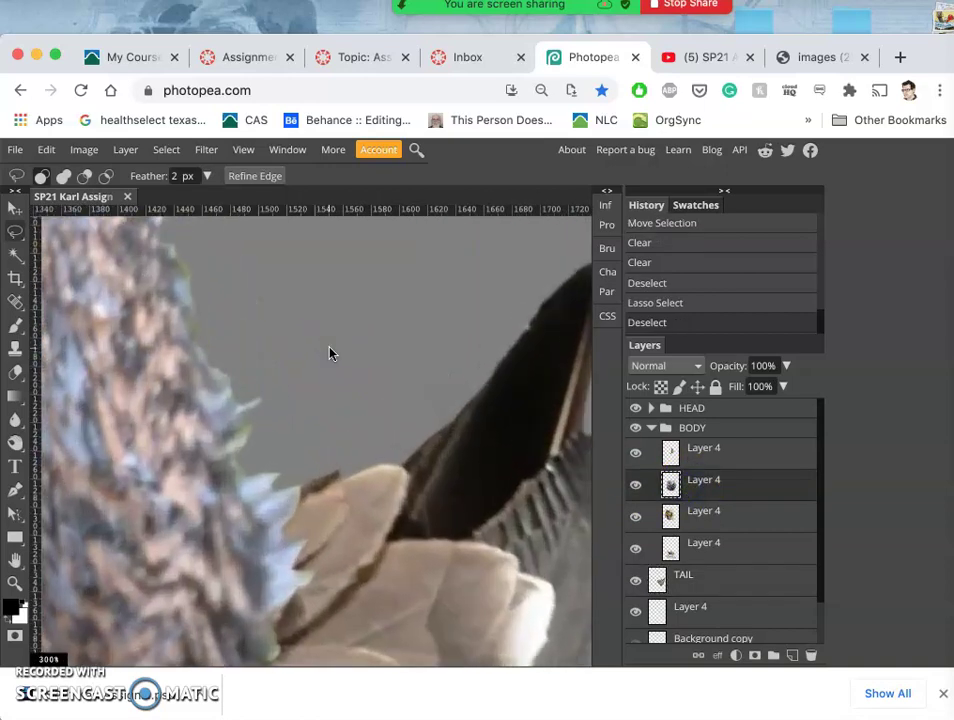
{"action": "scroll", "coordinate": [330, 353], "scroll_direction": "up", "scroll_amount": 5}
{"action": "scroll", "coordinate": [330, 353], "scroll_direction": "left", "scroll_amount": 3}
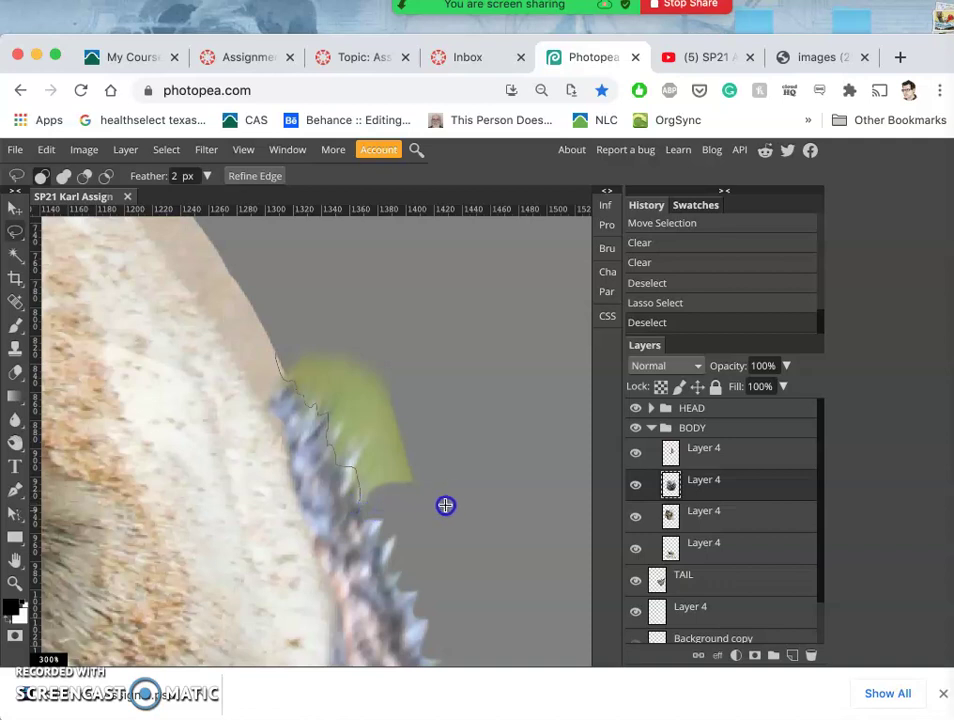
{"action": "left_click_drag", "start_coordinate": [308, 301], "coordinate": [308, 301]}
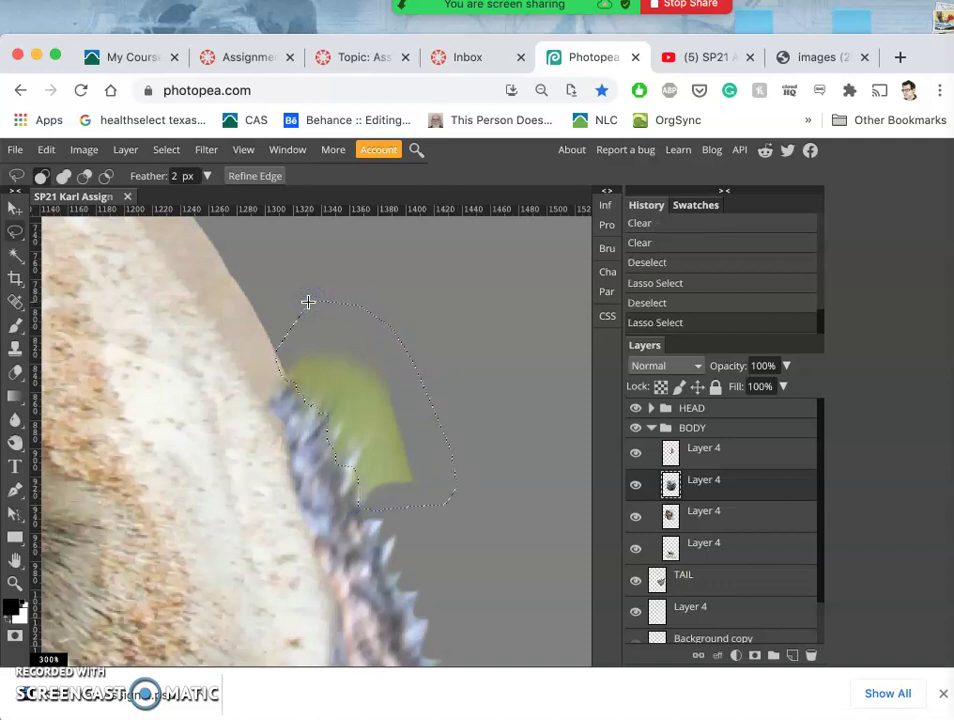
{"action": "key", "text": "Delete"}
{"action": "key", "text": "Delete"}
{"action": "key", "text": "Delete"}
{"action": "key", "text": "Delete"}
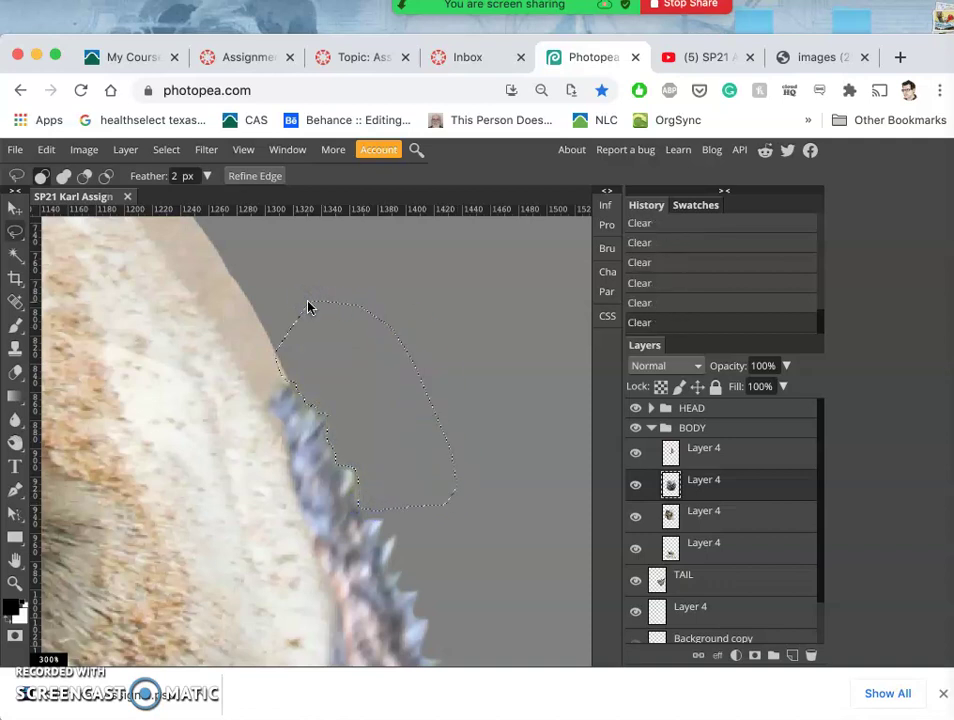
{"action": "key", "text": "super+d"}
{"action": "left_click", "coordinate": [331, 330]}
Step: Examine the creature's neck and shoulder, especially the smooth pale outer edge between the head and the blue feathers
{"action": "scroll", "coordinate": [330, 337], "scroll_direction": "down", "scroll_amount": 2}
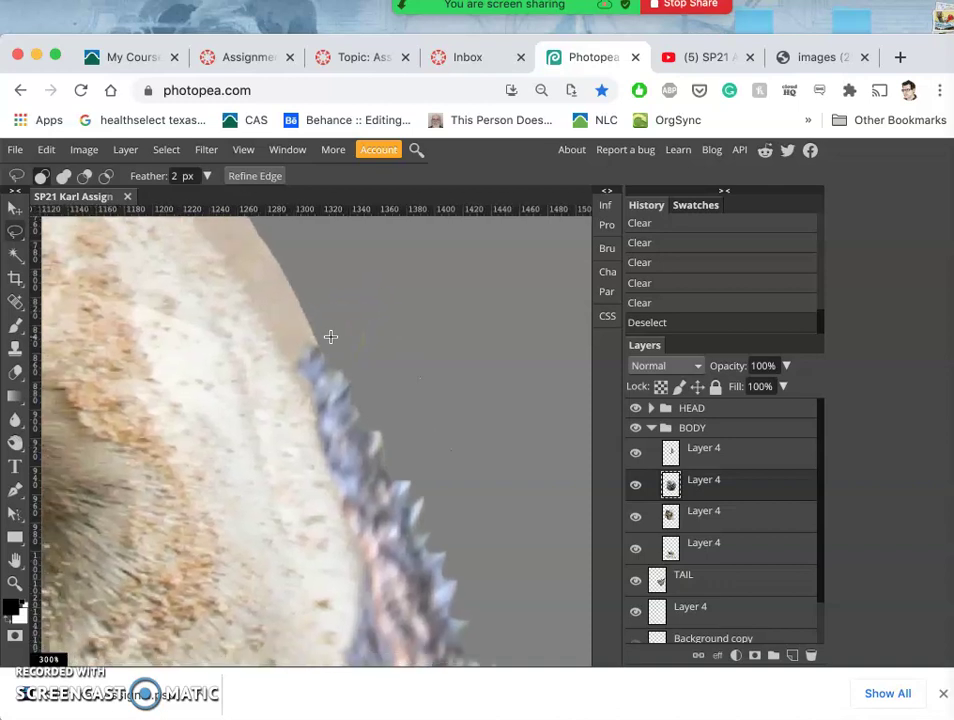
{"action": "scroll", "coordinate": [330, 338], "scroll_direction": "down", "scroll_amount": 5}
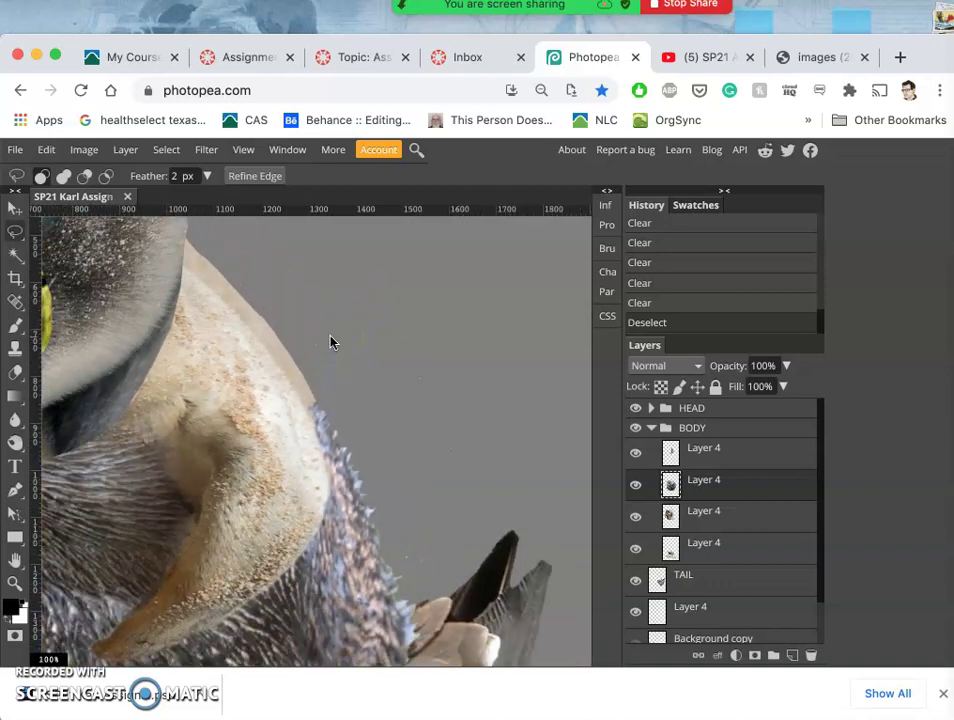
{"action": "scroll", "coordinate": [332, 342], "scroll_direction": "down", "scroll_amount": 3}
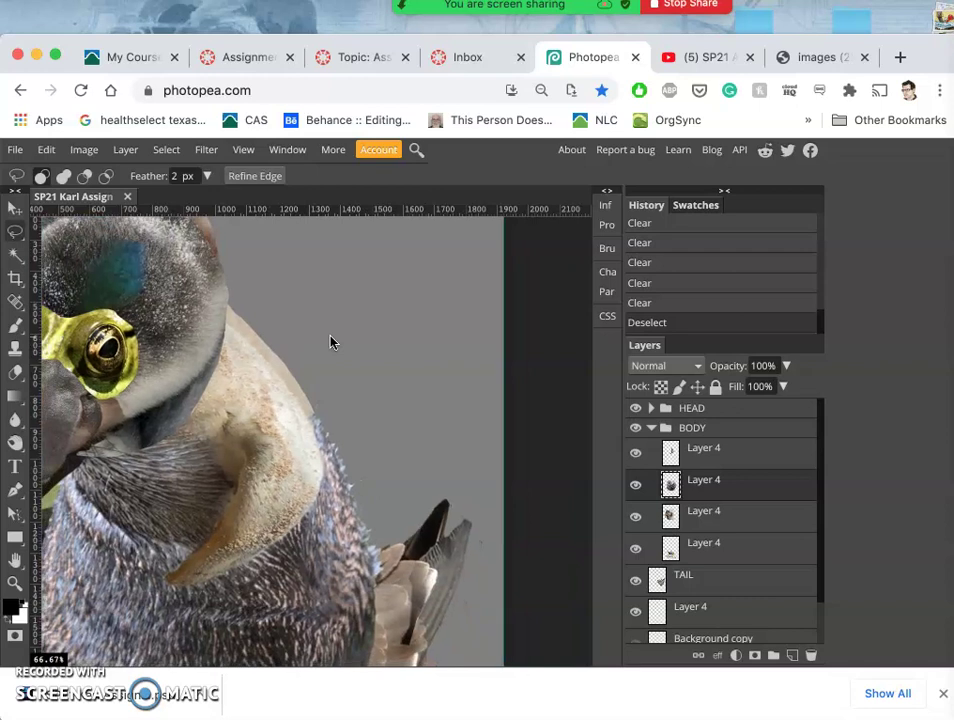
{"action": "scroll", "coordinate": [332, 342], "scroll_direction": "left", "scroll_amount": 5}
{"action": "scroll", "coordinate": [332, 342], "scroll_direction": "down", "scroll_amount": 2}
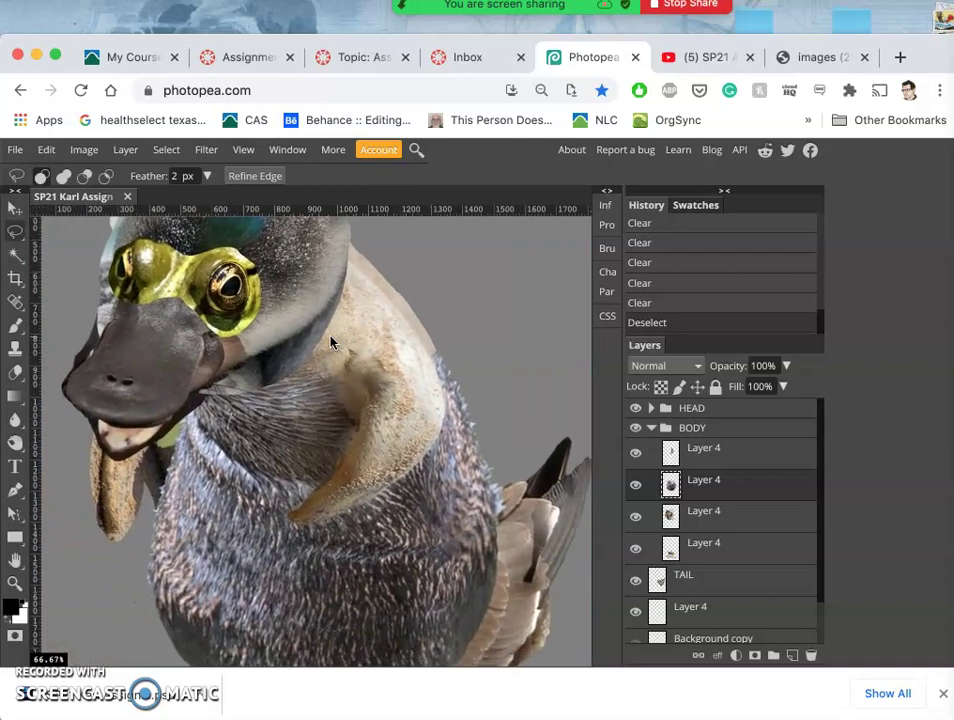
{"action": "scroll", "coordinate": [330, 342], "scroll_direction": "left", "scroll_amount": 1}
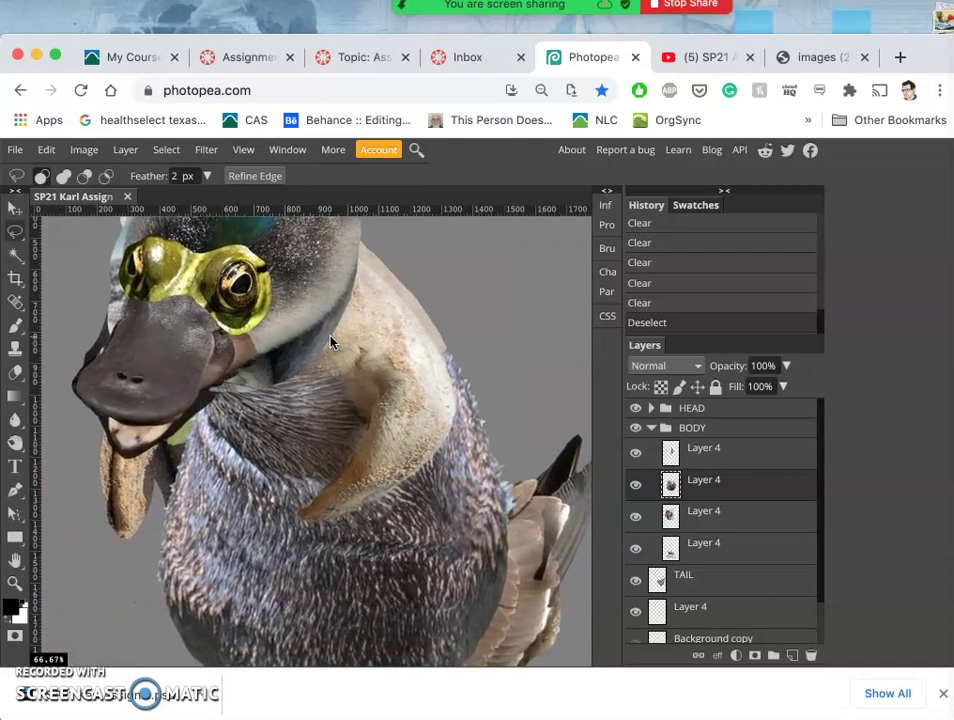
{"action": "scroll", "coordinate": [332, 342], "scroll_direction": "down", "scroll_amount": 1}
{"action": "scroll", "coordinate": [332, 342], "scroll_direction": "up", "scroll_amount": 2}
{"action": "key", "text": "super+plus"}
{"action": "left_click", "coordinate": [443, 320]}
{"action": "scroll", "coordinate": [443, 320], "scroll_direction": "right", "scroll_amount": 3}
{"action": "scroll", "coordinate": [443, 320], "scroll_direction": "up", "scroll_amount": 2}
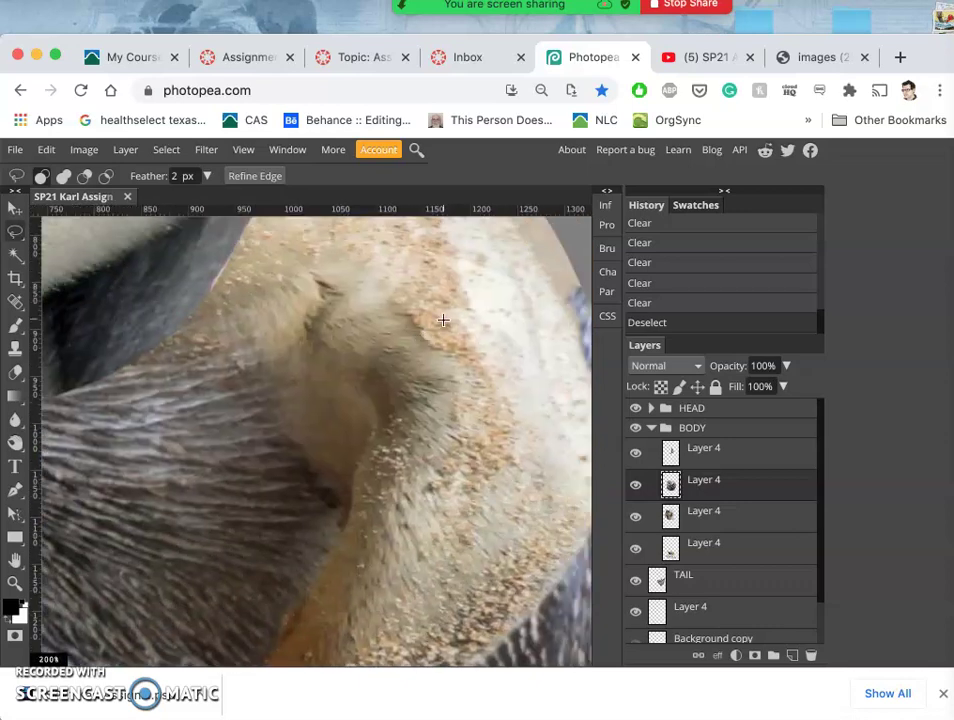
{"action": "scroll", "coordinate": [443, 320], "scroll_direction": "right", "scroll_amount": 3}
{"action": "scroll", "coordinate": [443, 320], "scroll_direction": "up", "scroll_amount": 2}
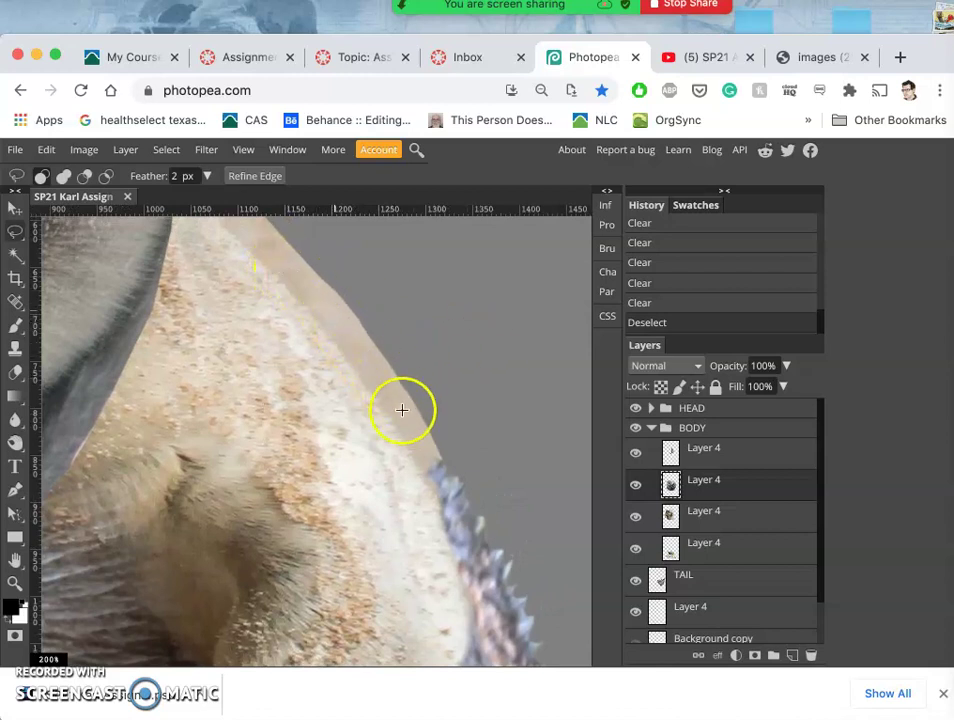
{"action": "left_click_drag", "start_coordinate": [407, 420], "coordinate": [392, 398]}
{"action": "key", "text": "ctrl+minus"}
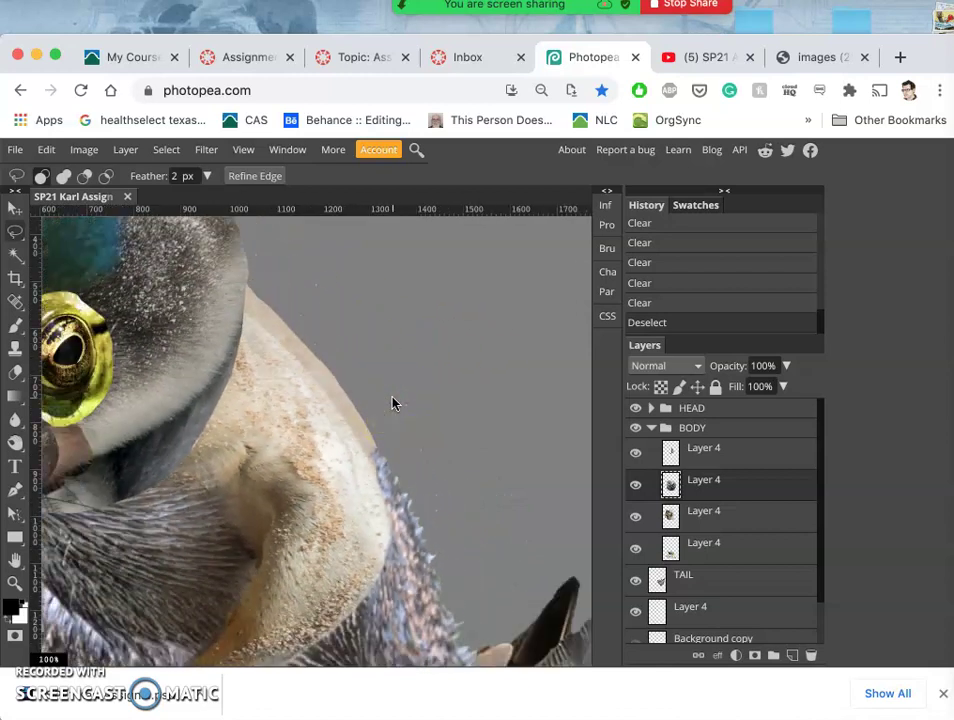
{"action": "mouse_move", "coordinate": [420, 557]}
{"action": "left_mouse_down"}
{"action": "mouse_move", "coordinate": [479, 583]}
{"action": "mouse_move", "coordinate": [505, 513]}
{"action": "left_mouse_up"}
{"action": "scroll", "coordinate": [505, 513], "scroll_direction": "down", "scroll_amount": 2}
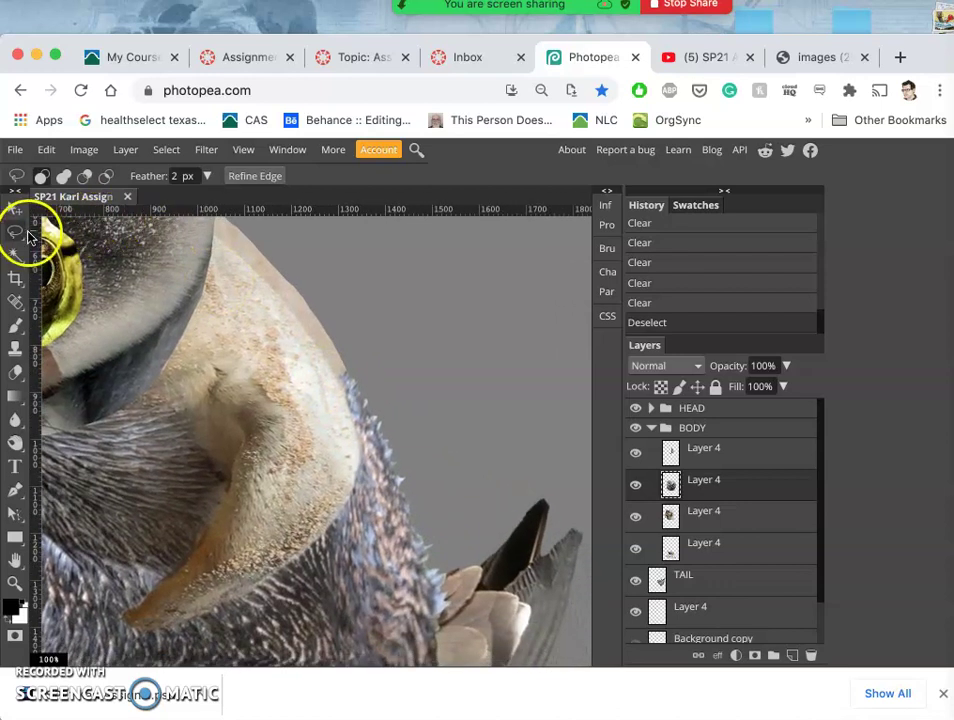
Step: Lasso the strip of blue feathers along the body's outer edge and copy it to a new layer
{"action": "left_click", "coordinate": [14, 235]}
{"action": "left_click_drag", "start_coordinate": [370, 369], "coordinate": [364, 368]}
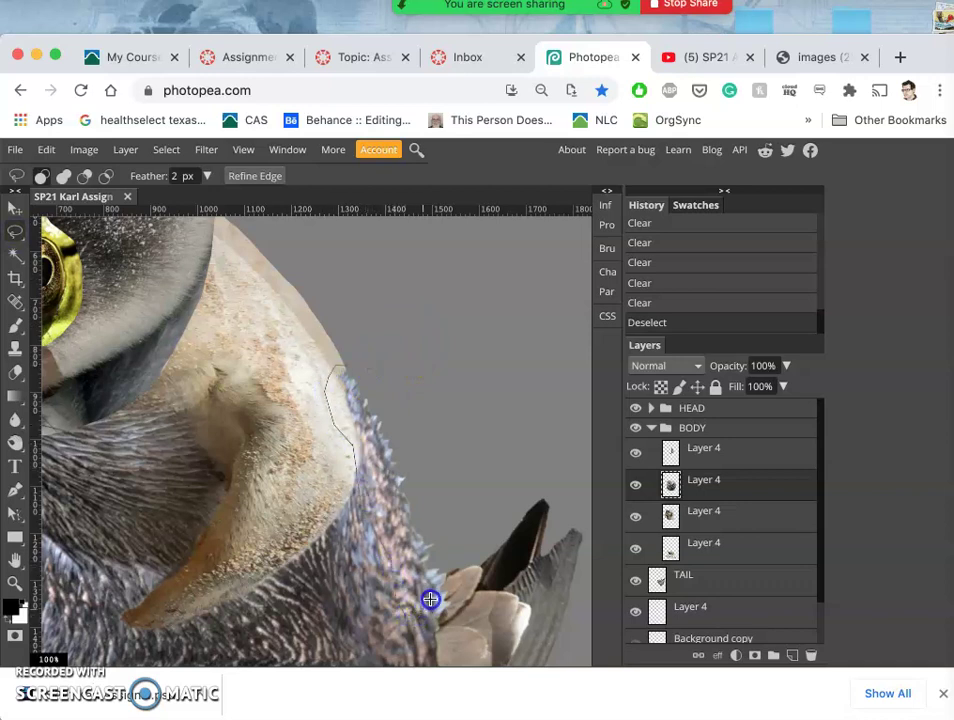
{"action": "left_click_drag", "start_coordinate": [395, 389], "coordinate": [395, 389]}
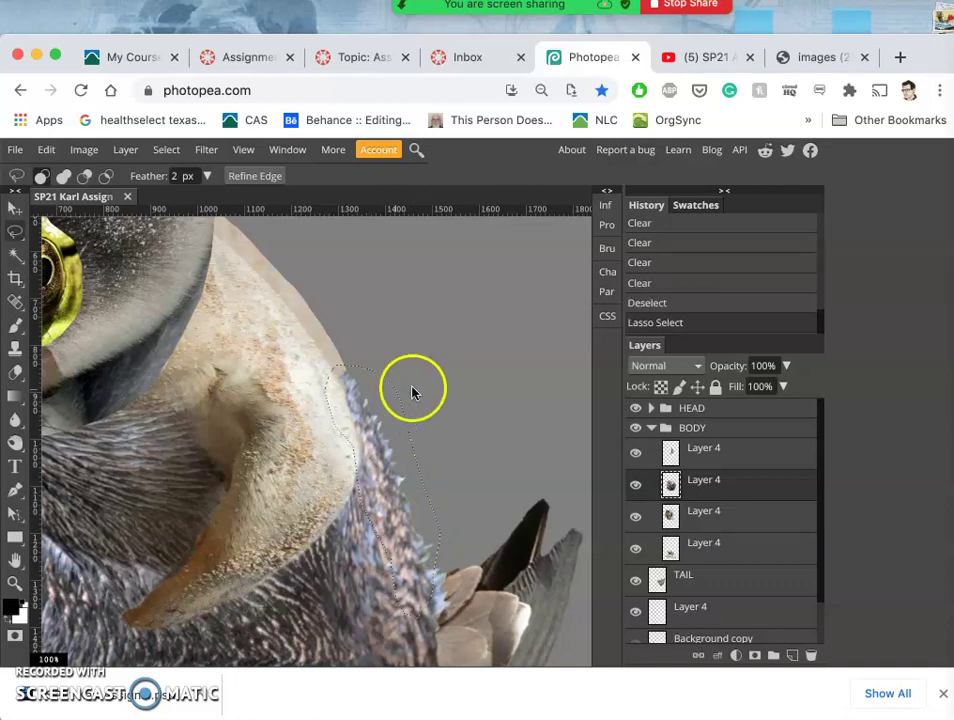
{"action": "key", "text": "ctrl+j"}
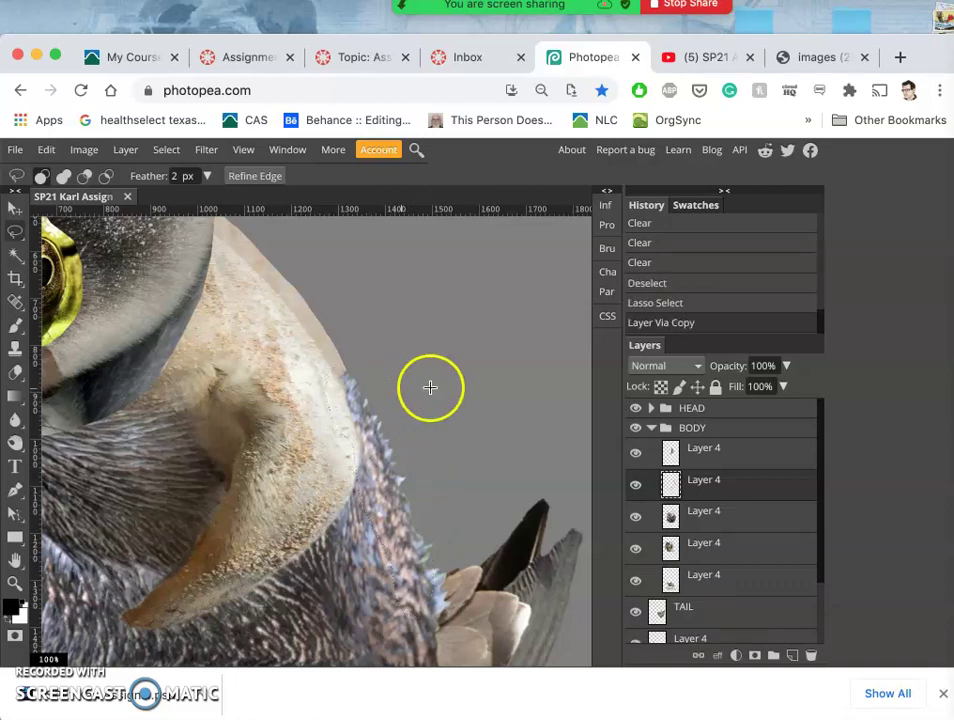
Step: Move the copied feather strip up to the bare shoulder edge and rotate it to follow the contour with Free Transform
{"action": "left_click", "coordinate": [14, 210]}
{"action": "left_click_drag", "start_coordinate": [379, 451], "coordinate": [256, 289]}
{"action": "key", "text": "ctrl+t"}
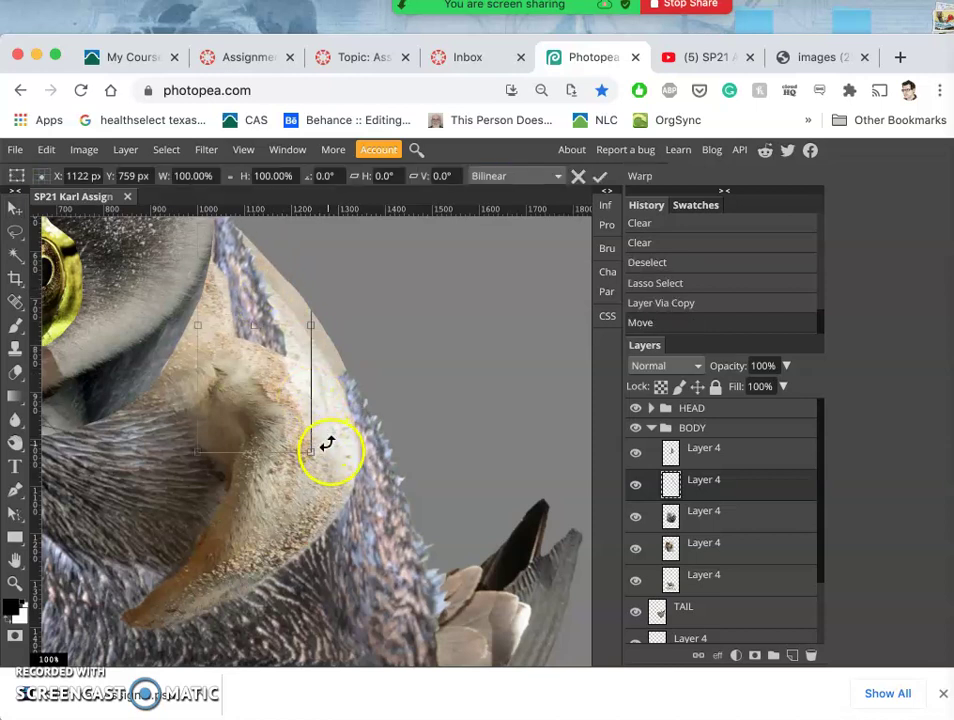
{"action": "left_click_drag", "start_coordinate": [331, 452], "coordinate": [348, 387]}
{"action": "left_click_drag", "start_coordinate": [292, 353], "coordinate": [301, 300]}
{"action": "double_click", "coordinate": [333, 352]}
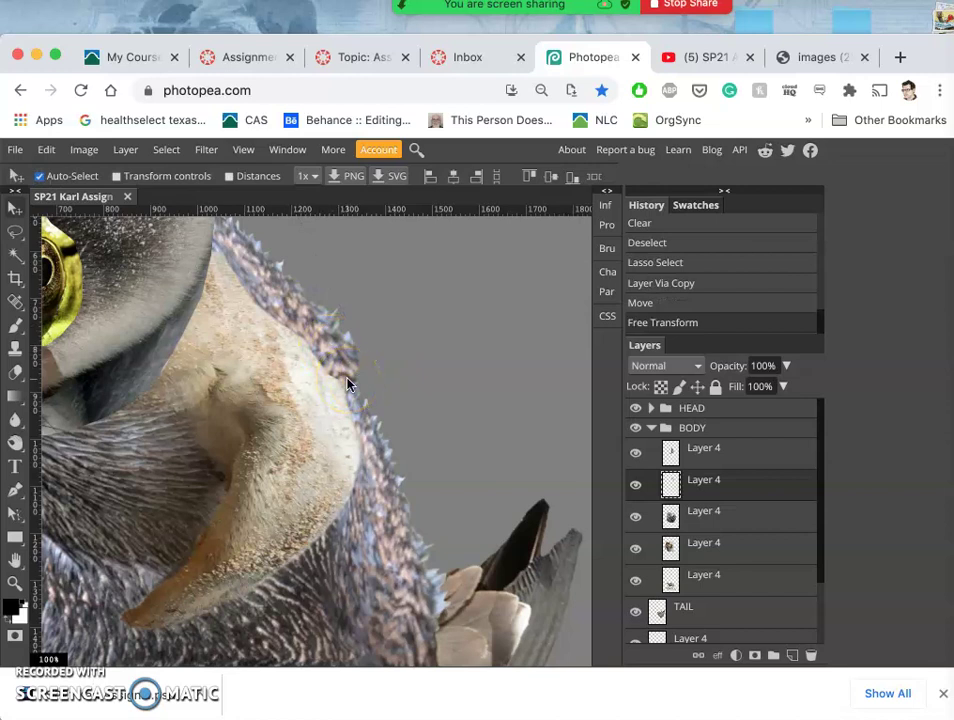
Step: Warp the copied feather strip, bending its lower end down along the bare shoulder edge and pulling its outer side inward
{"action": "key", "text": "ctrl+t"}
{"action": "left_click_drag", "start_coordinate": [334, 334], "coordinate": [335, 342]}
{"action": "right_click", "coordinate": [335, 342]}
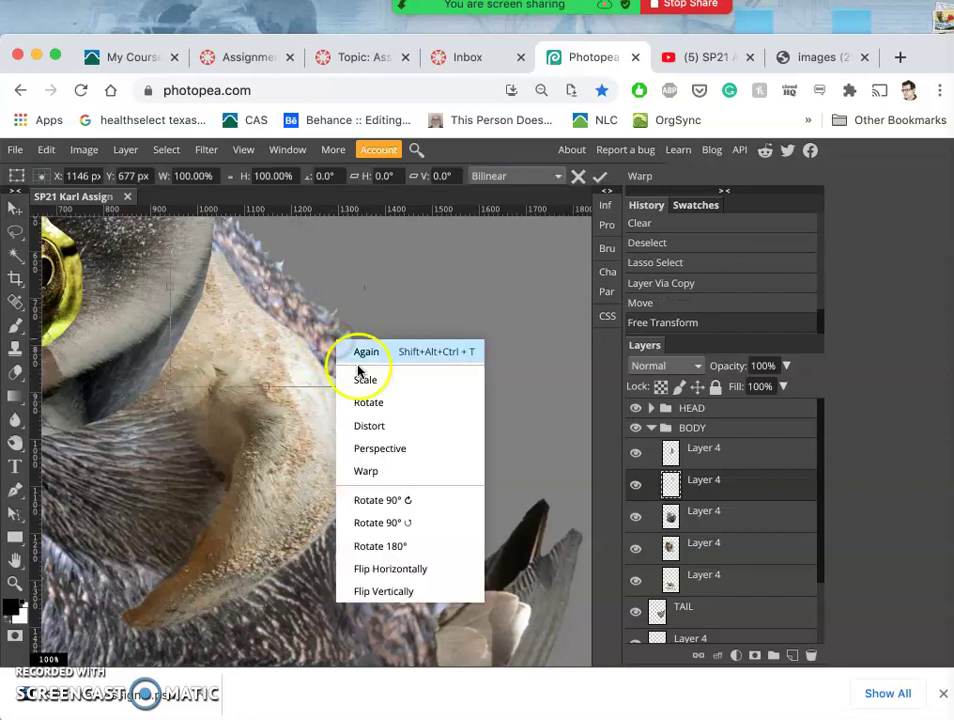
{"action": "left_click", "coordinate": [370, 466]}
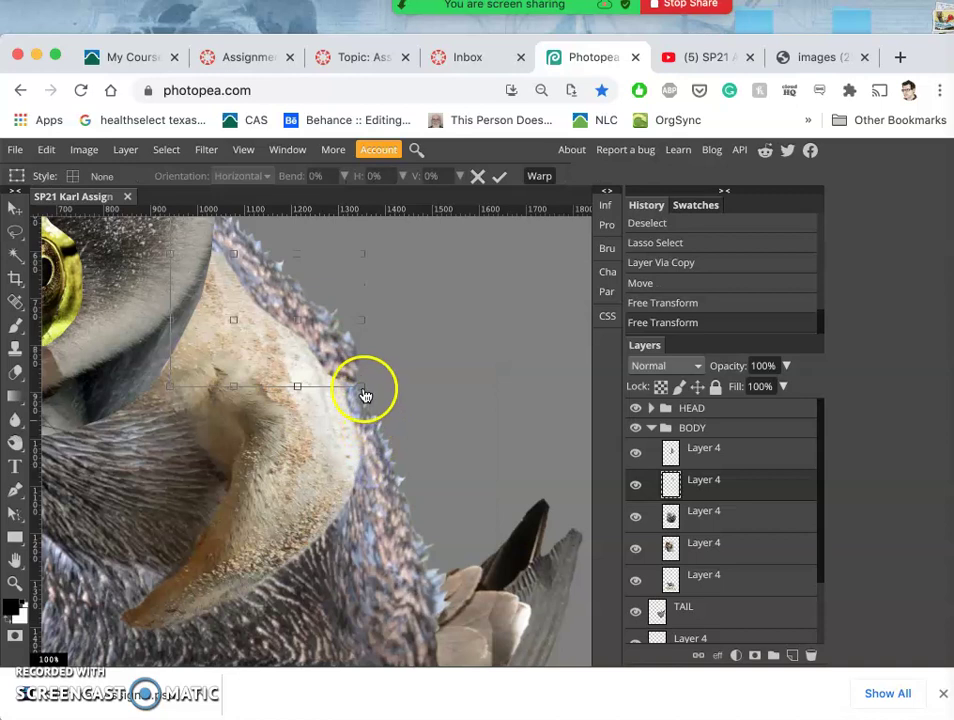
{"action": "left_click_drag", "start_coordinate": [364, 389], "coordinate": [355, 436]}
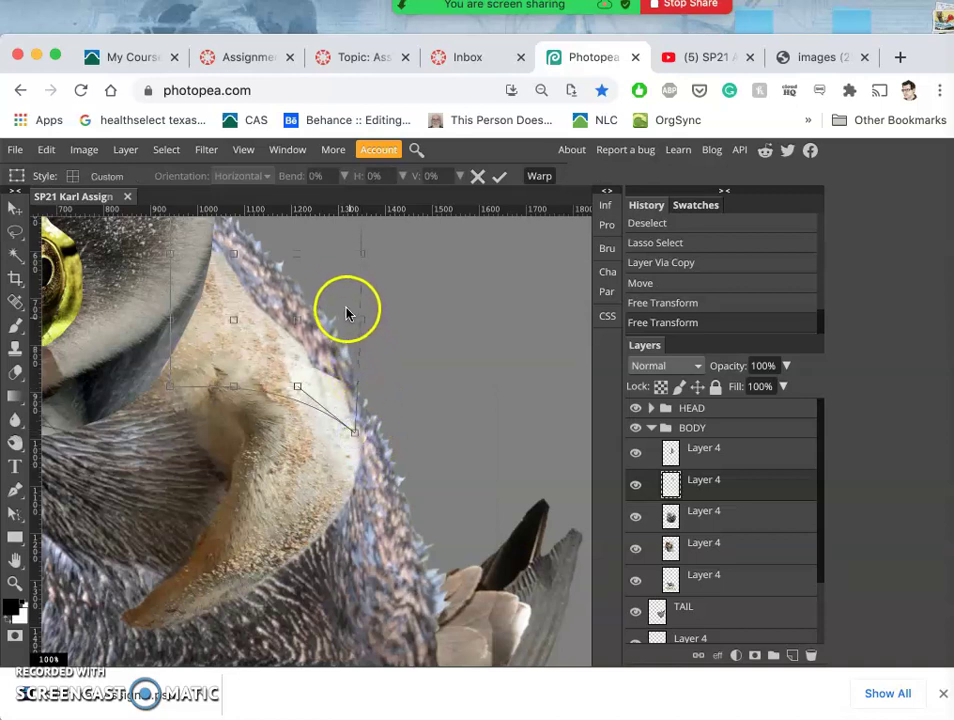
{"action": "left_click_drag", "start_coordinate": [335, 290], "coordinate": [289, 267]}
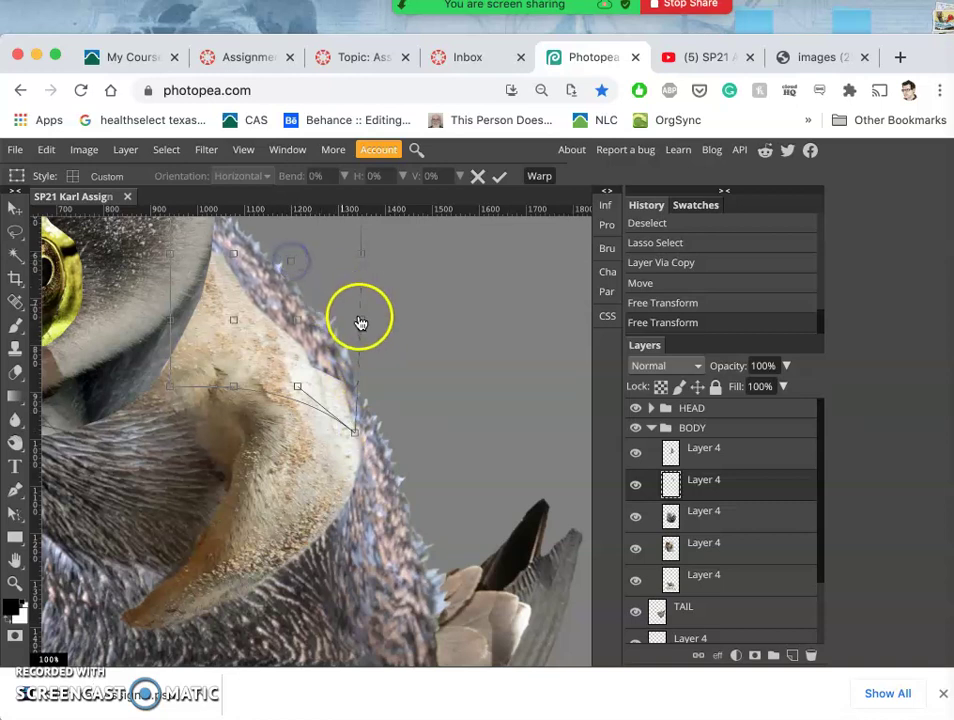
{"action": "left_click_drag", "start_coordinate": [361, 321], "coordinate": [356, 334]}
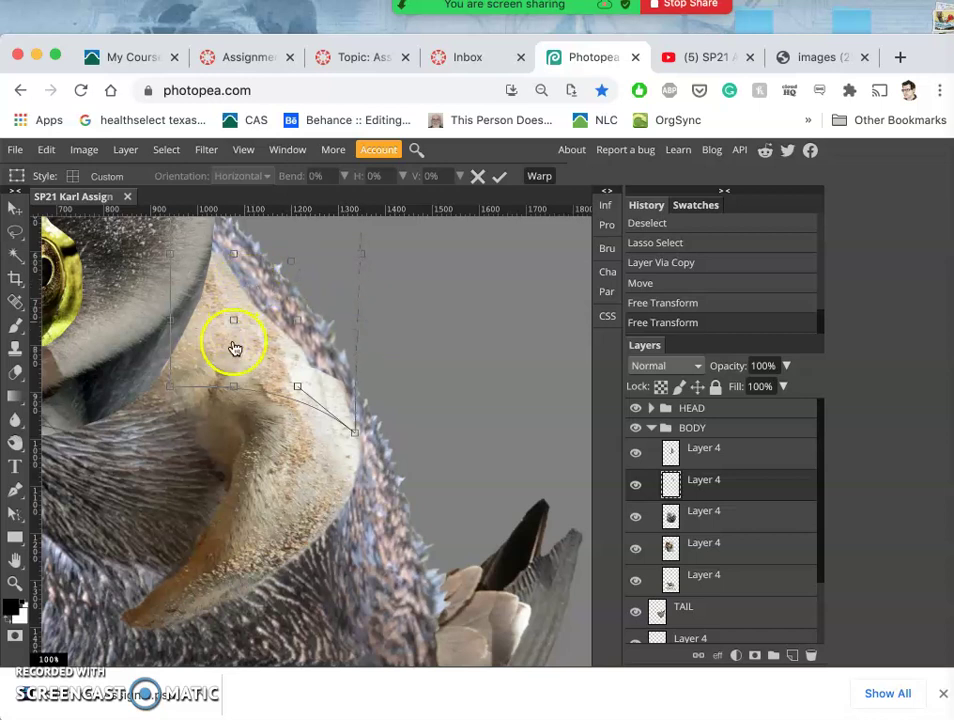
{"action": "key", "text": "Return"}
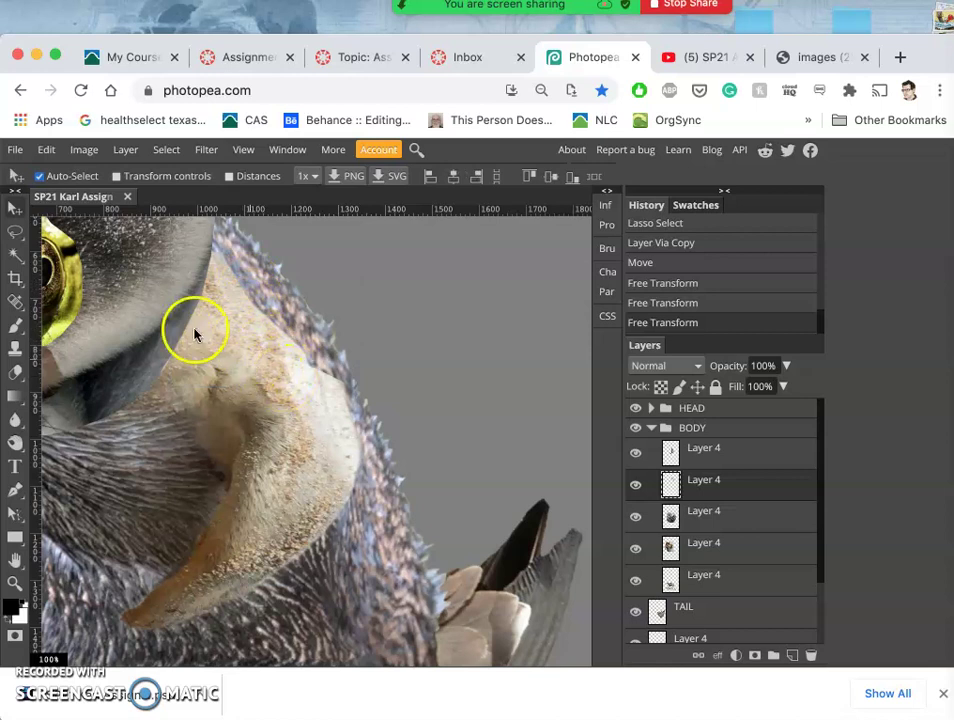
Step: Set up the Eraser with a 217 px brush, 100% opacity and minimum hardness
{"action": "left_click", "coordinate": [16, 372]}
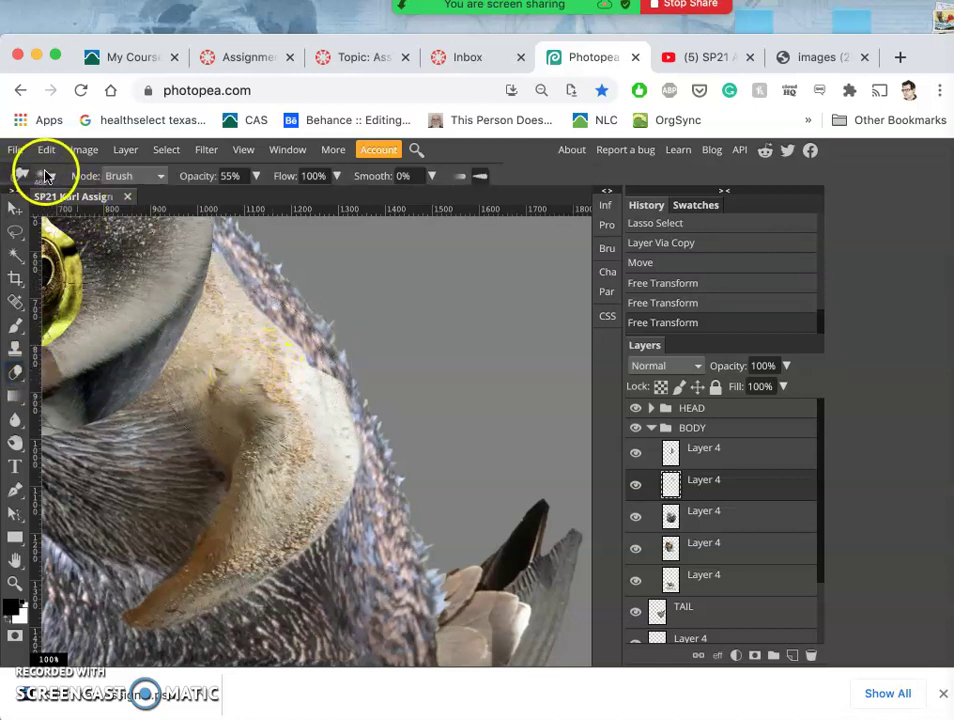
{"action": "left_click", "coordinate": [50, 177]}
{"action": "left_click", "coordinate": [96, 217]}
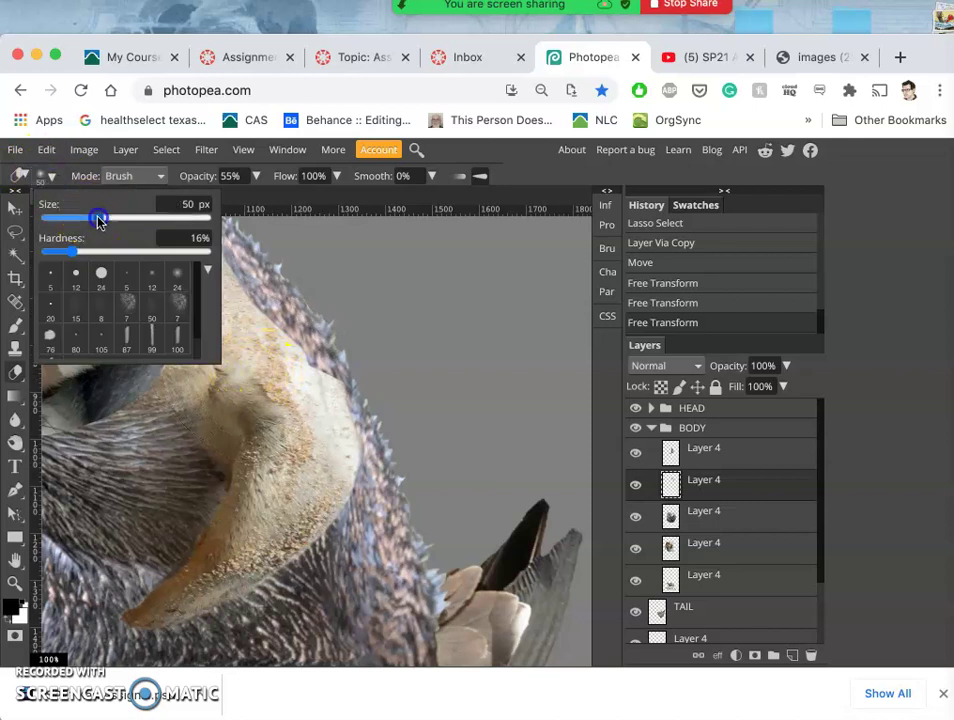
{"action": "left_click_drag", "start_coordinate": [152, 215], "coordinate": [136, 218]}
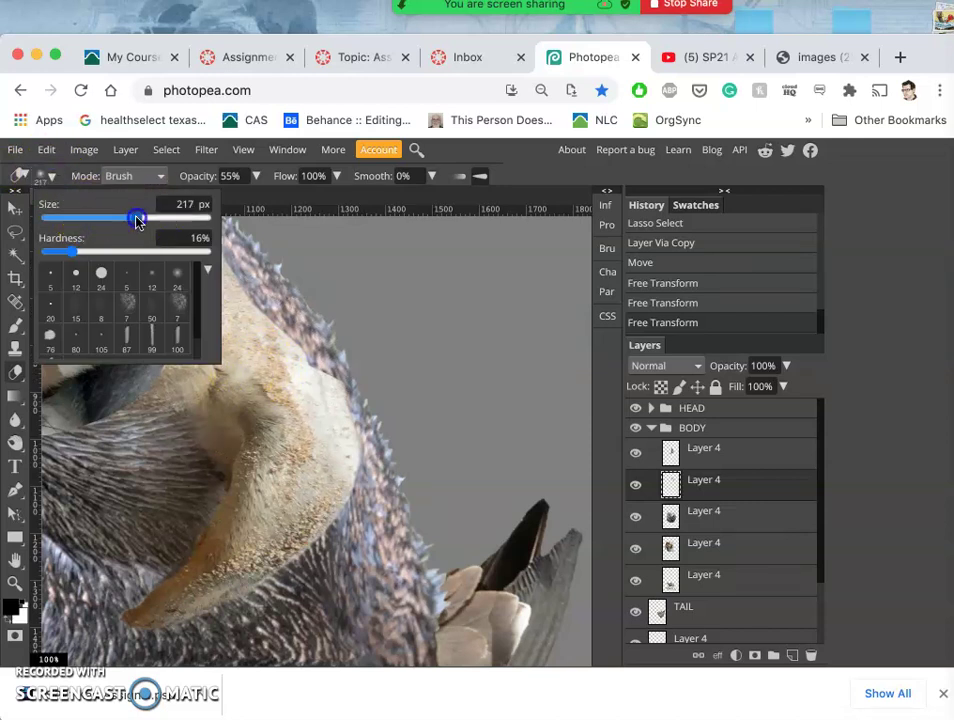
{"action": "left_click", "coordinate": [256, 176]}
{"action": "left_click_drag", "start_coordinate": [237, 196], "coordinate": [275, 202]}
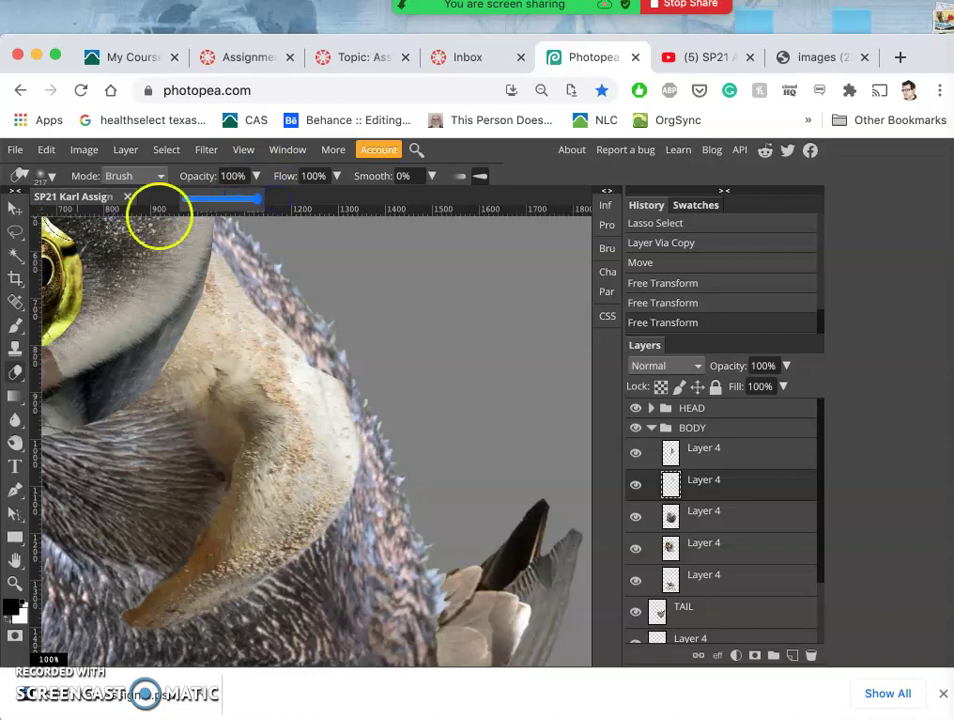
{"action": "left_click", "coordinate": [50, 178]}
{"action": "left_click_drag", "start_coordinate": [70, 256], "coordinate": [42, 256]}
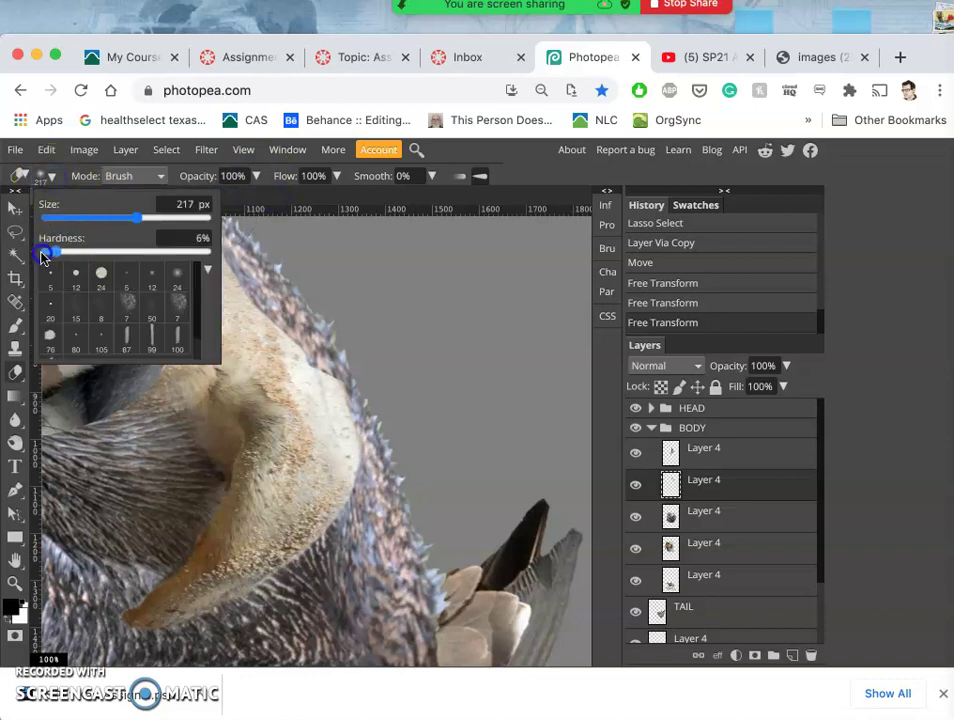
Step: Erase the inner edge of the copied feather strip to blend it into the tan shoulder
{"action": "left_click", "coordinate": [272, 345]}
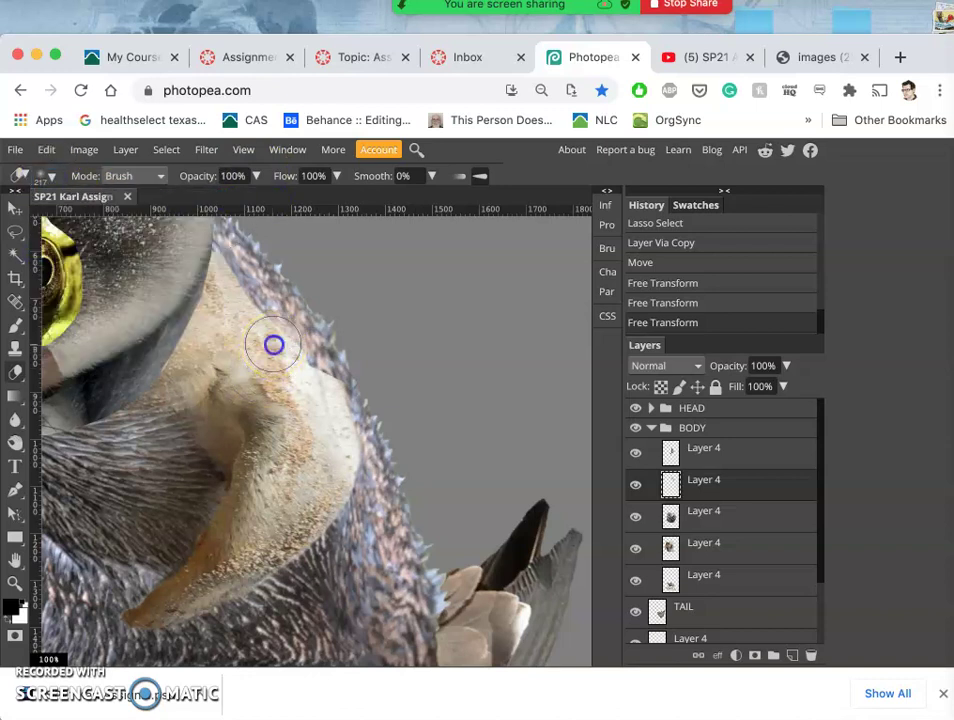
{"action": "left_click", "coordinate": [248, 341]}
{"action": "left_click", "coordinate": [247, 338]}
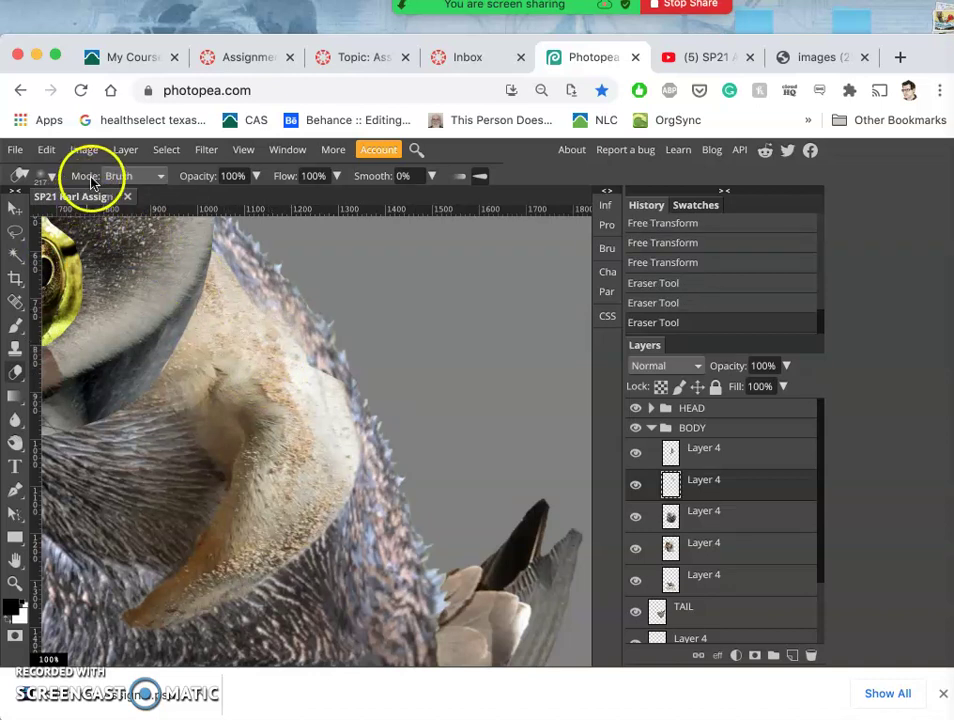
Step: Raise the eraser hardness to about 10% and soften more of the strip's inner edge, undoing one stroke and repainting it
{"action": "left_click", "coordinate": [46, 177]}
{"action": "left_click", "coordinate": [66, 252]}
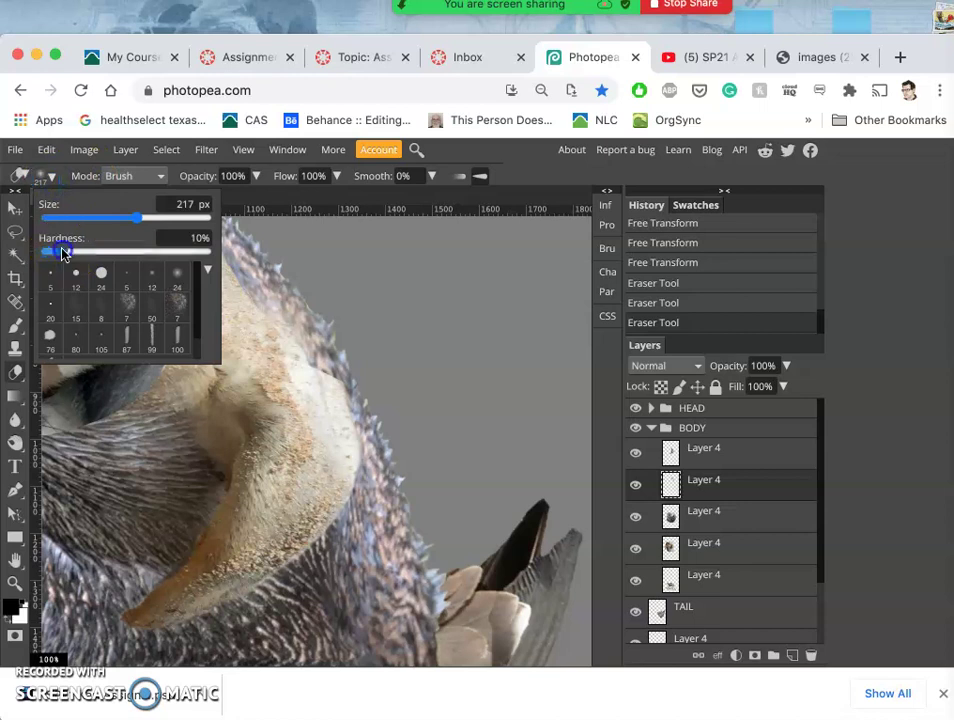
{"action": "left_click", "coordinate": [300, 395]}
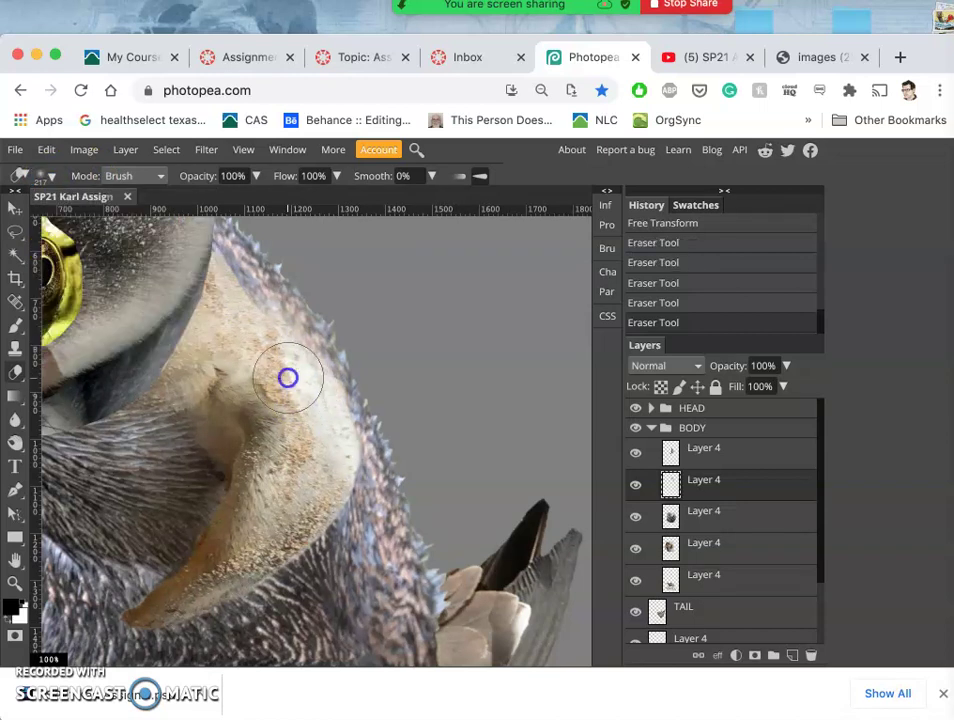
{"action": "mouse_move", "coordinate": [287, 377]}
{"action": "left_mouse_down"}
{"action": "mouse_move", "coordinate": [244, 344]}
{"action": "mouse_move", "coordinate": [206, 284]}
{"action": "mouse_move", "coordinate": [230, 312]}
{"action": "mouse_move", "coordinate": [272, 436]}
{"action": "mouse_move", "coordinate": [265, 380]}
{"action": "left_mouse_up"}
{"action": "key", "text": "ctrl+z"}
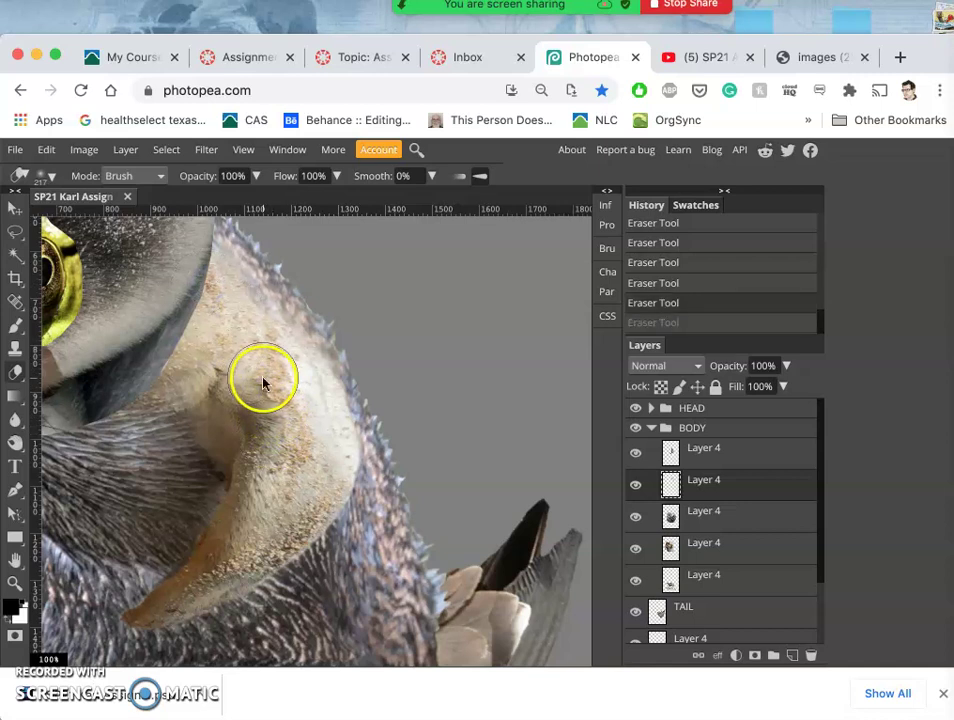
{"action": "left_click", "coordinate": [251, 339]}
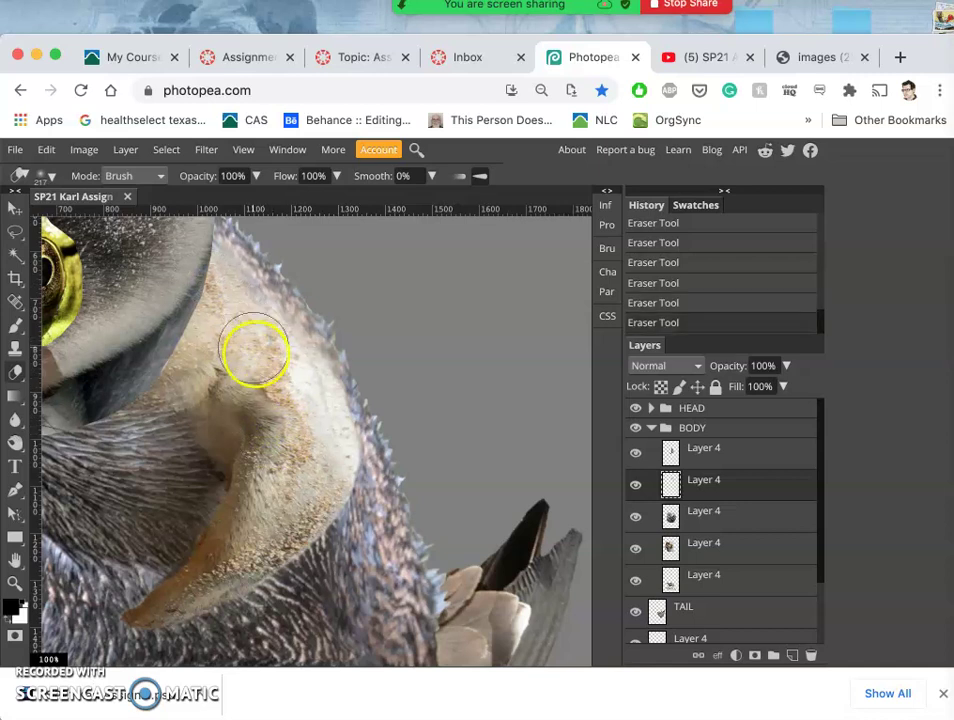
Step: Select Layer 2 in the HEAD group, toggling its visibility to check which part of the head it holds
{"action": "scroll", "coordinate": [270, 385], "scroll_direction": "down", "scroll_amount": 3}
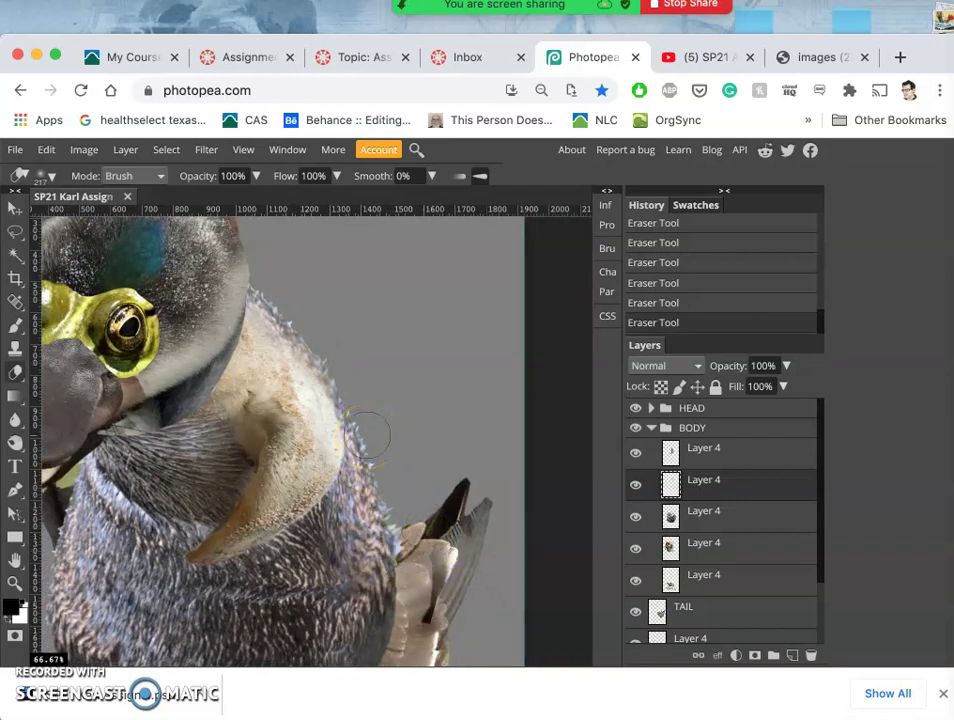
{"action": "scroll", "coordinate": [366, 443], "scroll_direction": "down", "scroll_amount": 1}
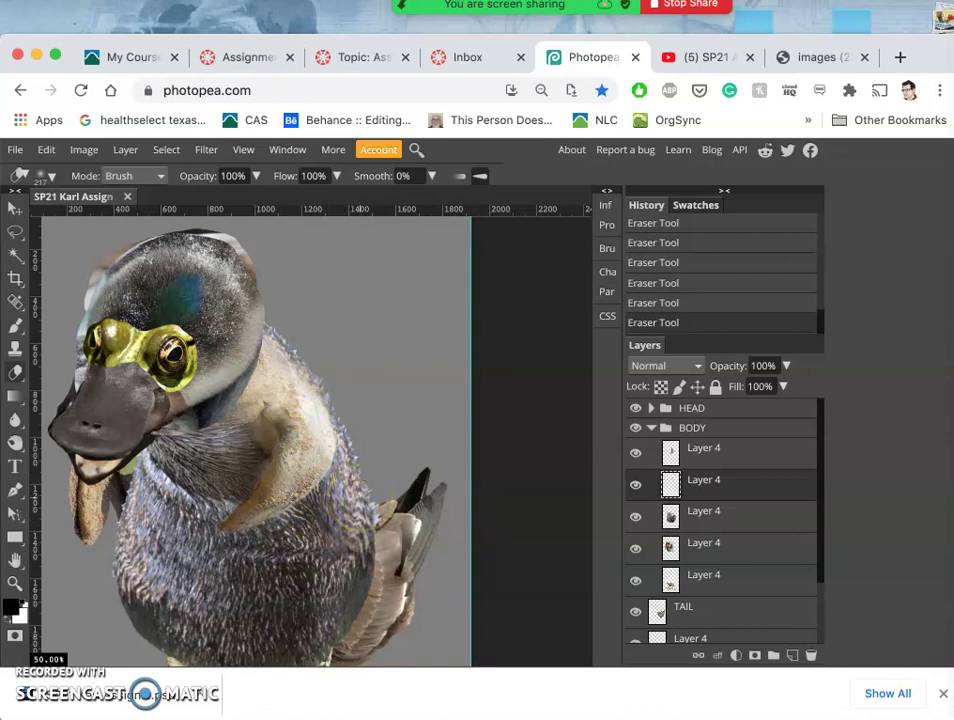
{"action": "key", "text": "super+equal"}
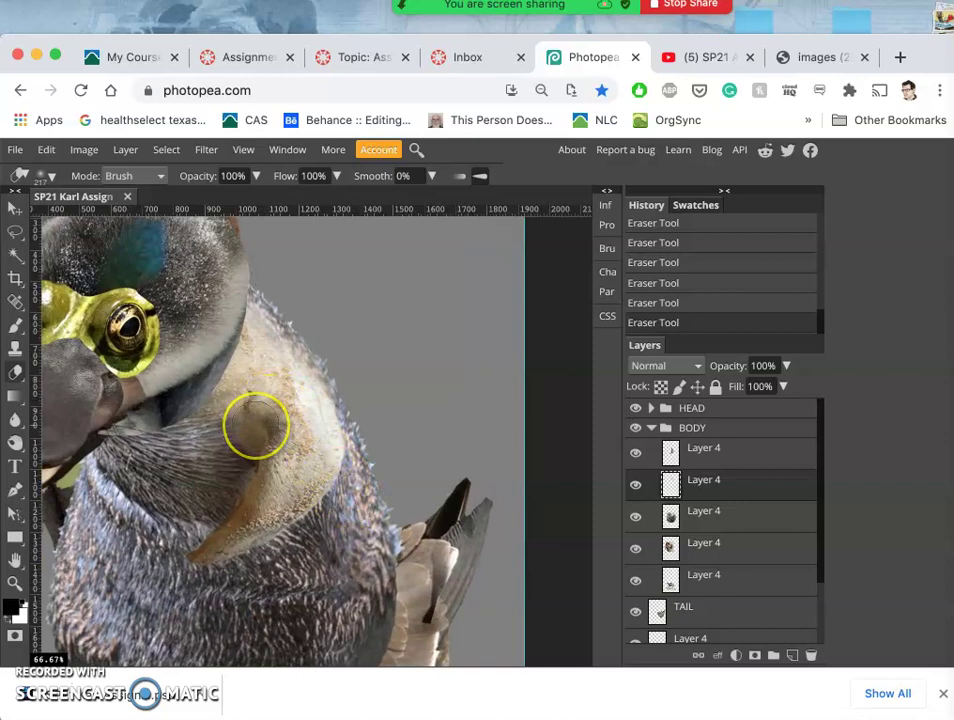
{"action": "scroll", "coordinate": [256, 426], "scroll_direction": "up", "scroll_amount": 5}
{"action": "scroll", "coordinate": [256, 426], "scroll_direction": "left", "scroll_amount": 5}
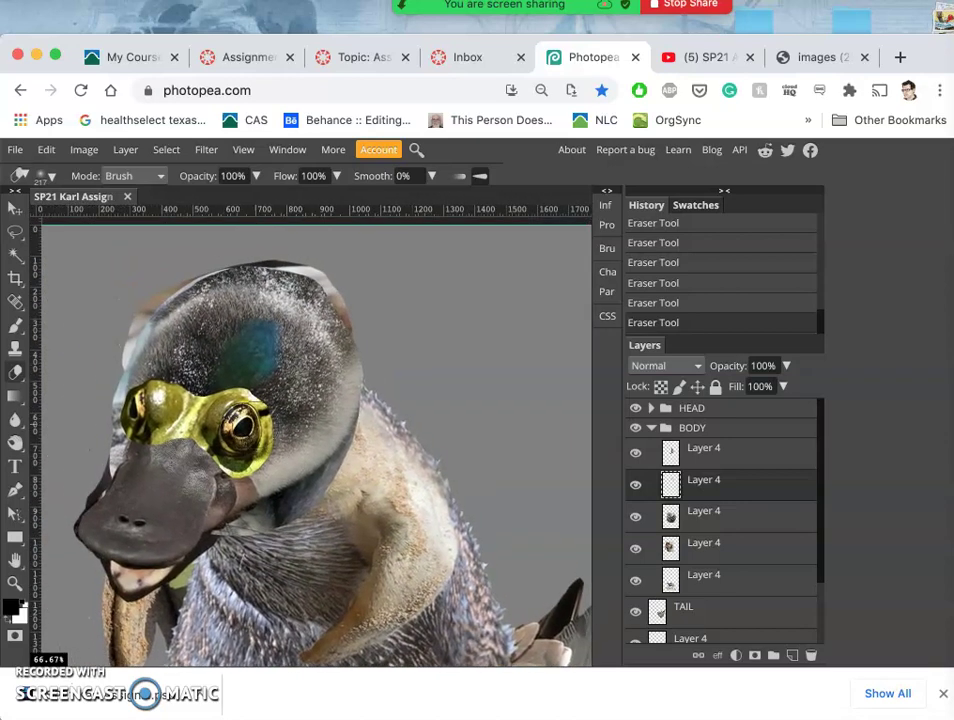
{"action": "scroll", "coordinate": [258, 453], "scroll_direction": "up", "scroll_amount": 10}
{"action": "scroll", "coordinate": [340, 457], "scroll_direction": "up", "scroll_amount": 8}
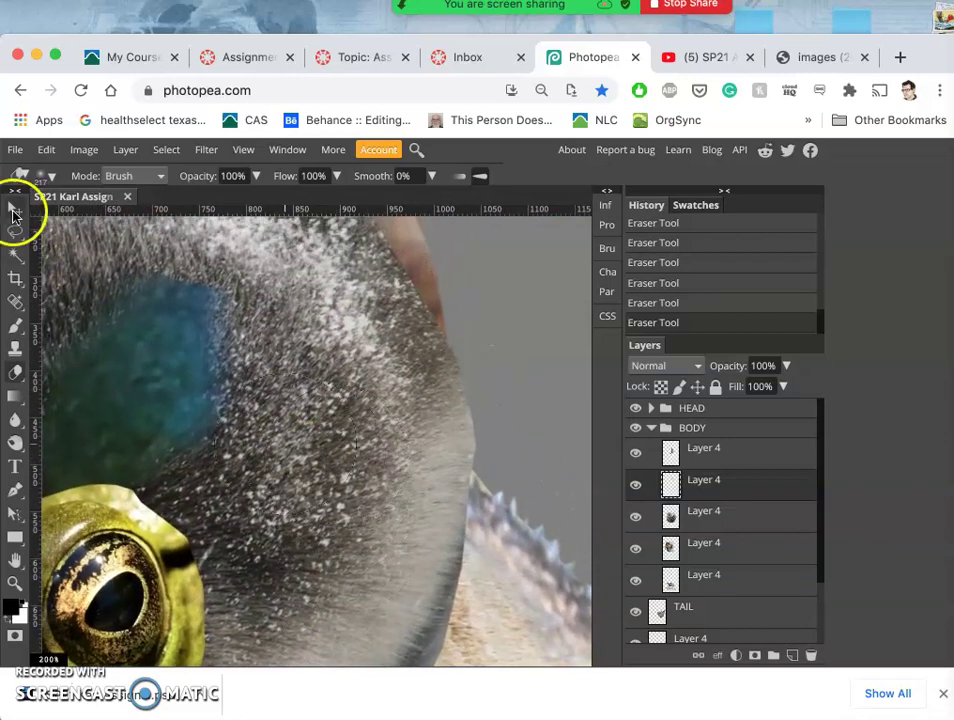
{"action": "left_click", "coordinate": [15, 207]}
{"action": "left_click", "coordinate": [651, 408]}
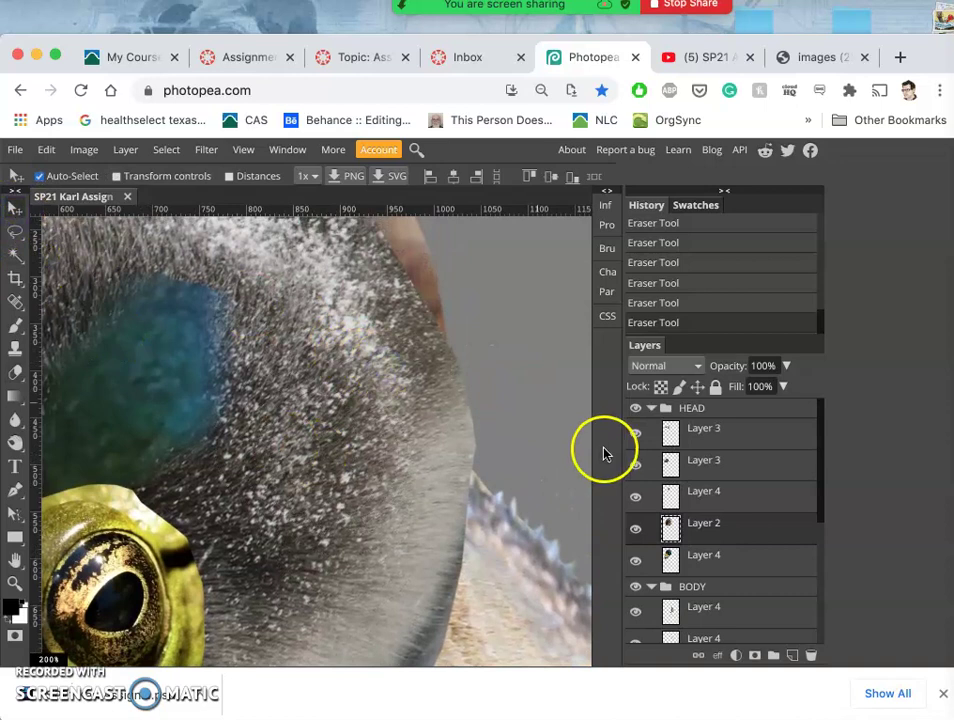
{"action": "left_click", "coordinate": [637, 528]}
{"action": "left_click", "coordinate": [637, 528]}
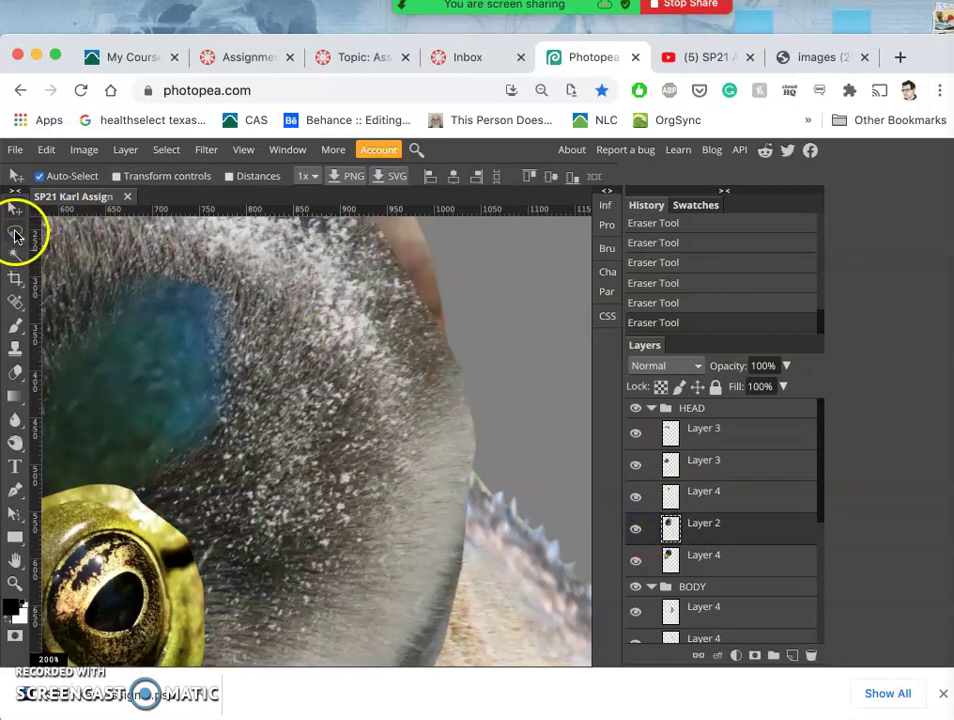
Step: Lasso the leftover fringe along the head's outer edge above the neck and clear it from Layer 2
{"action": "left_click", "coordinate": [15, 232]}
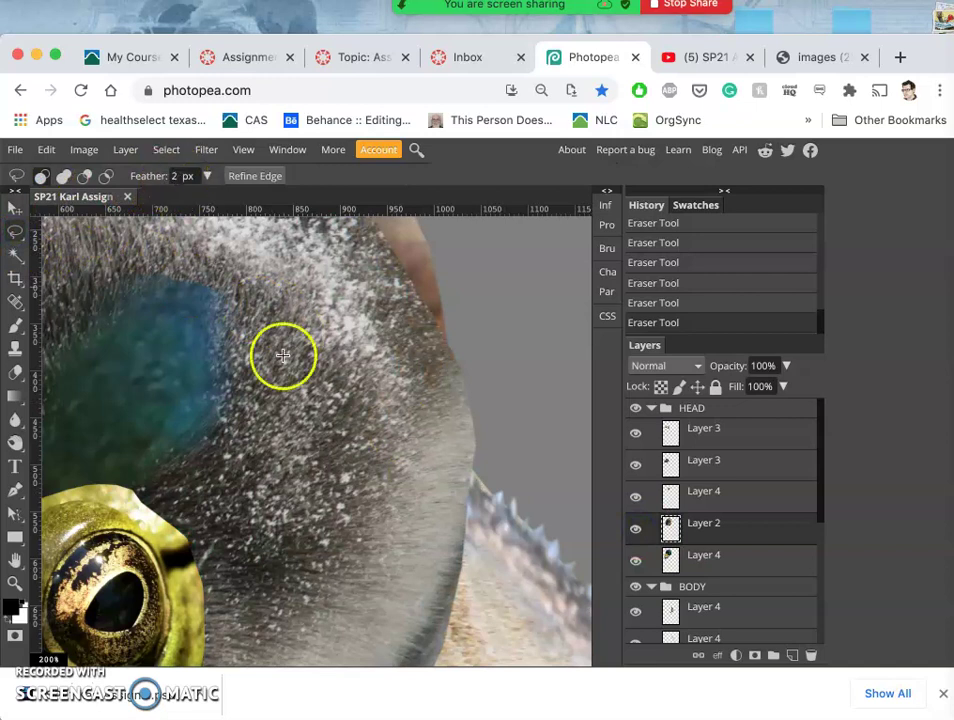
{"action": "left_click", "coordinate": [474, 483]}
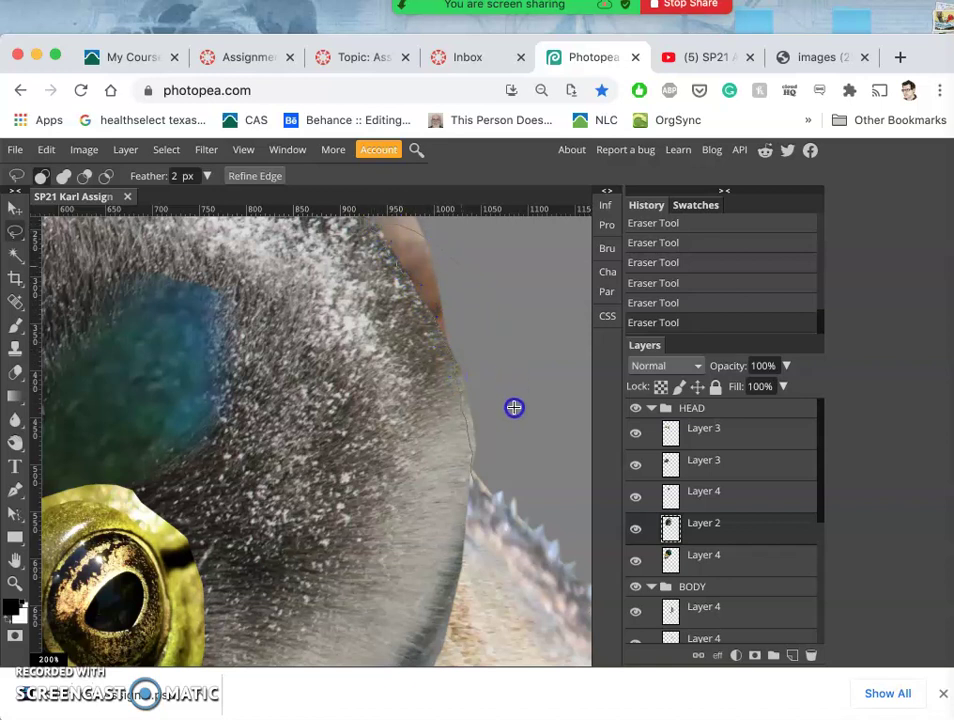
{"action": "key", "text": "Delete"}
Step: Add the white and brown fringe around the upper outer curve and crown of the head to the lasso selection
{"action": "scroll", "coordinate": [513, 415], "scroll_direction": "up", "scroll_amount": 5}
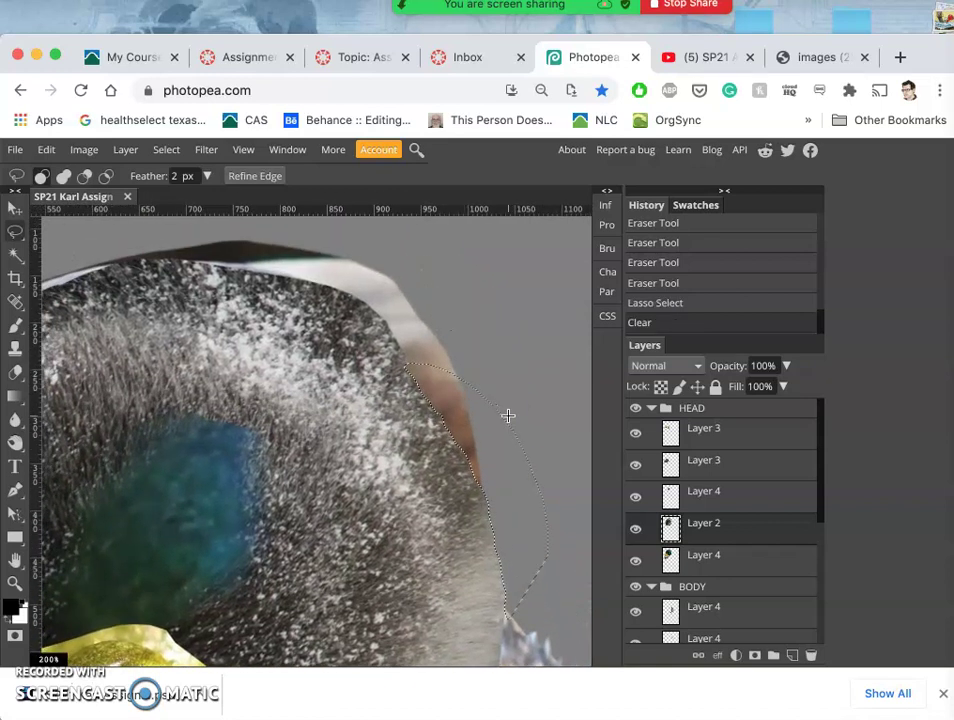
{"action": "key", "text": "shift"}
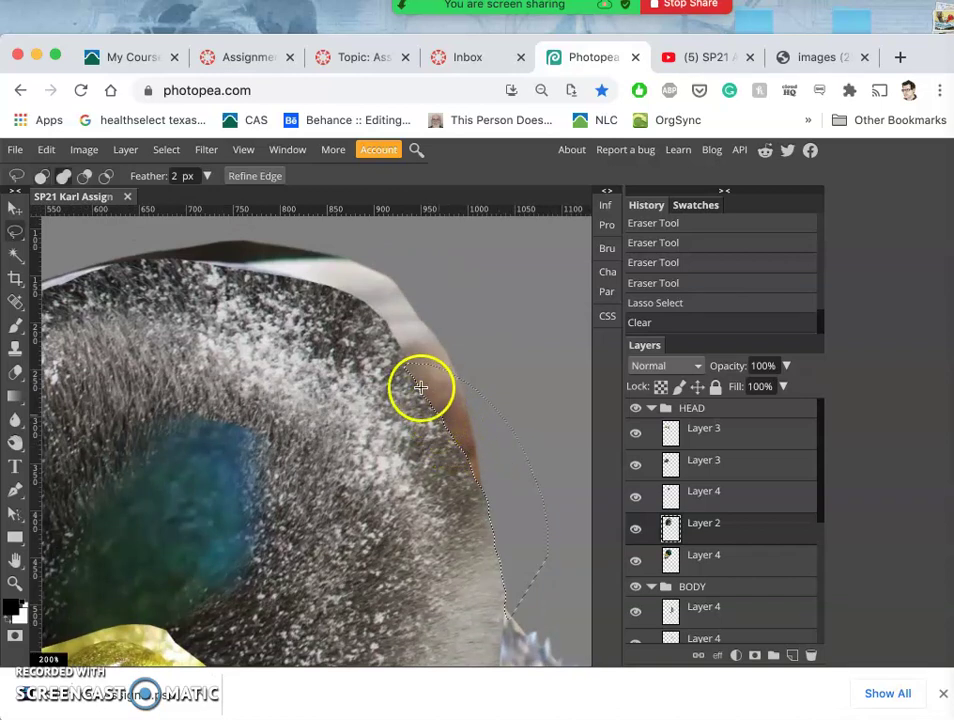
{"action": "left_click_drag", "start_coordinate": [419, 385], "coordinate": [416, 376]}
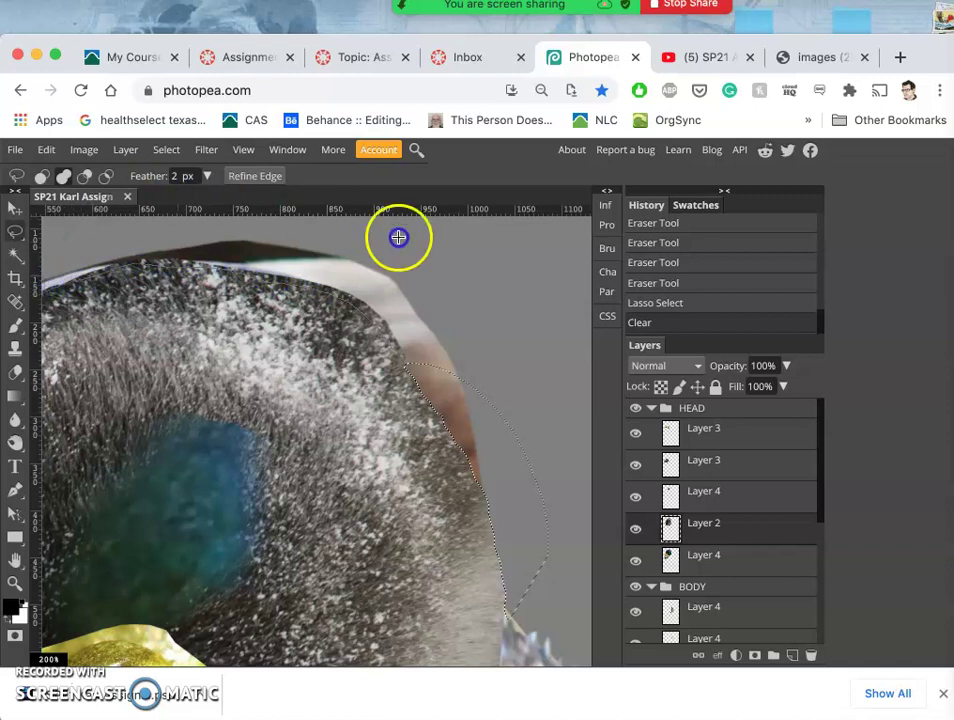
{"action": "left_click_drag", "start_coordinate": [519, 448], "coordinate": [520, 447]}
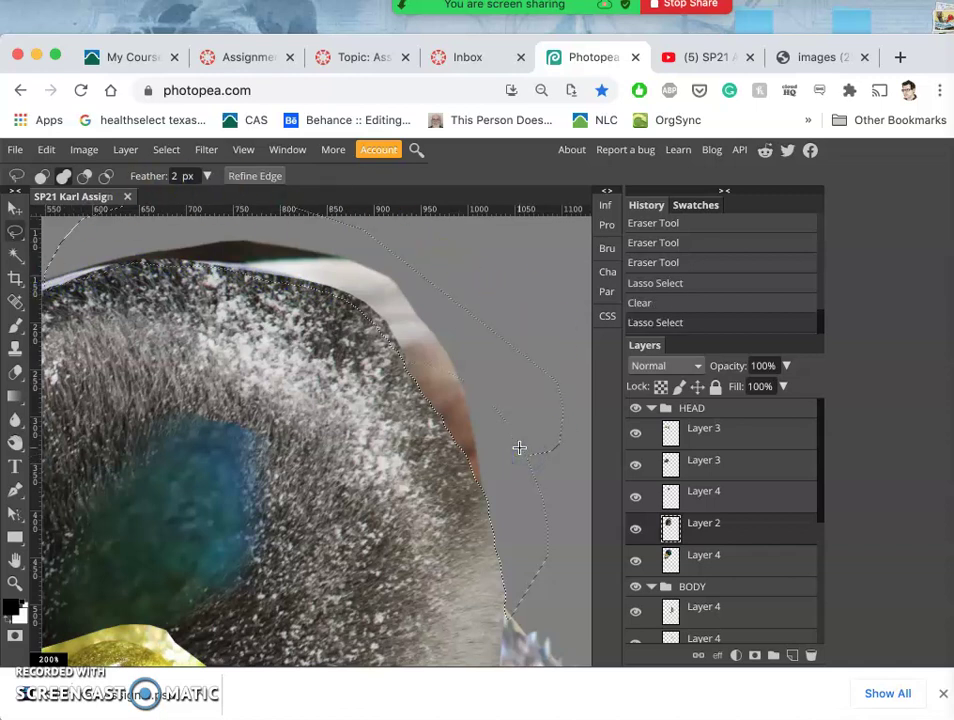
Step: Extend the lasso selection over the bluish and brown fringe on the far side of the crown, following the feather edge
{"action": "scroll", "coordinate": [329, 387], "scroll_direction": "left", "scroll_amount": 2}
{"action": "scroll", "coordinate": [329, 387], "scroll_direction": "left", "scroll_amount": 4}
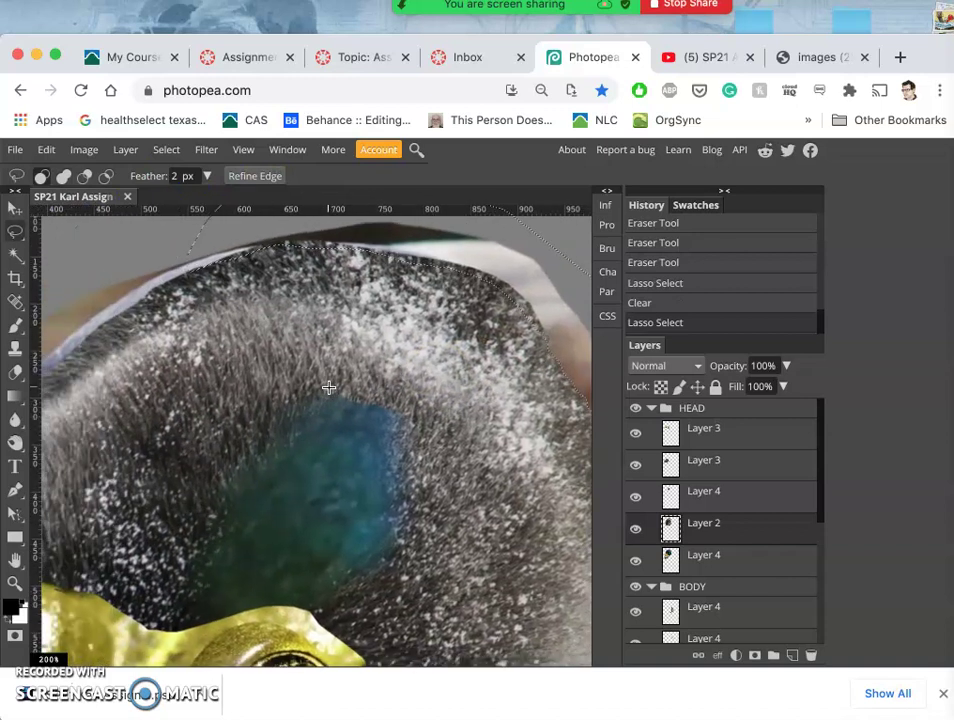
{"action": "left_click_drag", "start_coordinate": [317, 315], "coordinate": [256, 289]}
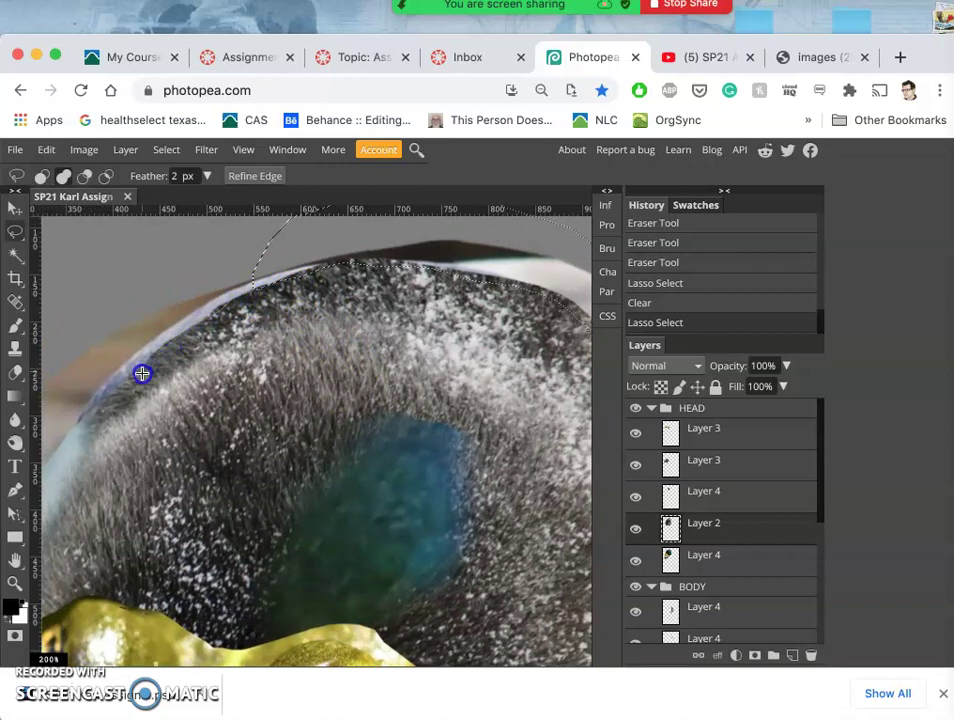
{"action": "left_click_drag", "start_coordinate": [142, 373], "coordinate": [96, 410]}
{"action": "mouse_move", "coordinate": [34, 495]}
{"action": "left_mouse_down"}
{"action": "mouse_move", "coordinate": [10, 444]}
{"action": "mouse_move", "coordinate": [30, 352]}
{"action": "mouse_move", "coordinate": [71, 300]}
{"action": "mouse_move", "coordinate": [213, 275]}
{"action": "mouse_move", "coordinate": [294, 236]}
{"action": "left_mouse_up"}
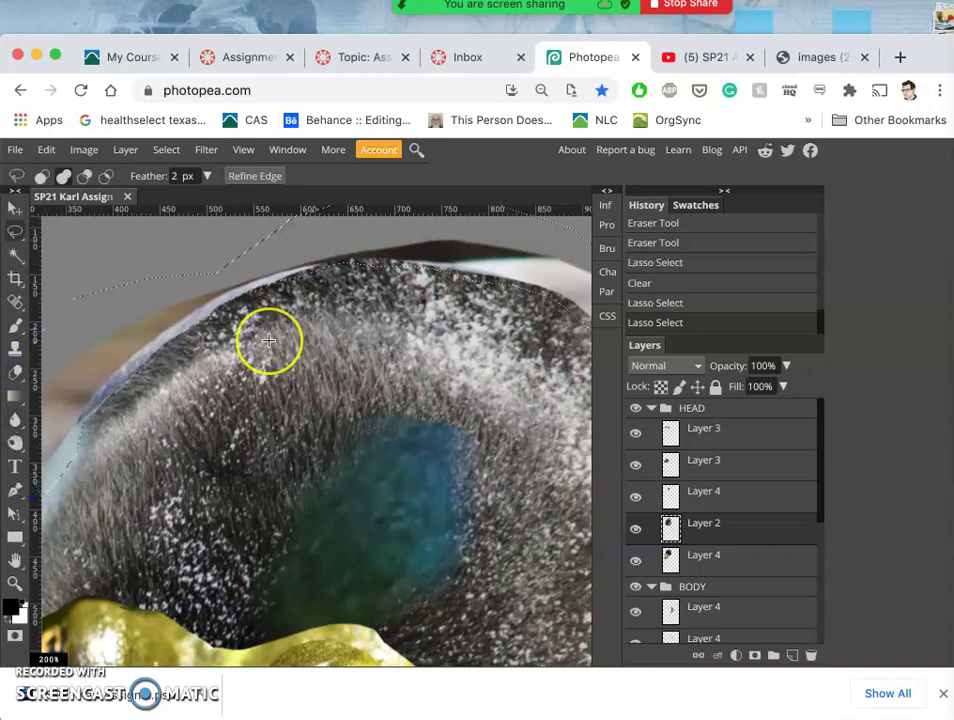
Step: Extend the lasso selection down the bluish and white fringe on the head's near side to the frog eye
{"action": "scroll", "coordinate": [268, 340], "scroll_direction": "left", "scroll_amount": 3}
{"action": "scroll", "coordinate": [268, 340], "scroll_direction": "down", "scroll_amount": 2}
{"action": "scroll", "coordinate": [268, 340], "scroll_direction": "left", "scroll_amount": 2}
{"action": "scroll", "coordinate": [268, 340], "scroll_direction": "down", "scroll_amount": 1}
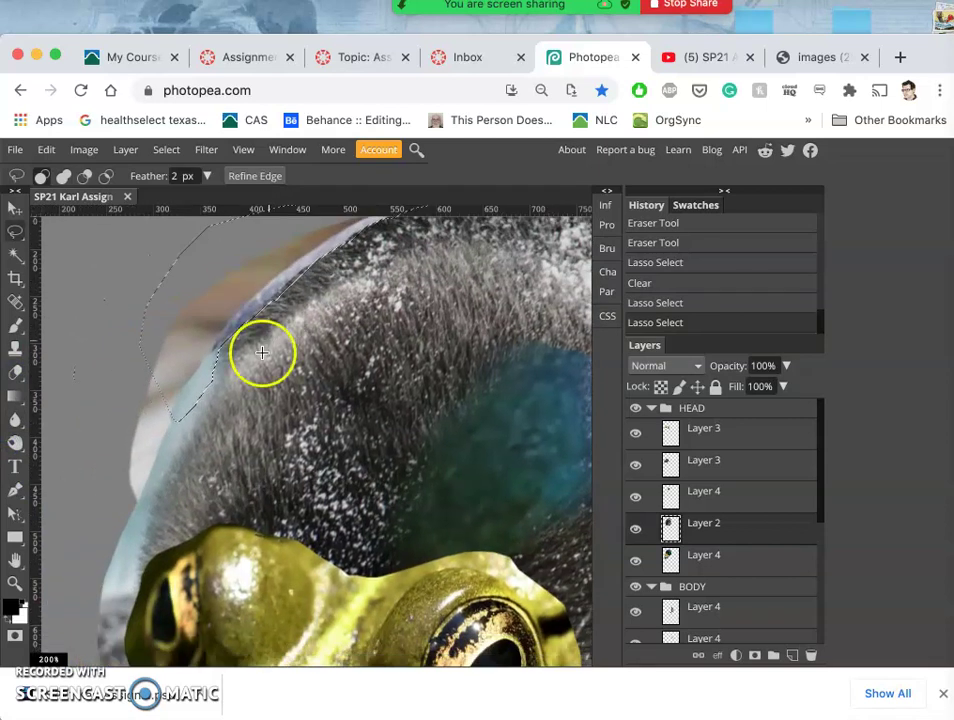
{"action": "key", "text": "shift"}
{"action": "left_click_drag", "start_coordinate": [208, 372], "coordinate": [207, 373]}
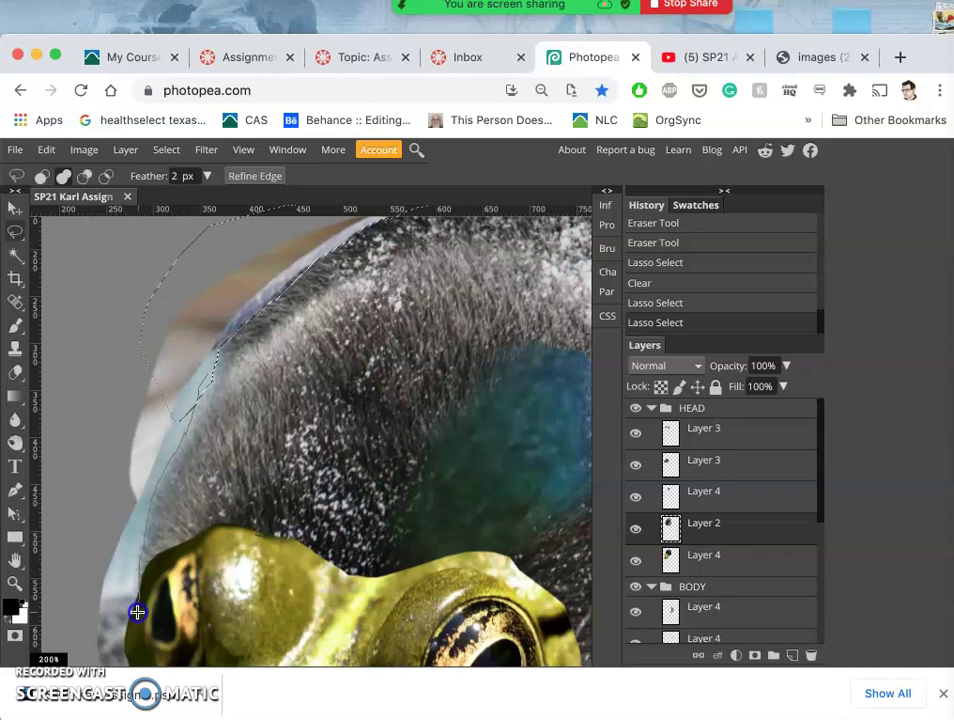
{"action": "mouse_move", "coordinate": [89, 661]}
{"action": "left_mouse_down"}
{"action": "mouse_move", "coordinate": [74, 478]}
{"action": "mouse_move", "coordinate": [95, 385]}
{"action": "mouse_move", "coordinate": [117, 358]}
{"action": "mouse_move", "coordinate": [171, 330]}
{"action": "left_mouse_up"}
Step: Clear the selected fringe around the head from Layer 2 and the Layer 4 beneath it in the HEAD group
{"action": "scroll", "coordinate": [171, 335], "scroll_direction": "down", "scroll_amount": 5}
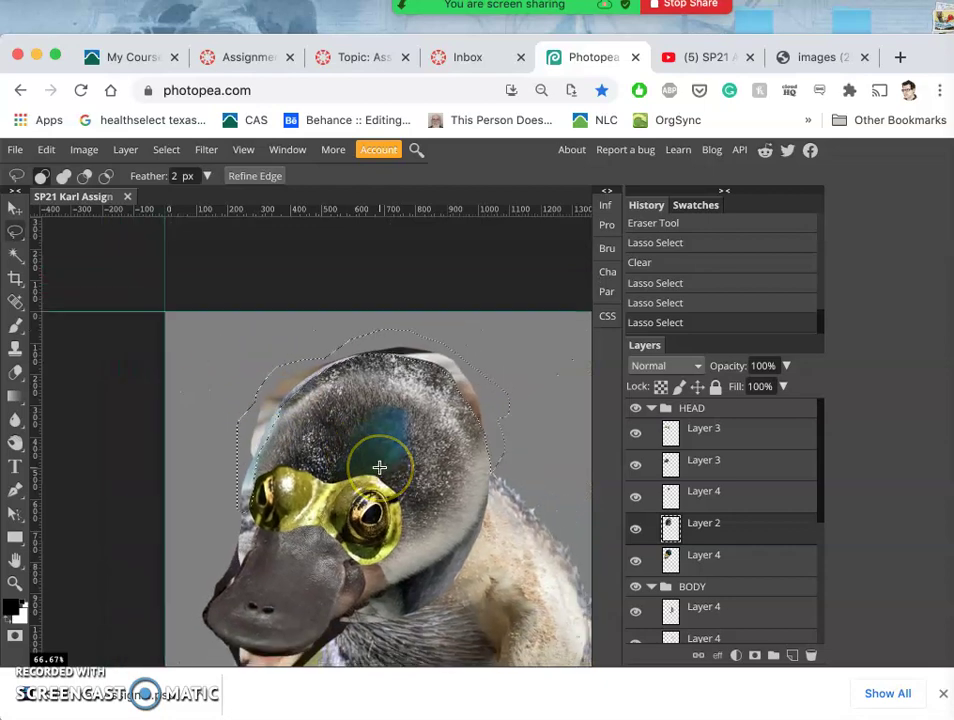
{"action": "scroll", "coordinate": [381, 462], "scroll_direction": "up", "scroll_amount": 2}
{"action": "scroll", "coordinate": [397, 442], "scroll_direction": "right", "scroll_amount": 3}
{"action": "scroll", "coordinate": [397, 442], "scroll_direction": "down", "scroll_amount": 1}
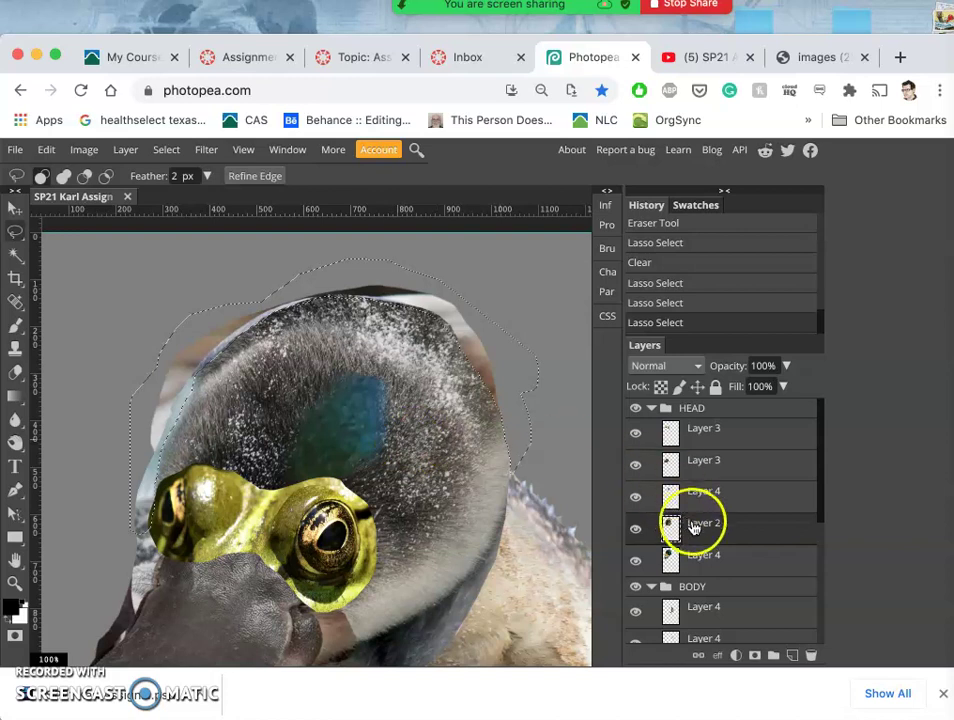
{"action": "key", "text": "Delete"}
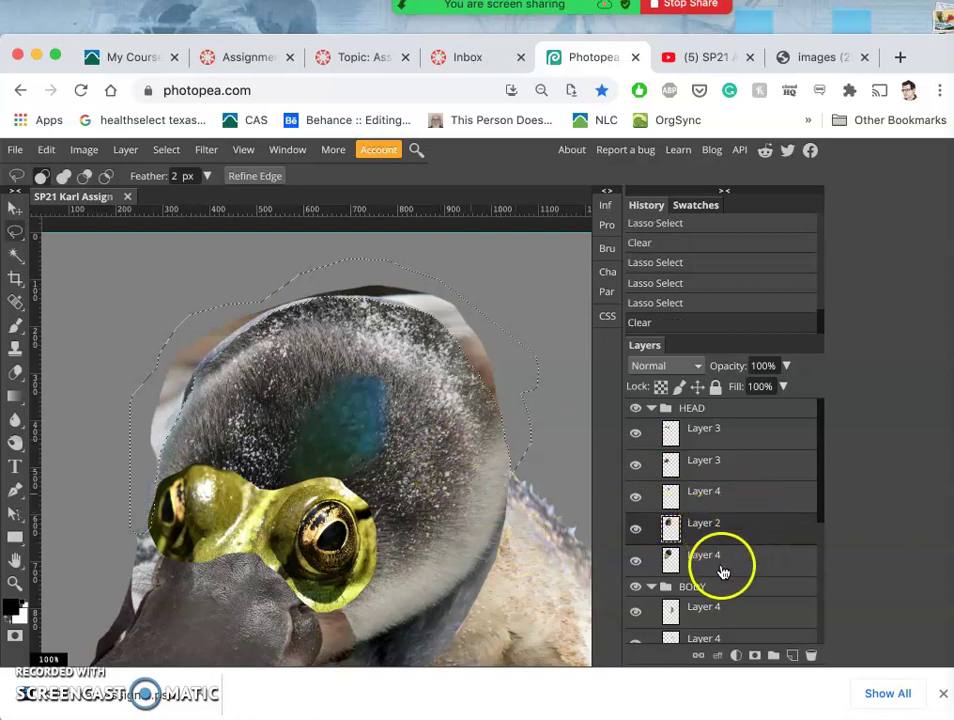
{"action": "left_click", "coordinate": [722, 568]}
{"action": "key", "text": "Delete"}
Step: Clear the same selected area from the upper Layer 4 and both Layer 3 layers in the HEAD group, and deselect
{"action": "mouse_move", "coordinate": [722, 570]}
{"action": "left_mouse_down"}
{"action": "mouse_move", "coordinate": [749, 547]}
{"action": "mouse_move", "coordinate": [718, 497]}
{"action": "left_mouse_up"}
{"action": "left_click", "coordinate": [720, 463]}
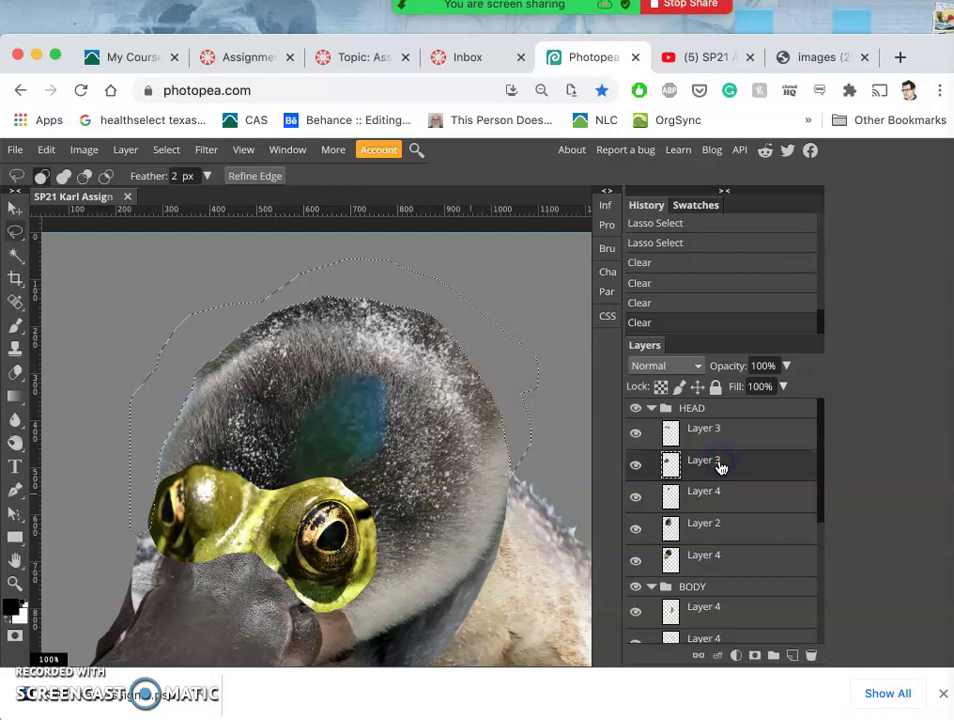
{"action": "left_click", "coordinate": [724, 440]}
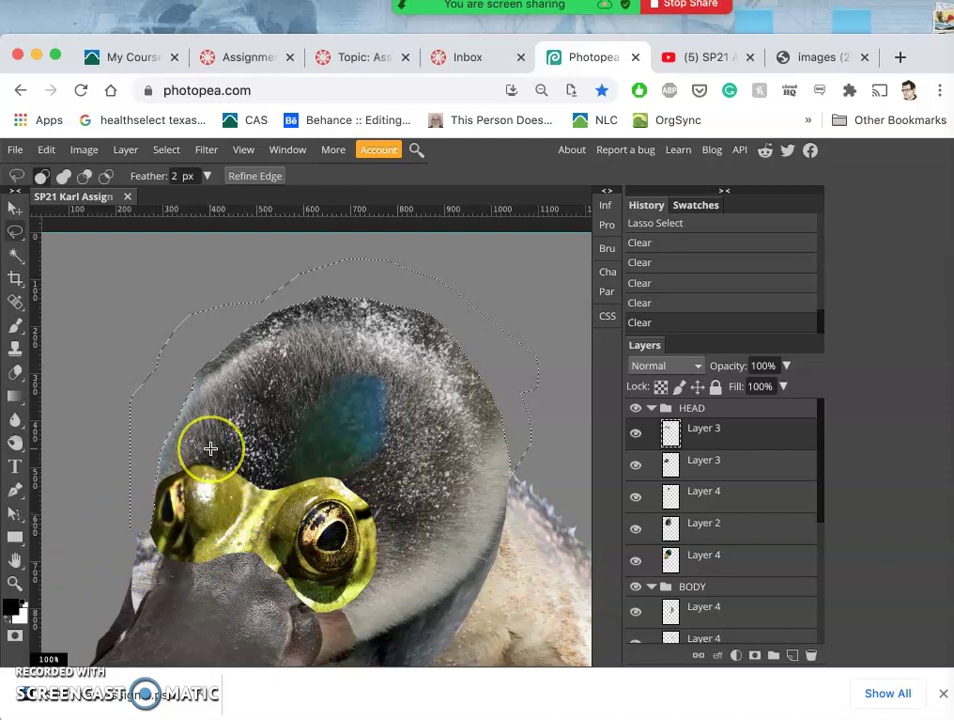
{"action": "left_click", "coordinate": [688, 555]}
{"action": "left_click", "coordinate": [701, 530]}
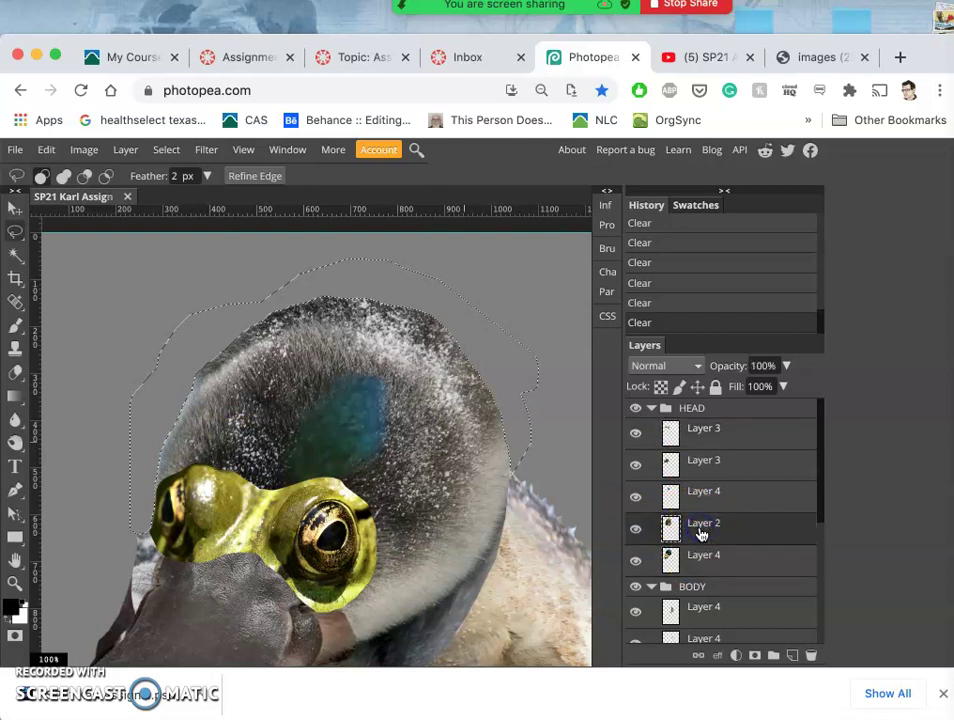
{"action": "key", "text": "super+d"}
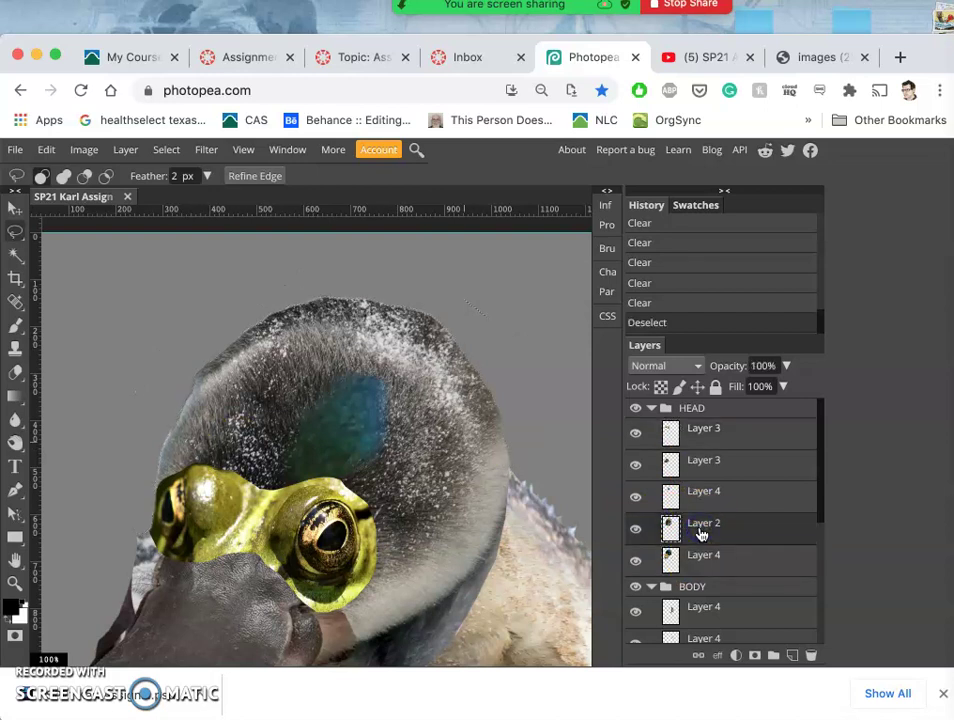
Step: Restore the head-edge selection, clear its area again from the Layer 4 below Layer 2, and deselect
{"action": "key", "text": "super+plus"}
{"action": "key", "text": "super+plus"}
{"action": "key", "text": "super+plus"}
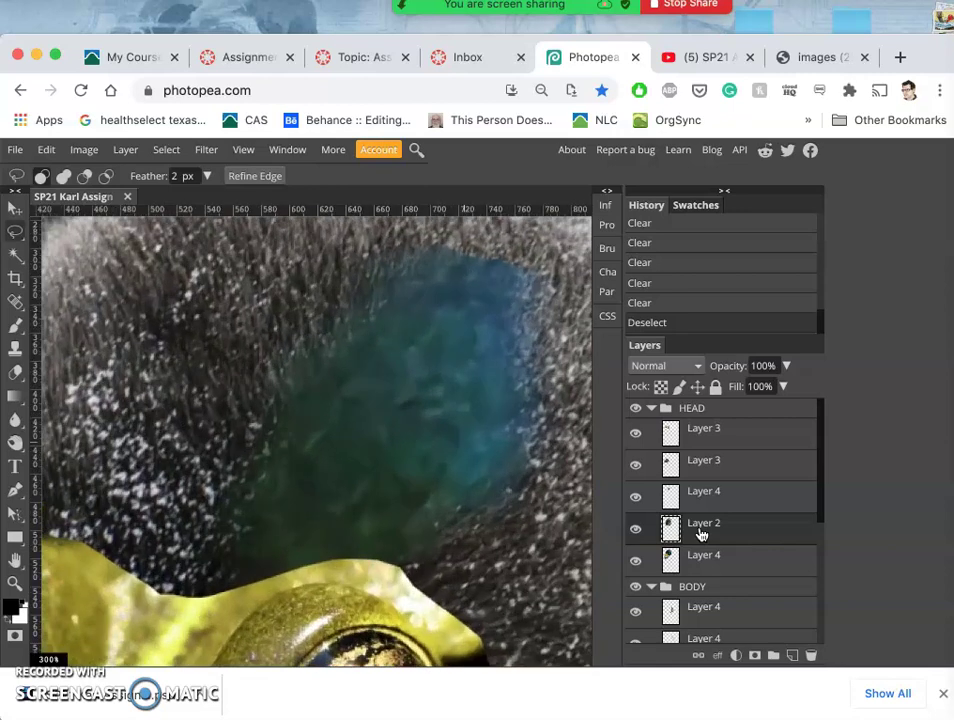
{"action": "scroll", "coordinate": [701, 535], "scroll_direction": "up", "scroll_amount": 1}
{"action": "scroll", "coordinate": [482, 387], "scroll_direction": "up", "scroll_amount": 3}
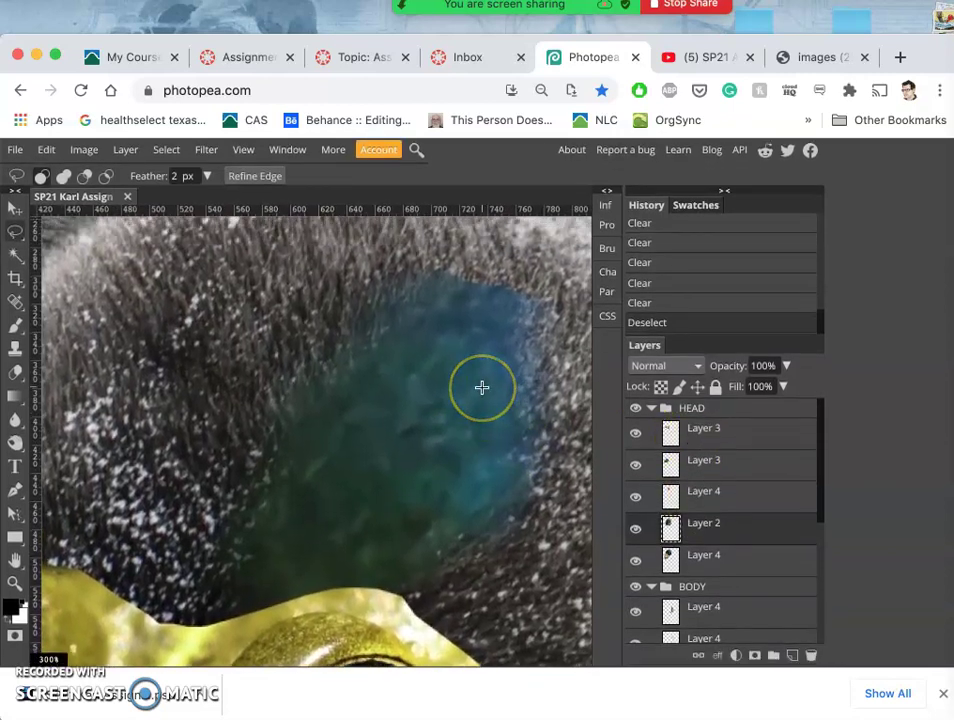
{"action": "scroll", "coordinate": [482, 387], "scroll_direction": "up", "scroll_amount": 5}
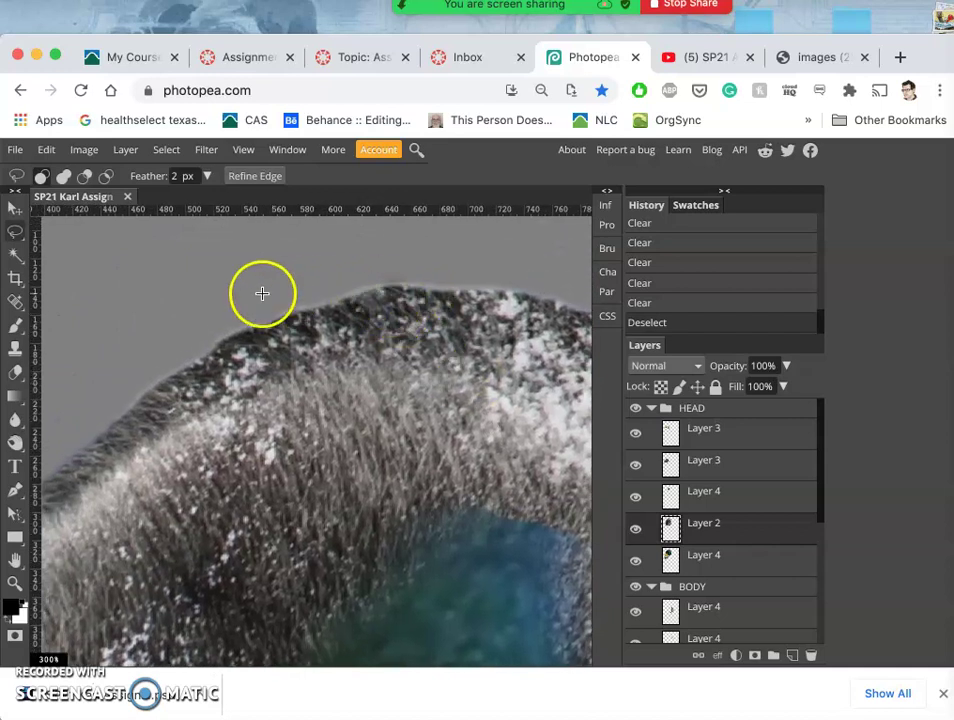
{"action": "key", "text": "super+z"}
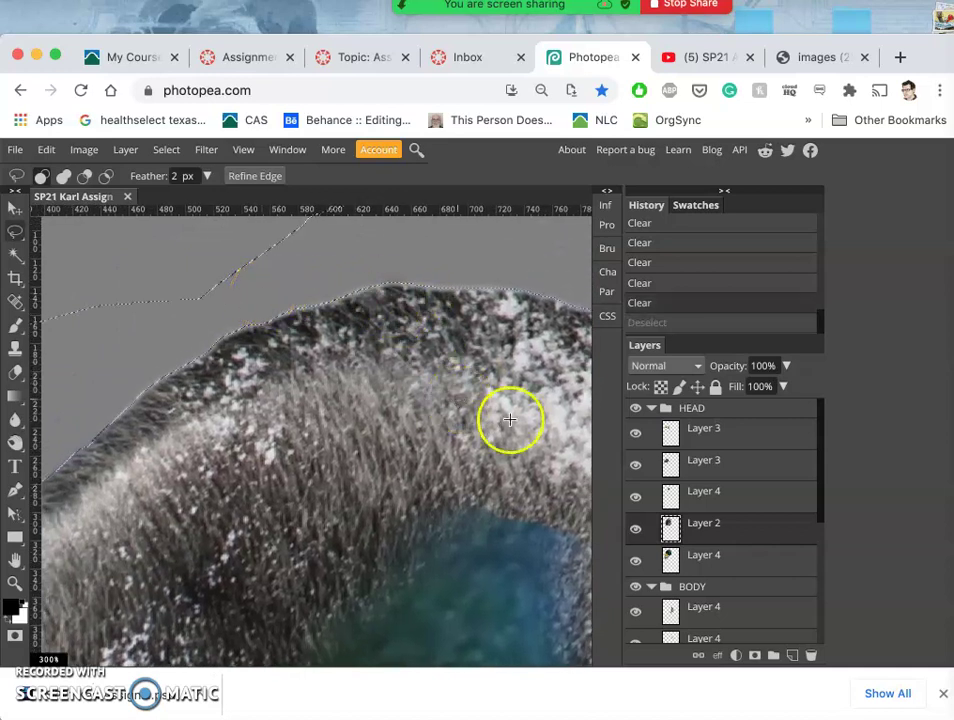
{"action": "left_click", "coordinate": [707, 566]}
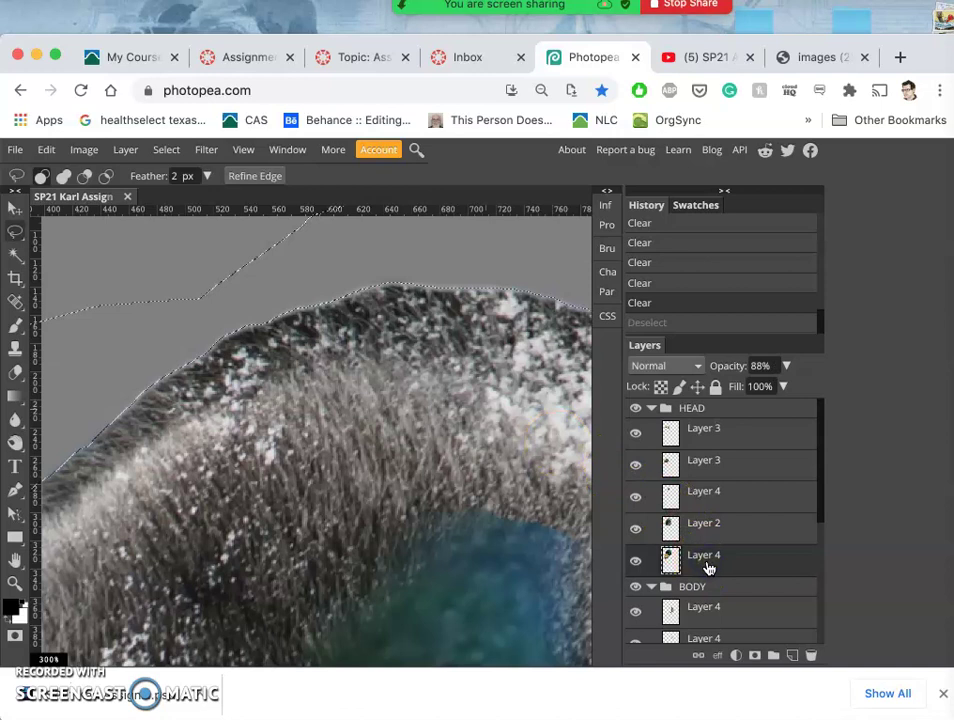
{"action": "key", "text": "Delete"}
{"action": "key", "text": "super+d"}
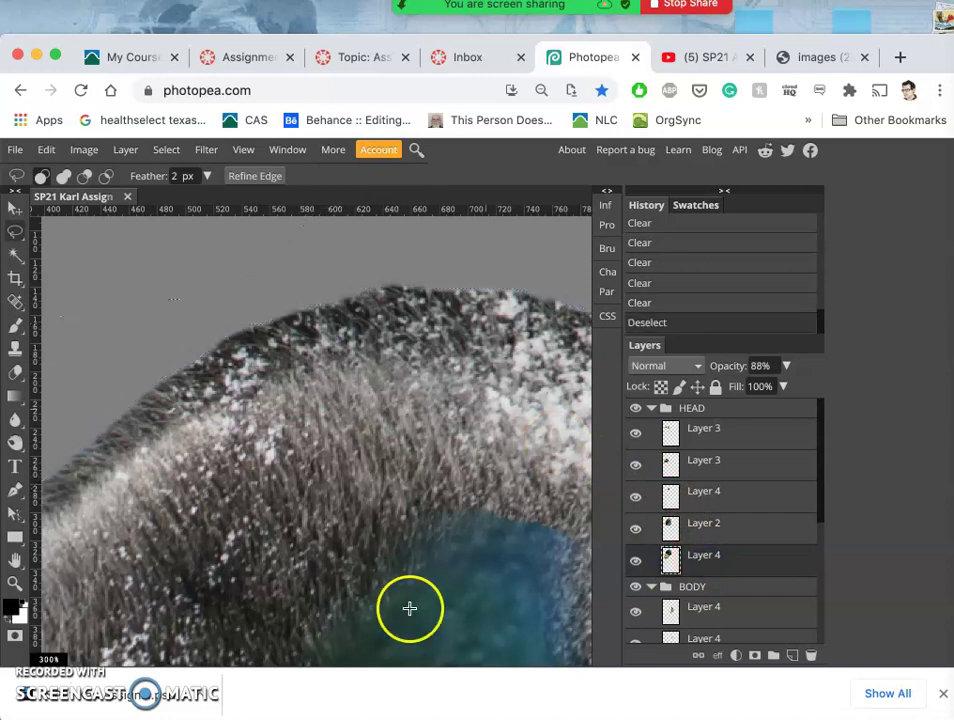
Step: Examine the head's outer edge from the crown down to the neck for remaining fringe
{"action": "scroll", "coordinate": [357, 558], "scroll_direction": "right", "scroll_amount": 6}
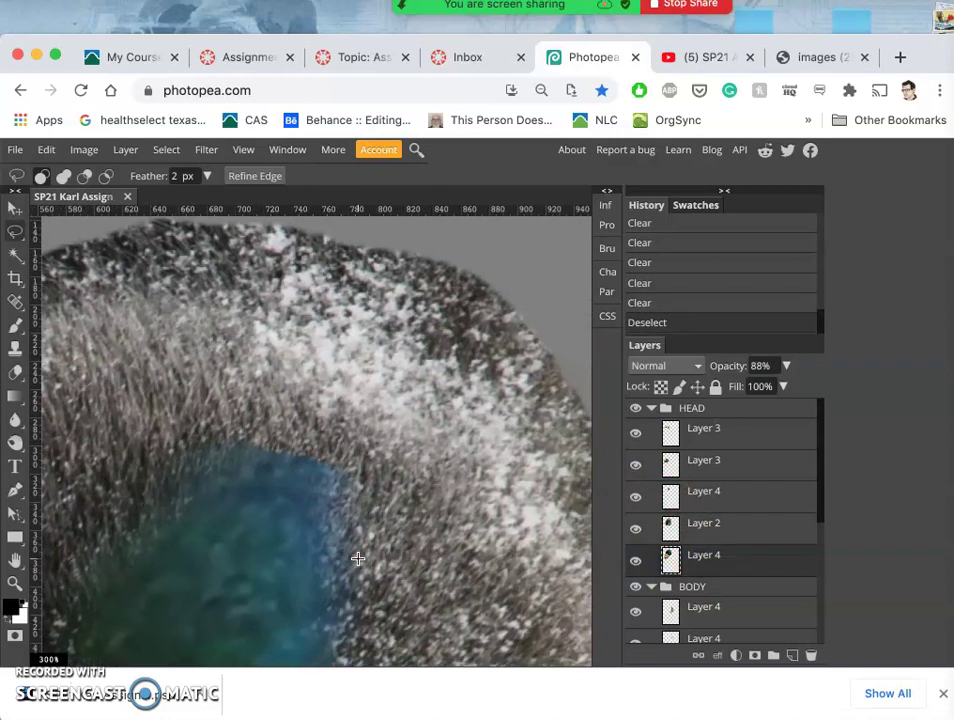
{"action": "scroll", "coordinate": [357, 558], "scroll_direction": "down", "scroll_amount": 5}
{"action": "scroll", "coordinate": [357, 558], "scroll_direction": "right", "scroll_amount": 3}
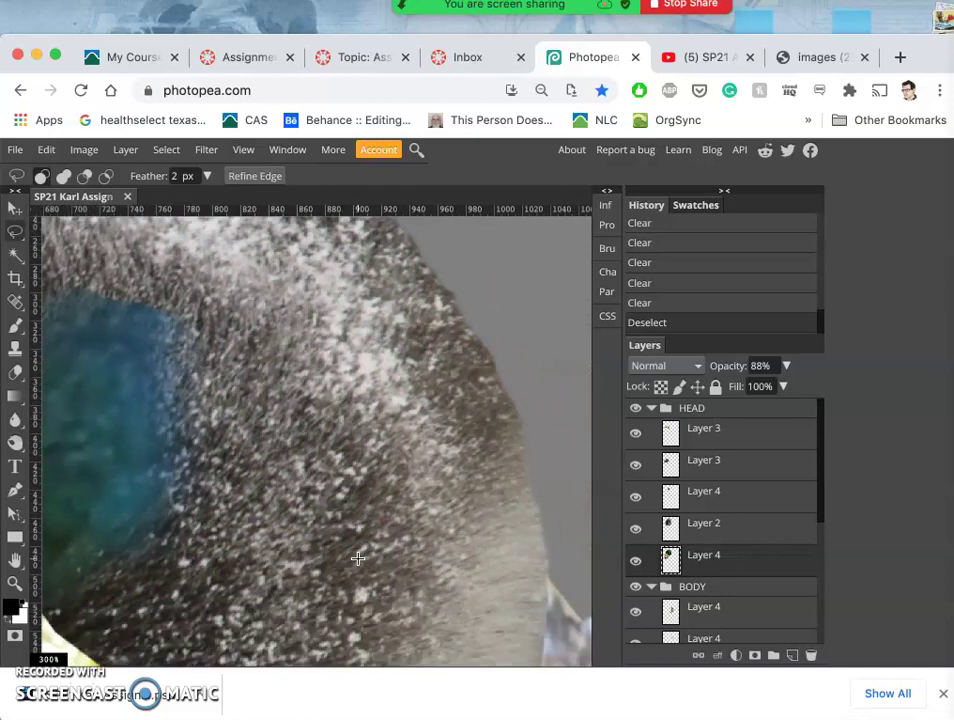
{"action": "scroll", "coordinate": [357, 558], "scroll_direction": "down", "scroll_amount": 5}
{"action": "scroll", "coordinate": [357, 558], "scroll_direction": "right", "scroll_amount": 2}
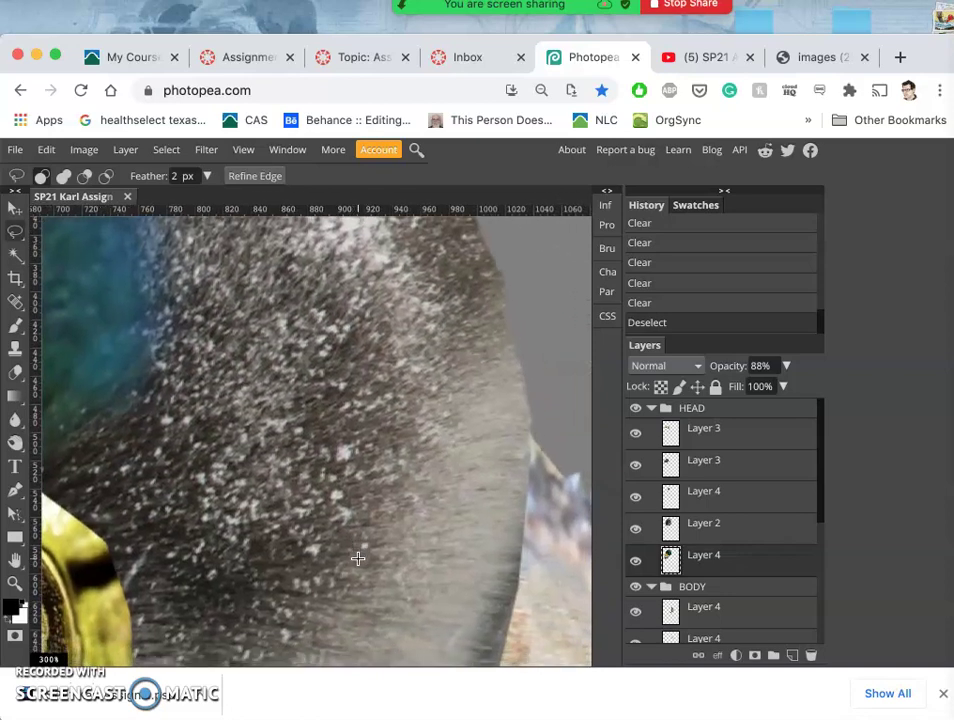
{"action": "scroll", "coordinate": [357, 558], "scroll_direction": "down", "scroll_amount": 6}
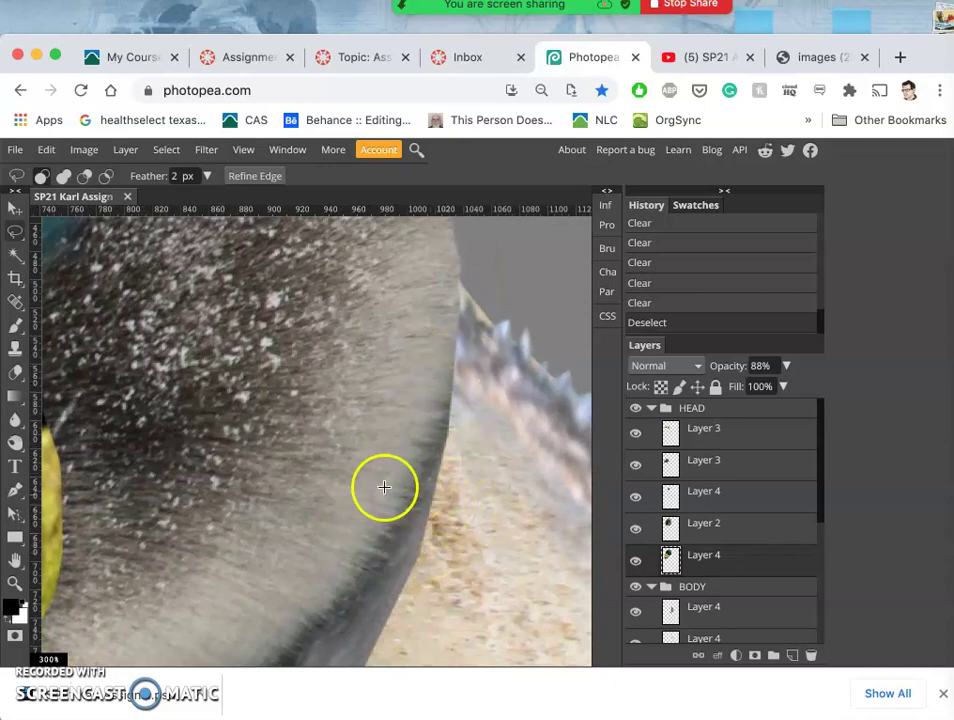
{"action": "scroll", "coordinate": [384, 487], "scroll_direction": "down", "scroll_amount": 5}
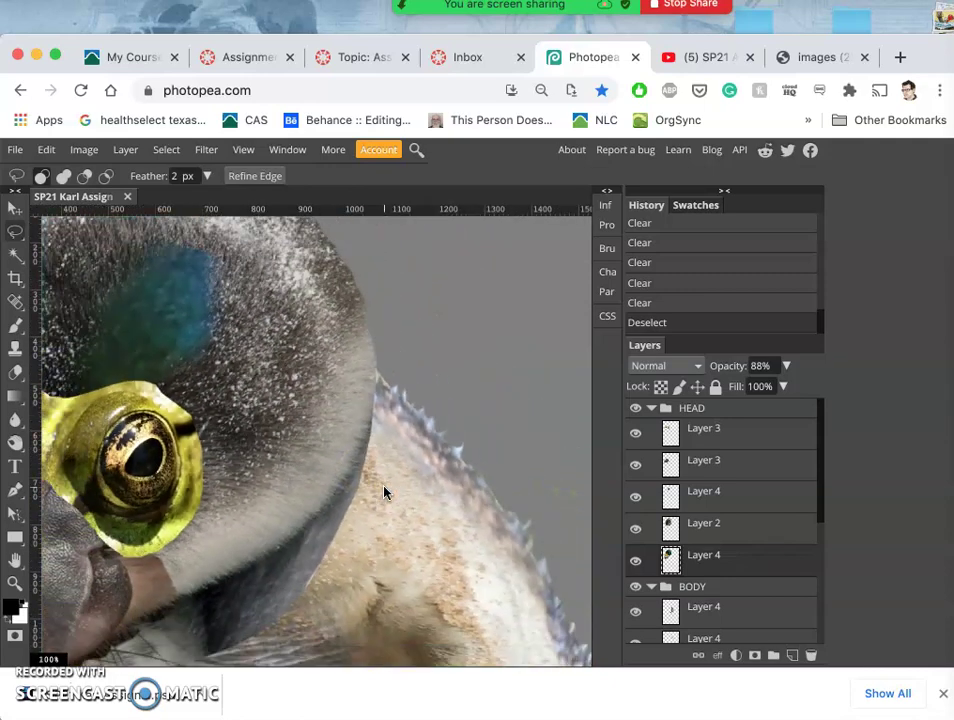
{"action": "scroll", "coordinate": [236, 424], "scroll_direction": "left", "scroll_amount": 3}
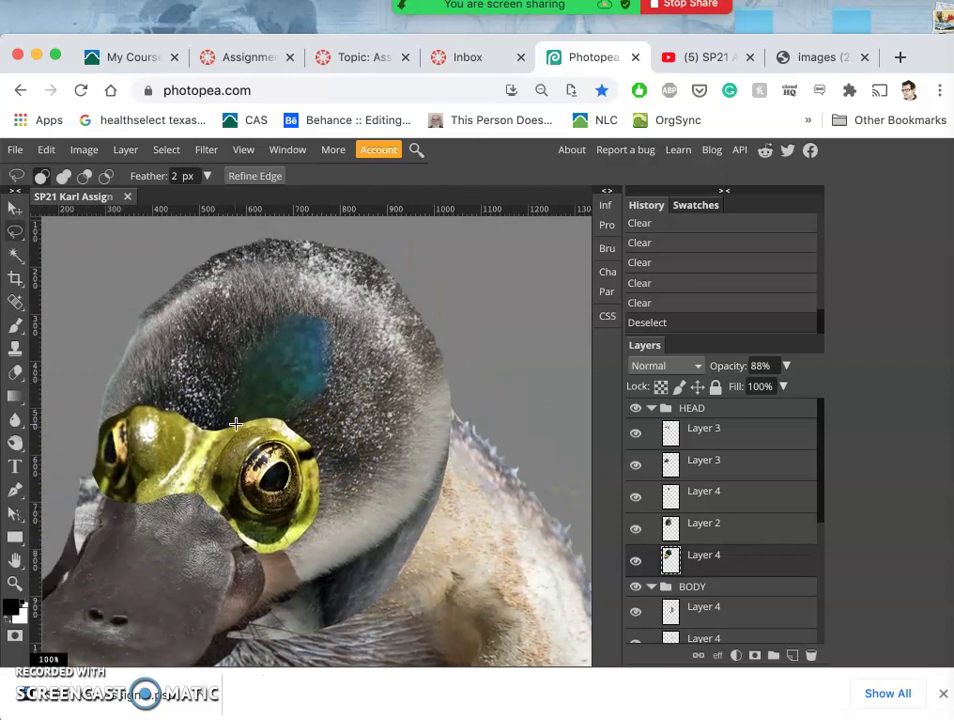
{"action": "scroll", "coordinate": [253, 368], "scroll_direction": "left", "scroll_amount": 2}
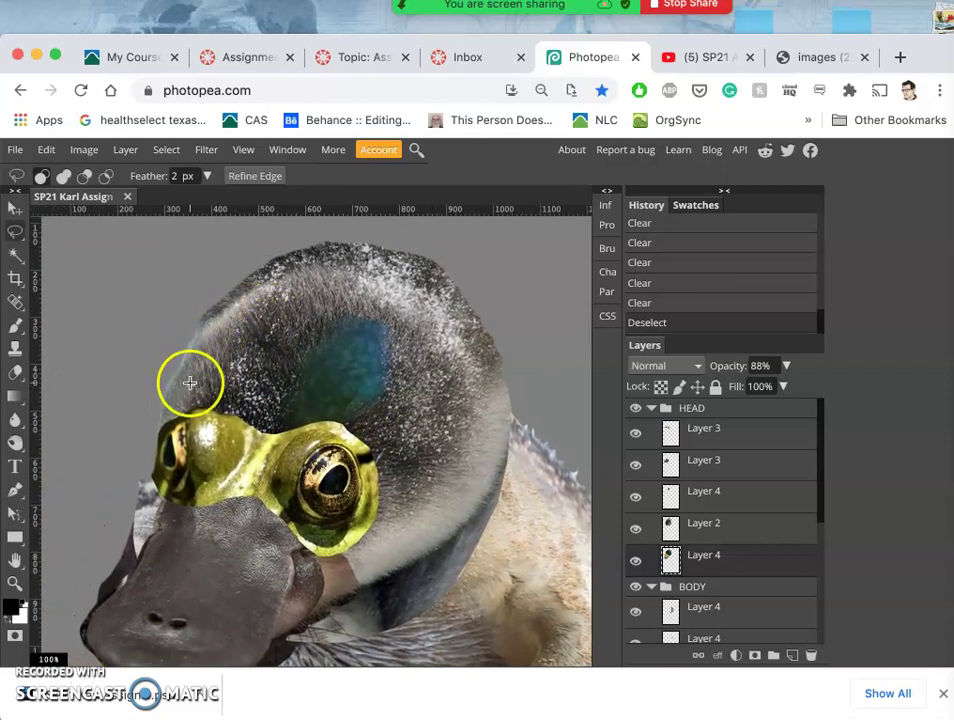
Step: Select Layer 2, check its visibility, and lasso the thin bluish fringe on the head's near side above the frog eye
{"action": "scroll", "coordinate": [190, 383], "scroll_direction": "up", "scroll_amount": 5}
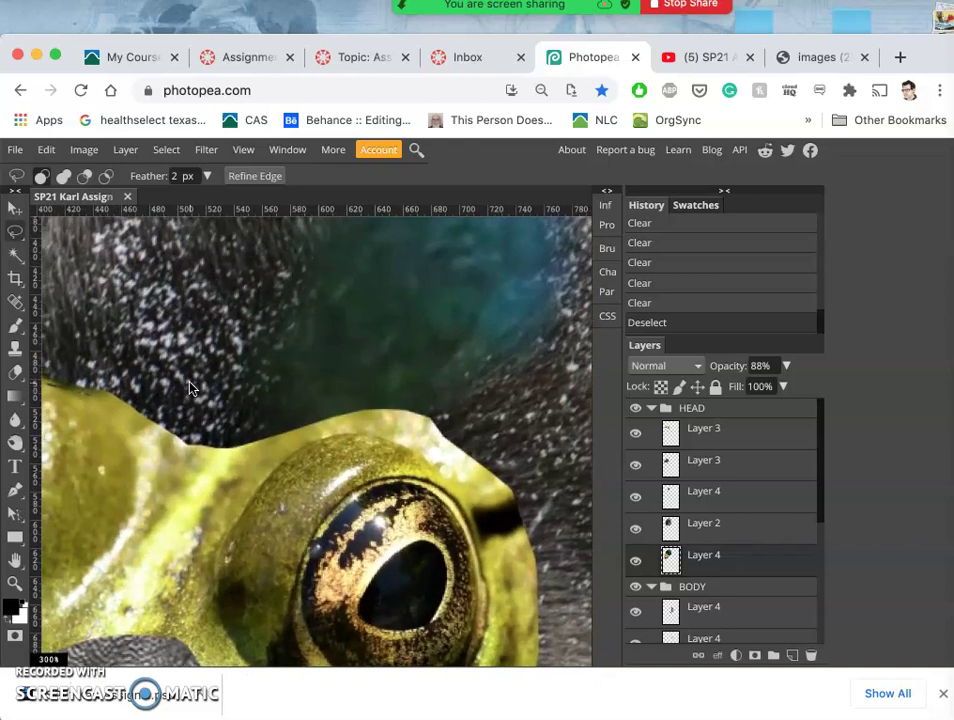
{"action": "scroll", "coordinate": [192, 388], "scroll_direction": "left", "scroll_amount": 6}
{"action": "scroll", "coordinate": [192, 388], "scroll_direction": "up", "scroll_amount": 4}
{"action": "left_click", "coordinate": [131, 337]}
{"action": "left_click", "coordinate": [15, 231]}
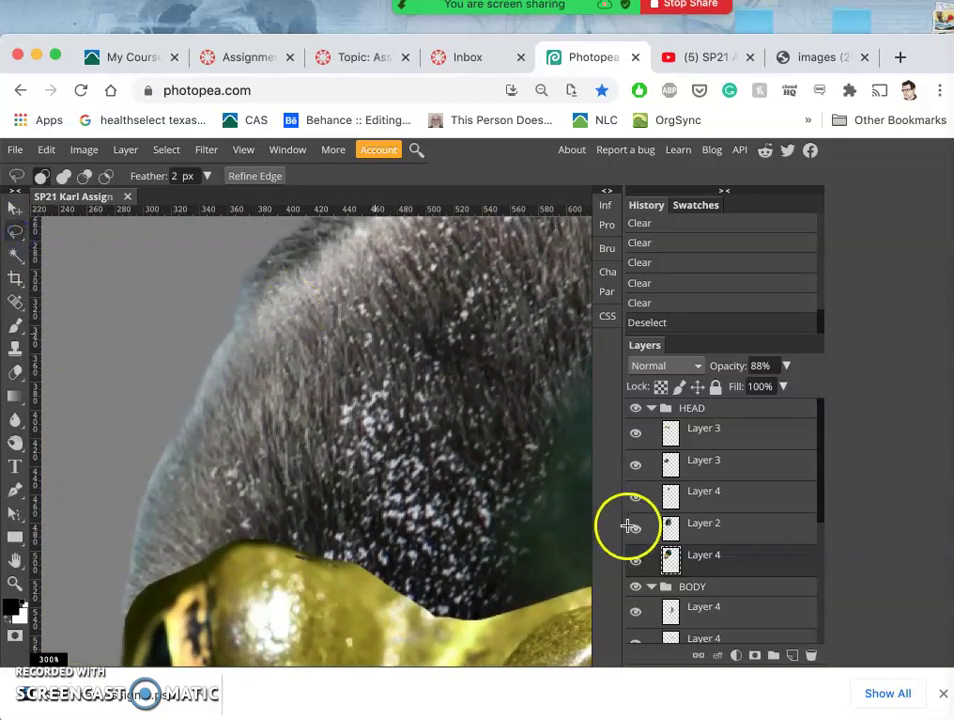
{"action": "left_click", "coordinate": [701, 538]}
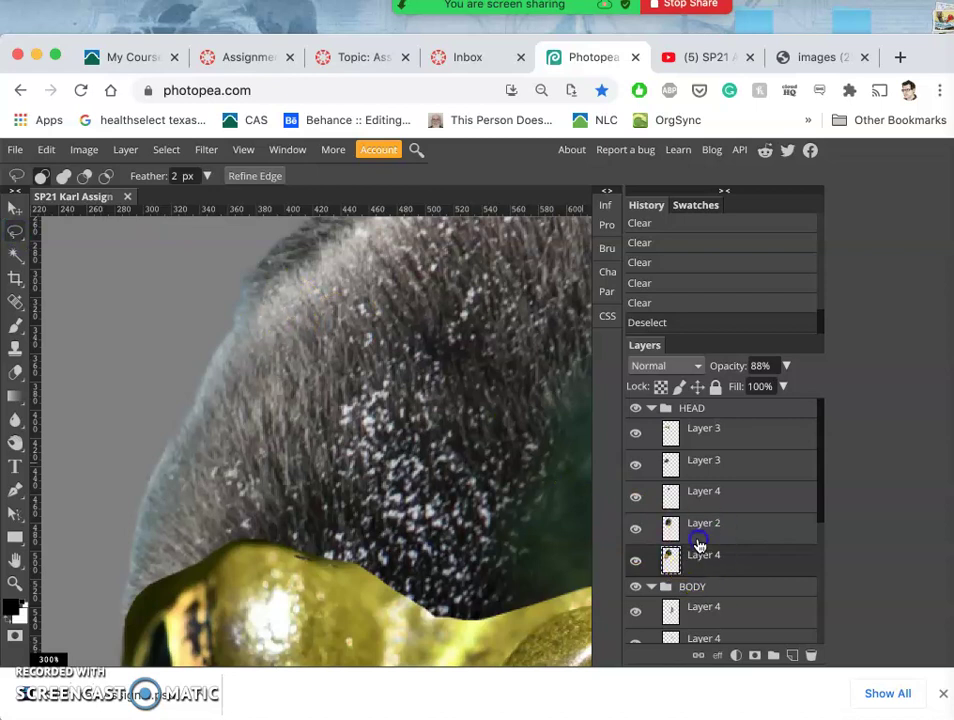
{"action": "left_click", "coordinate": [634, 530]}
{"action": "left_click", "coordinate": [634, 532]}
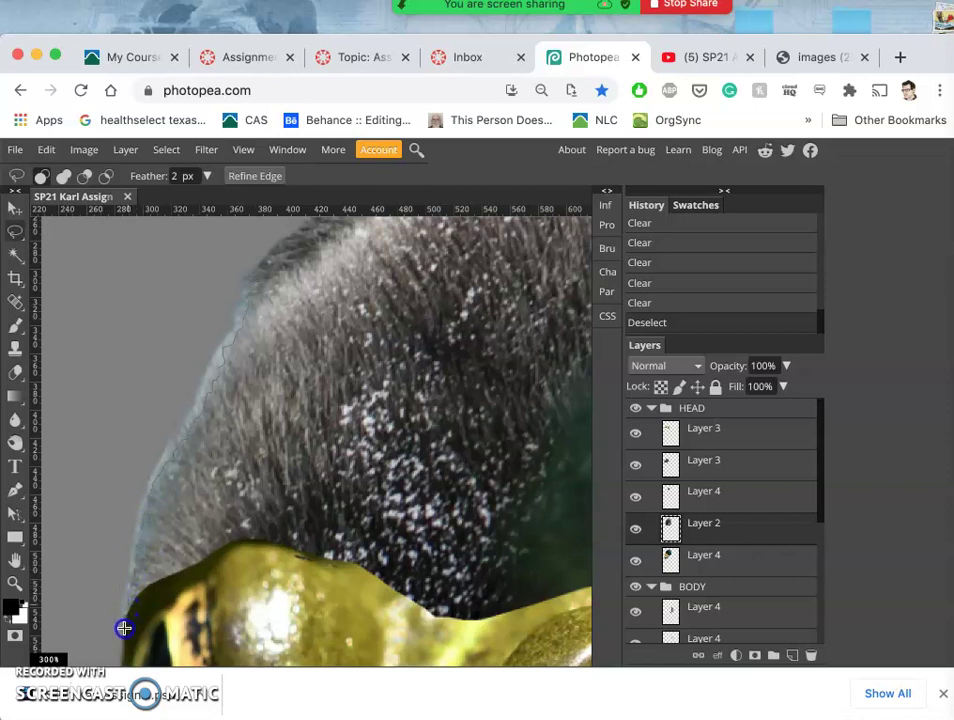
{"action": "mouse_move", "coordinate": [125, 629]}
{"action": "left_mouse_down"}
{"action": "mouse_move", "coordinate": [83, 578]}
{"action": "mouse_move", "coordinate": [89, 395]}
{"action": "mouse_move", "coordinate": [138, 302]}
{"action": "mouse_move", "coordinate": [157, 290]}
{"action": "mouse_move", "coordinate": [160, 259]}
{"action": "mouse_move", "coordinate": [180, 246]}
{"action": "mouse_move", "coordinate": [270, 251]}
{"action": "left_mouse_up"}
{"action": "left_click_drag", "start_coordinate": [254, 293], "coordinate": [200, 341]}
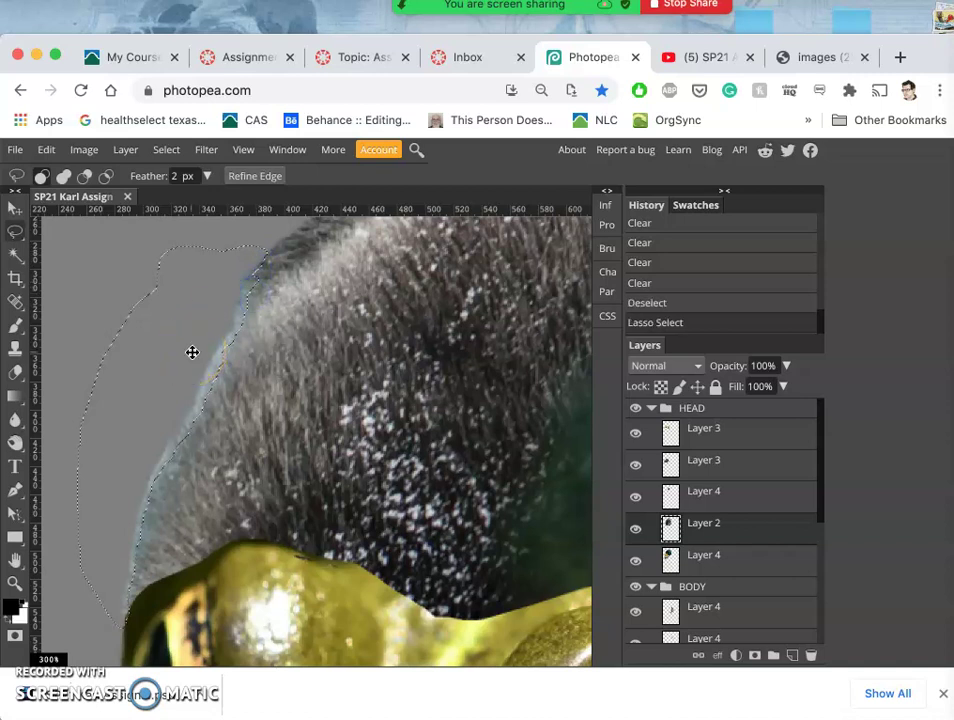
Step: Clear the selected bluish fringe from Layer 2 and the Layer 4 beneath it, and deselect
{"action": "key", "text": "Delete"}
{"action": "key", "text": "Delete"}
{"action": "key", "text": "Delete"}
{"action": "left_click", "coordinate": [703, 571]}
{"action": "key", "text": "Delete"}
{"action": "key", "text": "Delete"}
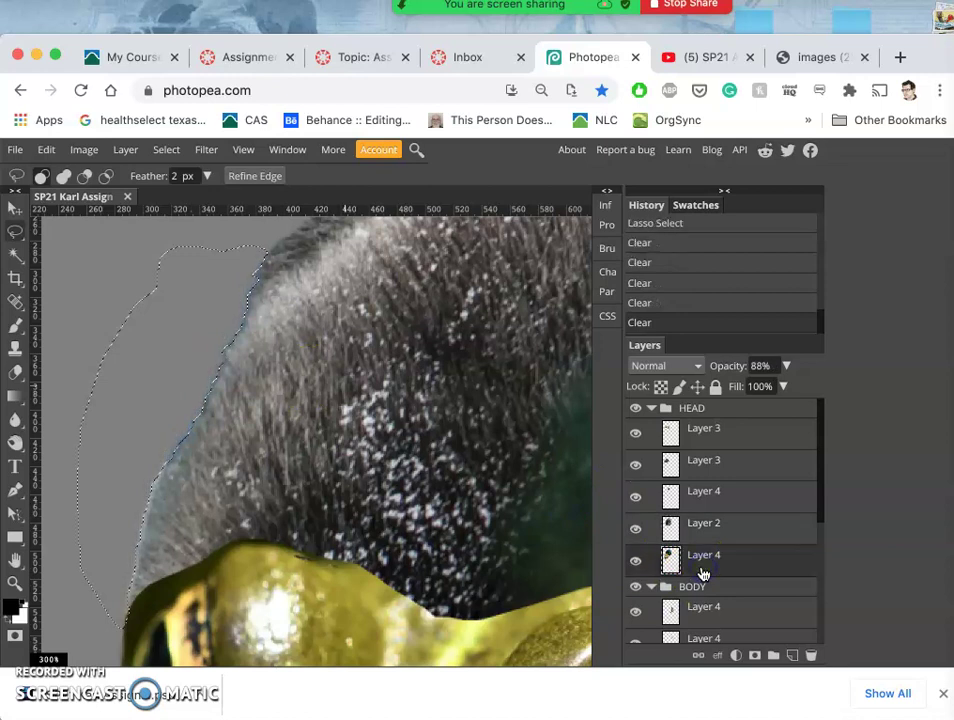
{"action": "key", "text": "ctrl+d"}
{"action": "scroll", "coordinate": [378, 455], "scroll_direction": "down", "scroll_amount": 5}
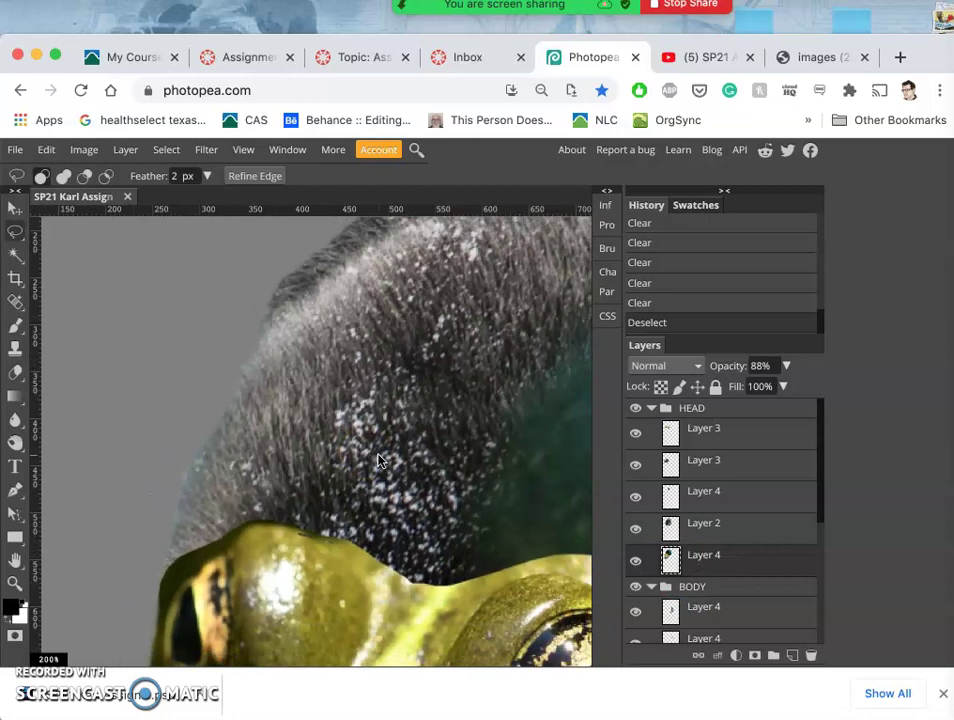
{"action": "scroll", "coordinate": [378, 460], "scroll_direction": "down", "scroll_amount": 5}
{"action": "scroll", "coordinate": [378, 460], "scroll_direction": "up", "scroll_amount": 4}
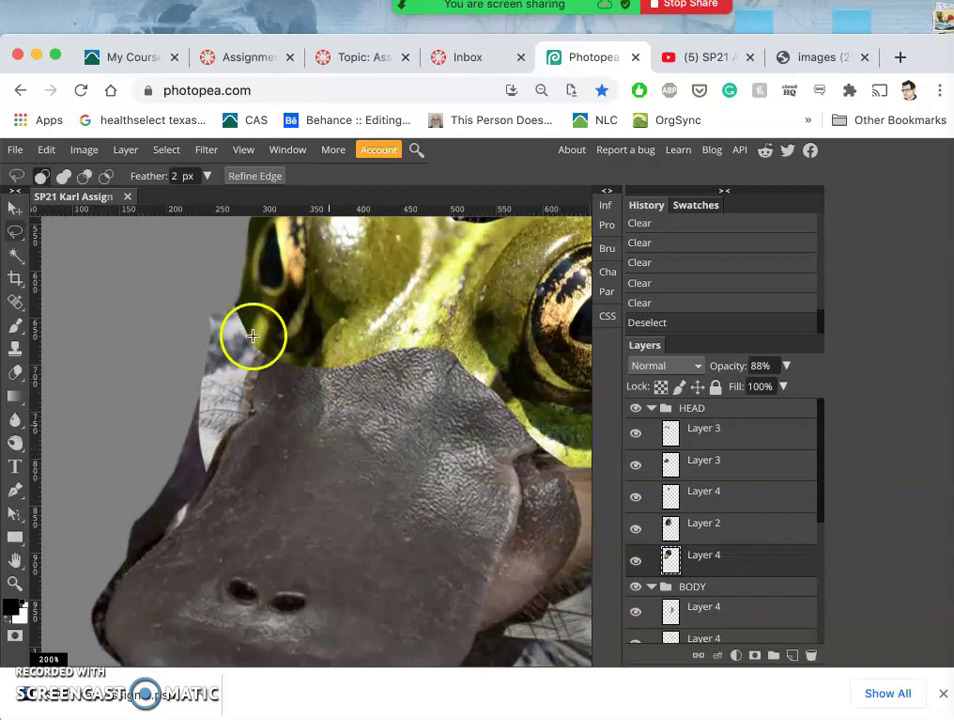
{"action": "left_click", "coordinate": [709, 526]}
{"action": "left_click_drag", "start_coordinate": [242, 254], "coordinate": [242, 258]}
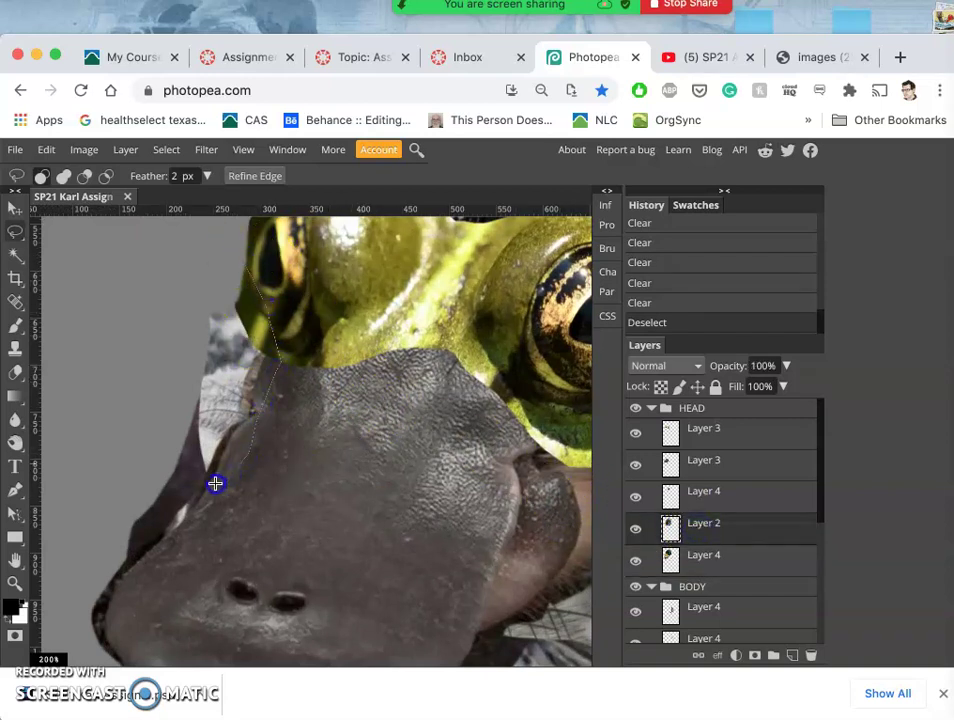
{"action": "left_click_drag", "start_coordinate": [215, 481], "coordinate": [213, 479]}
{"action": "left_click", "coordinate": [202, 400]}
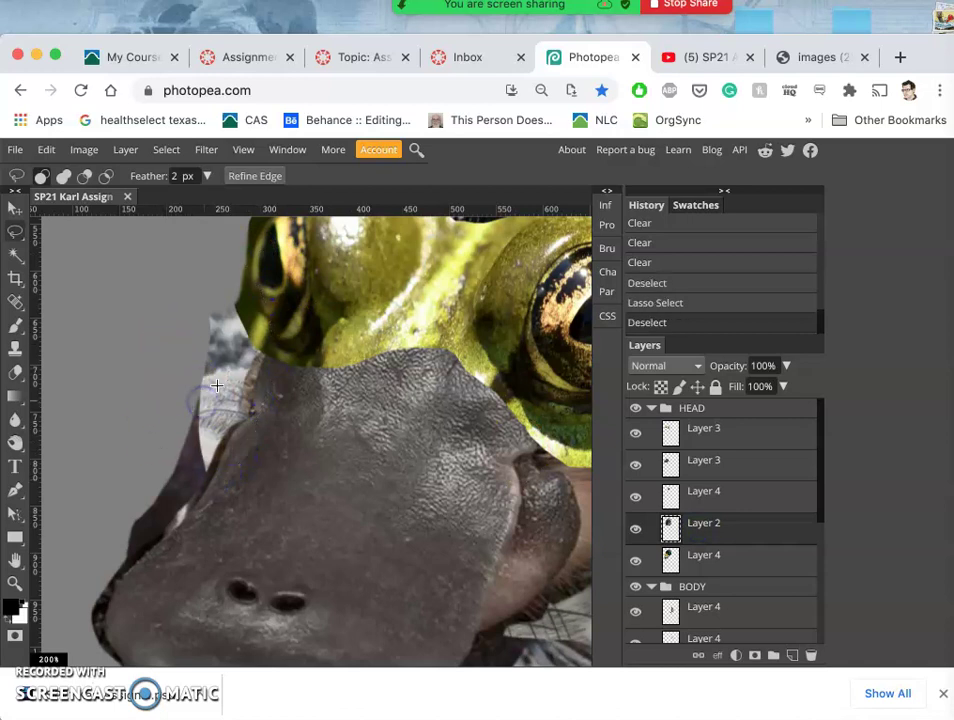
Step: Check around the bill, mouth and chest feathers for leftover background
{"action": "scroll", "coordinate": [498, 411], "scroll_direction": "right", "scroll_amount": 5}
{"action": "scroll", "coordinate": [498, 411], "scroll_direction": "down", "scroll_amount": 3}
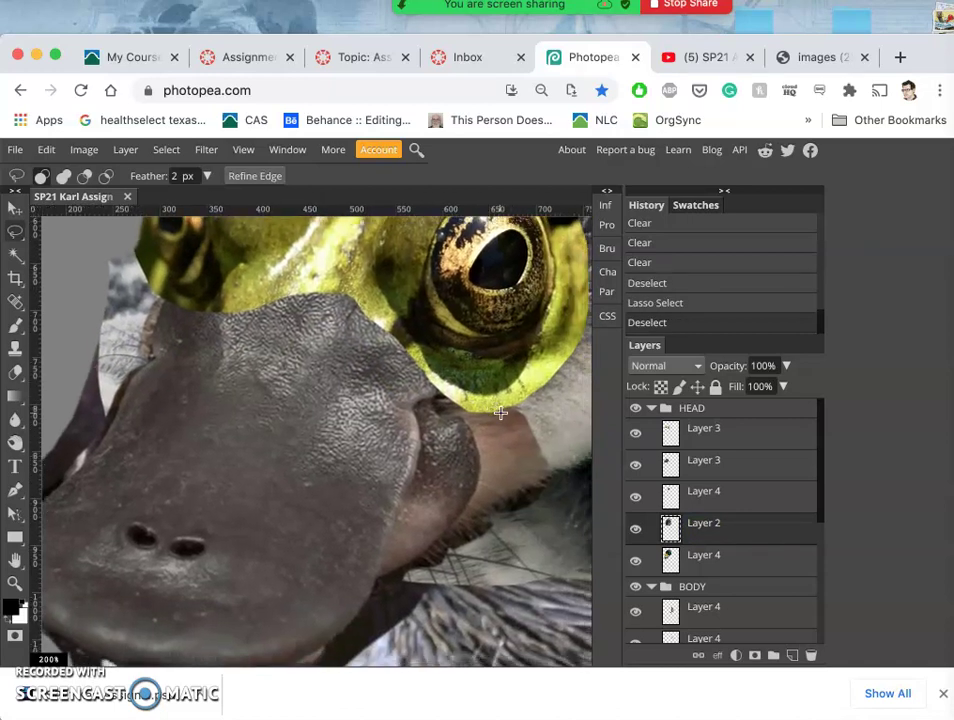
{"action": "scroll", "coordinate": [500, 412], "scroll_direction": "down", "scroll_amount": 5}
{"action": "scroll", "coordinate": [500, 412], "scroll_direction": "right", "scroll_amount": 2}
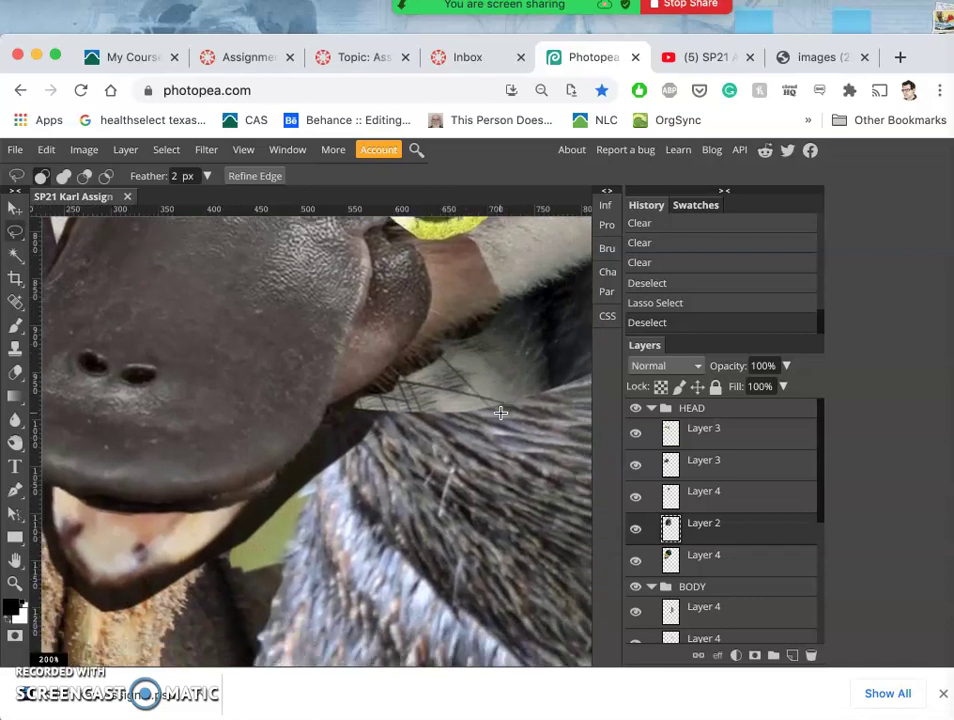
{"action": "scroll", "coordinate": [500, 412], "scroll_direction": "left", "scroll_amount": 5}
{"action": "scroll", "coordinate": [500, 412], "scroll_direction": "down", "scroll_amount": 2}
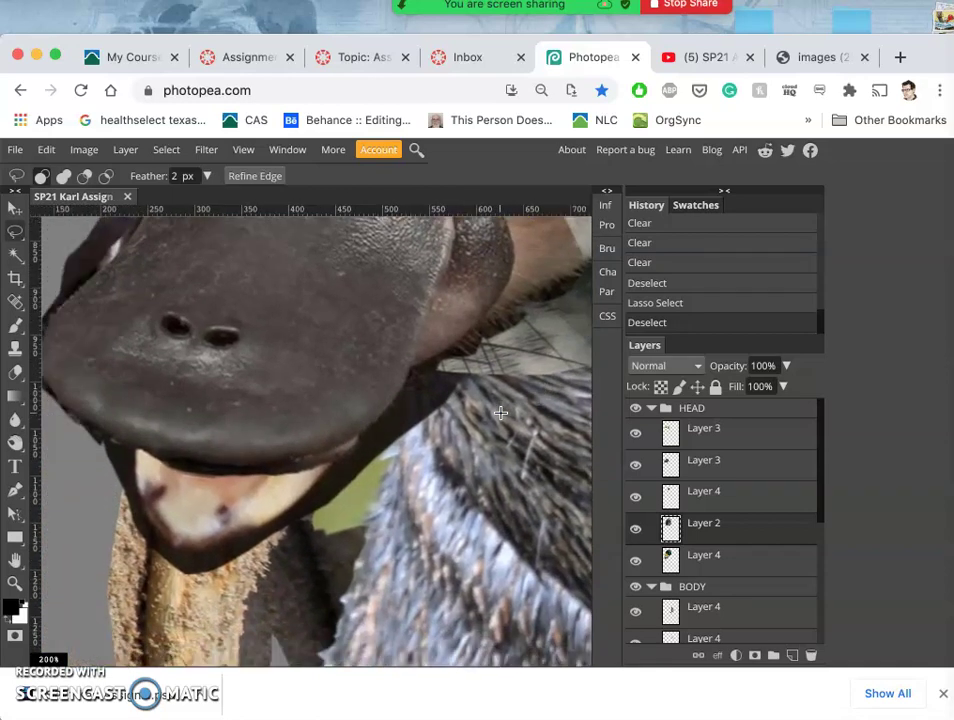
Step: Toggle the visibility of the lower Layer 4 and Layer 2 in the HEAD group to check which parts they hold
{"action": "scroll", "coordinate": [500, 412], "scroll_direction": "down", "scroll_amount": 5}
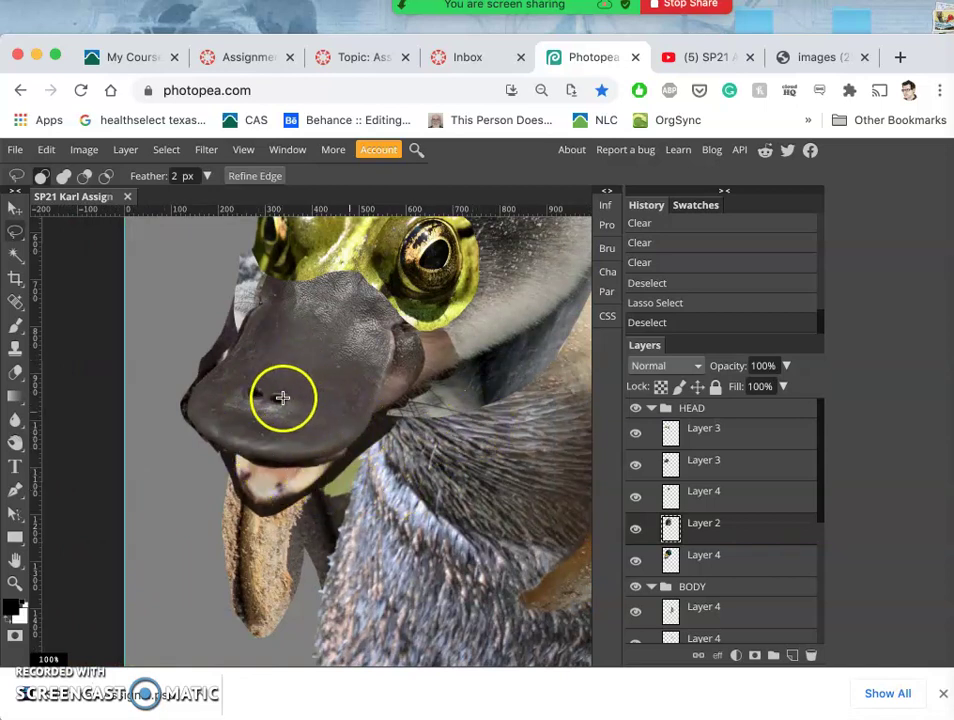
{"action": "left_click", "coordinate": [635, 561]}
{"action": "left_click", "coordinate": [635, 561]}
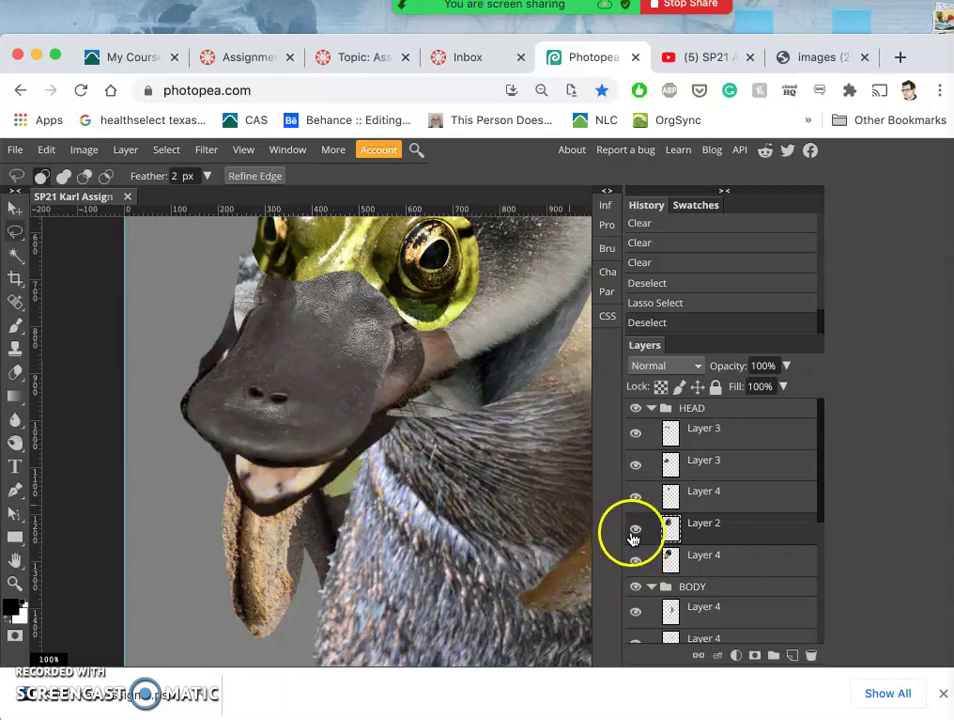
{"action": "left_click", "coordinate": [635, 530]}
{"action": "left_click", "coordinate": [635, 530]}
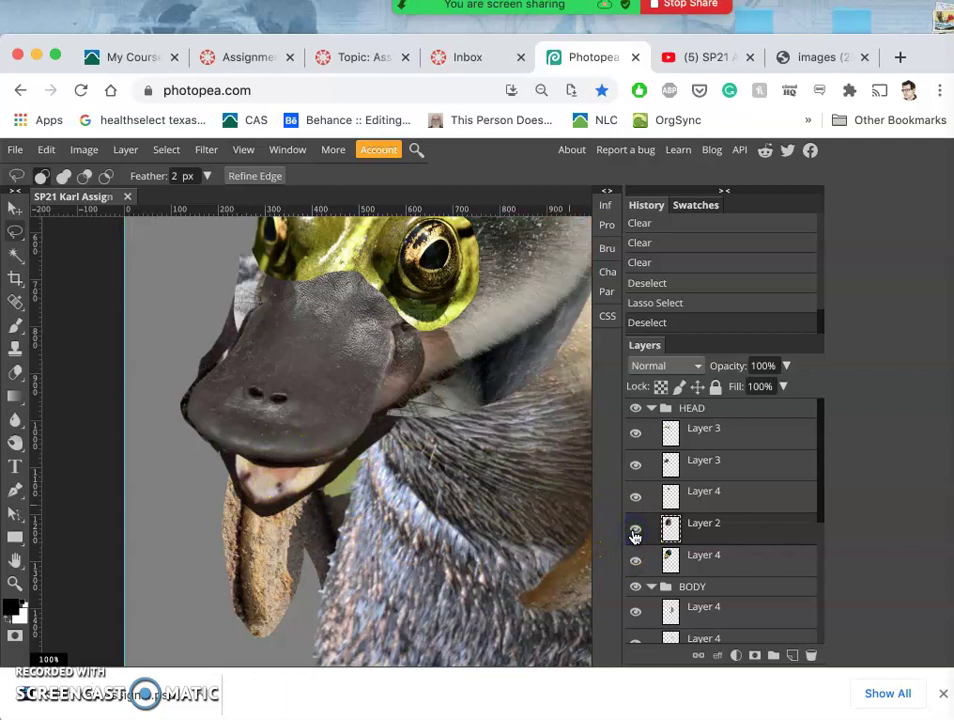
{"action": "left_click", "coordinate": [635, 530]}
{"action": "left_click", "coordinate": [635, 530]}
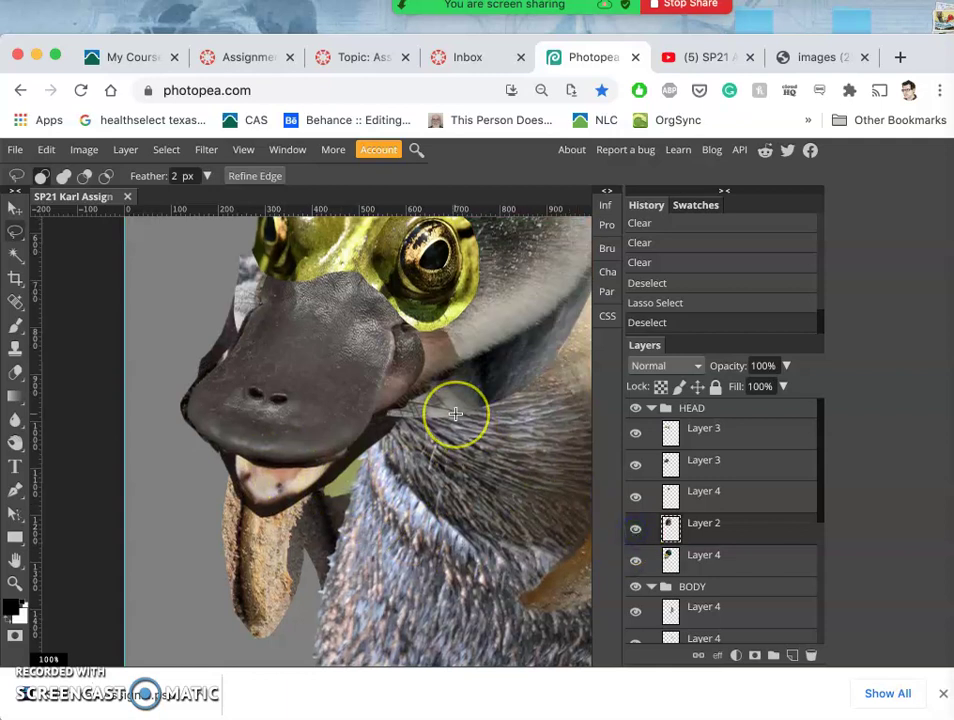
Step: Try to lasso and clear the white feather patch between the frog eye and the bill on Layer 2, and undo it
{"action": "scroll", "coordinate": [455, 413], "scroll_direction": "up", "scroll_amount": 3}
{"action": "scroll", "coordinate": [455, 414], "scroll_direction": "up", "scroll_amount": 1}
{"action": "left_click", "coordinate": [694, 531]}
{"action": "left_click", "coordinate": [270, 334]}
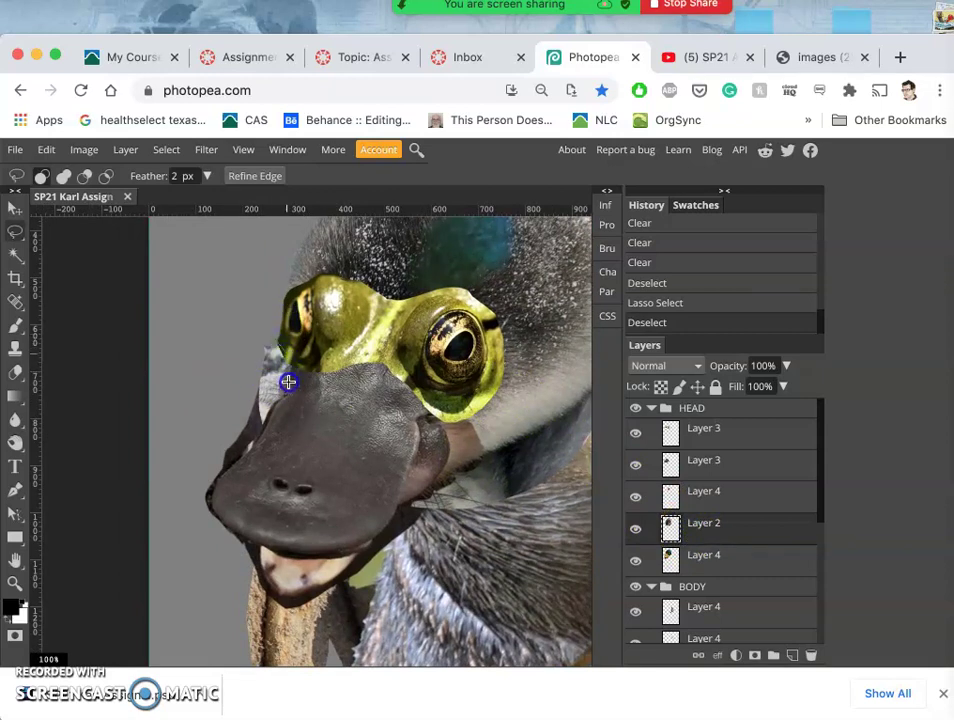
{"action": "left_click_drag", "start_coordinate": [234, 393], "coordinate": [241, 319]}
{"action": "key", "text": "Delete"}
{"action": "key", "text": "Delete"}
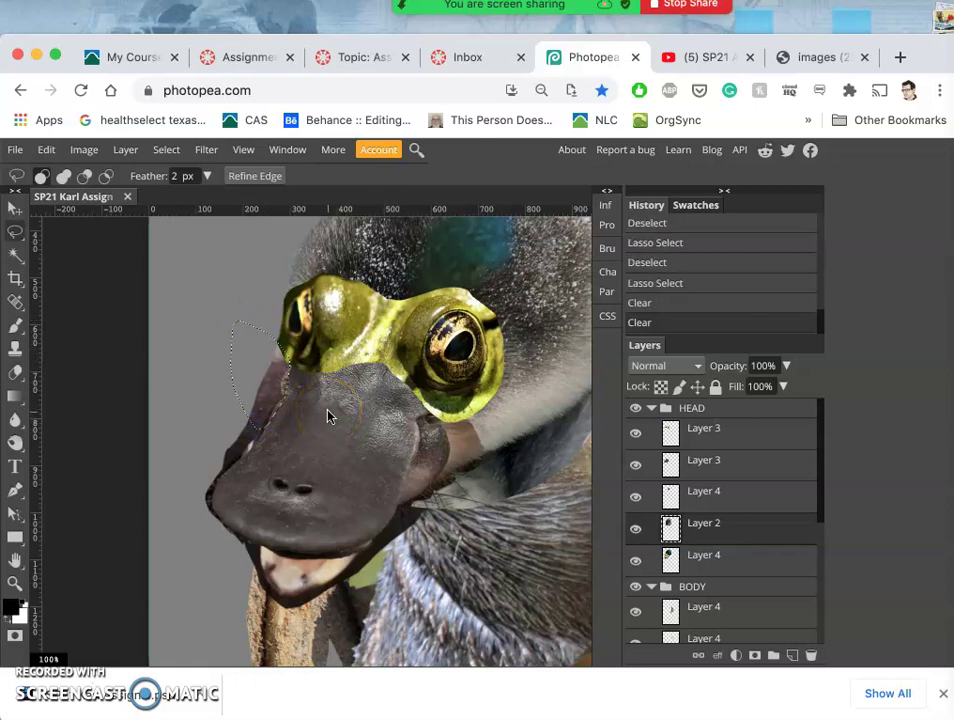
{"action": "key", "text": "ctrl+z"}
{"action": "key", "text": "ctrl+z"}
{"action": "key", "text": "ctrl+z"}
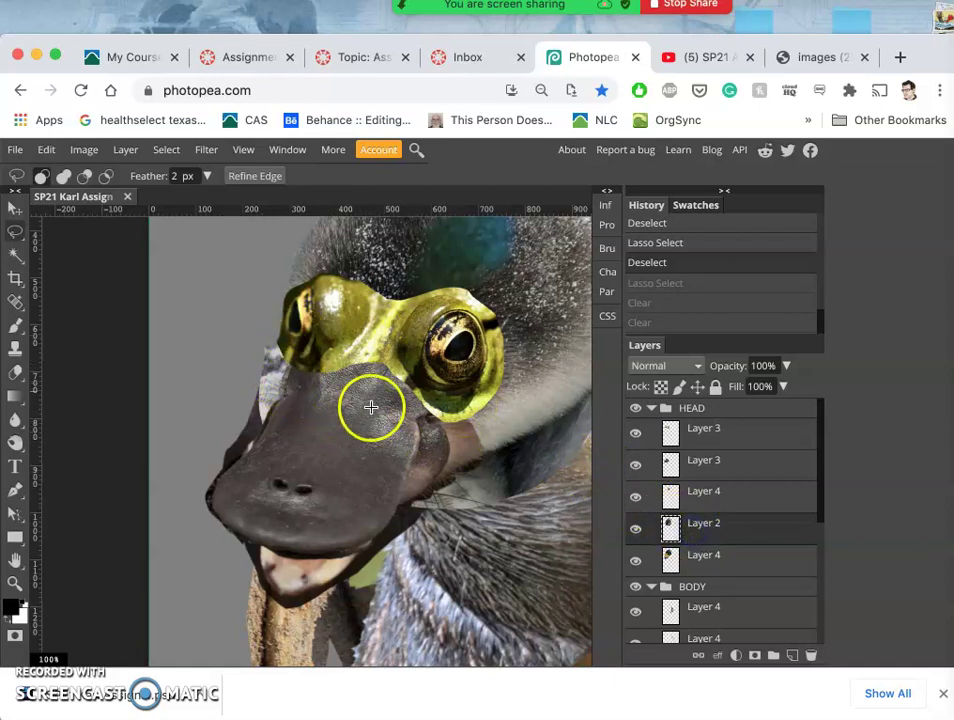
Step: Toggle the visibility of the upper Layer 4 and both Layer 3 layers in the HEAD group to check which parts they hold
{"action": "left_click", "coordinate": [636, 499]}
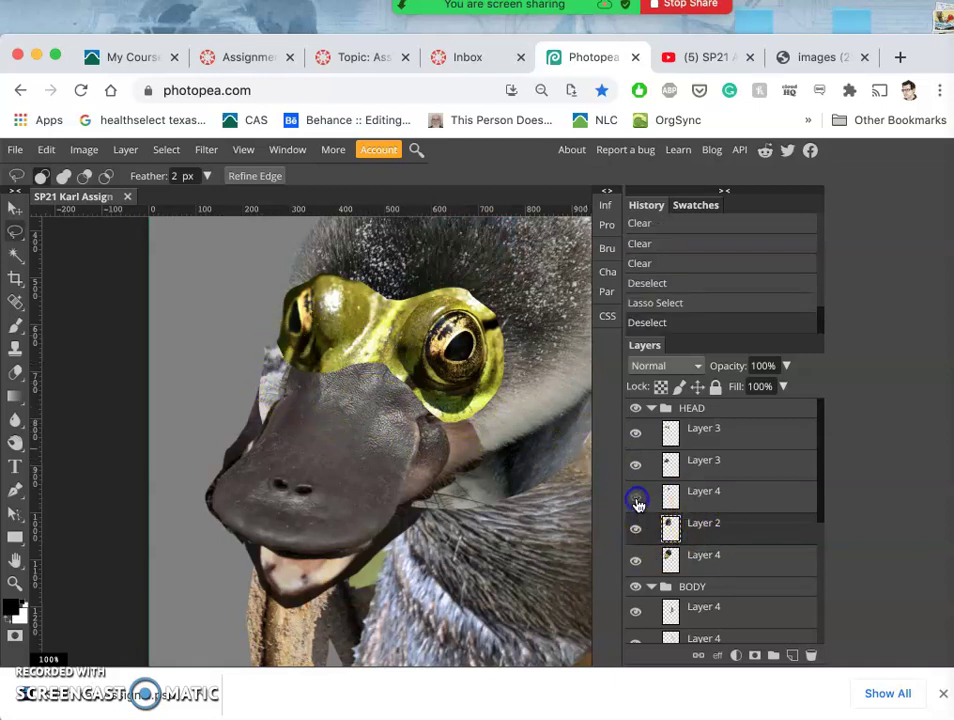
{"action": "left_click", "coordinate": [636, 499]}
{"action": "left_click", "coordinate": [634, 467]}
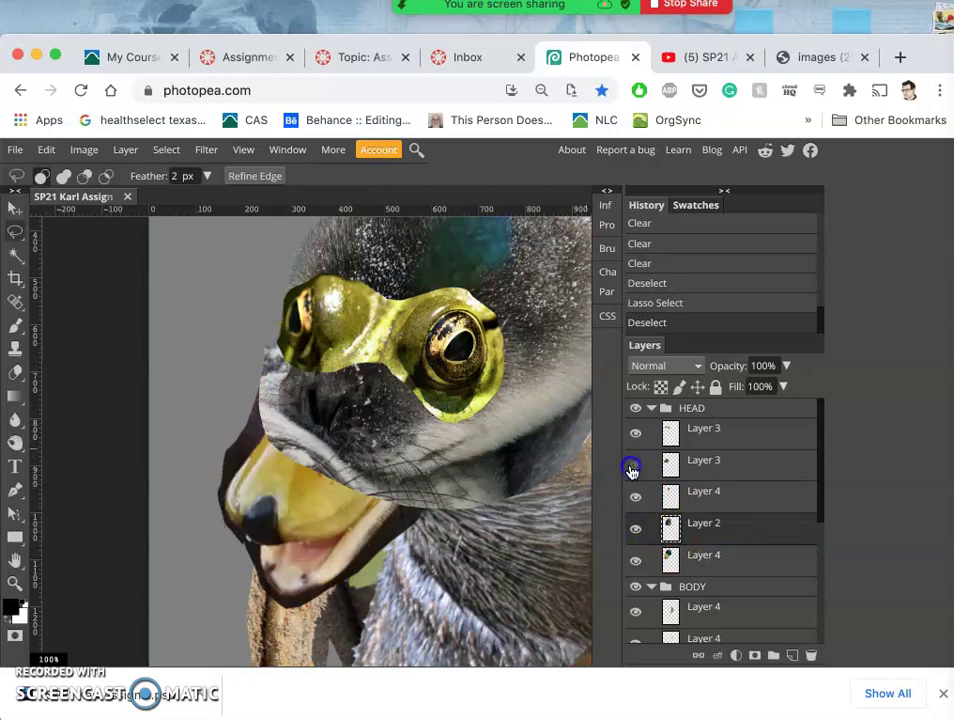
{"action": "left_click", "coordinate": [634, 467]}
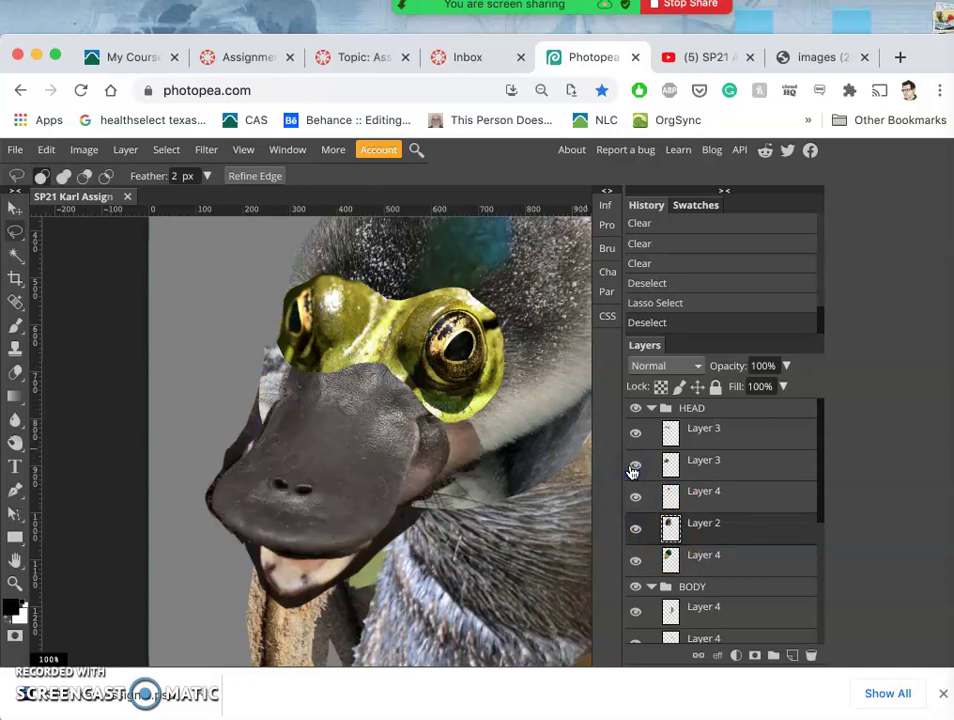
{"action": "left_click", "coordinate": [634, 432]}
{"action": "left_click", "coordinate": [634, 432]}
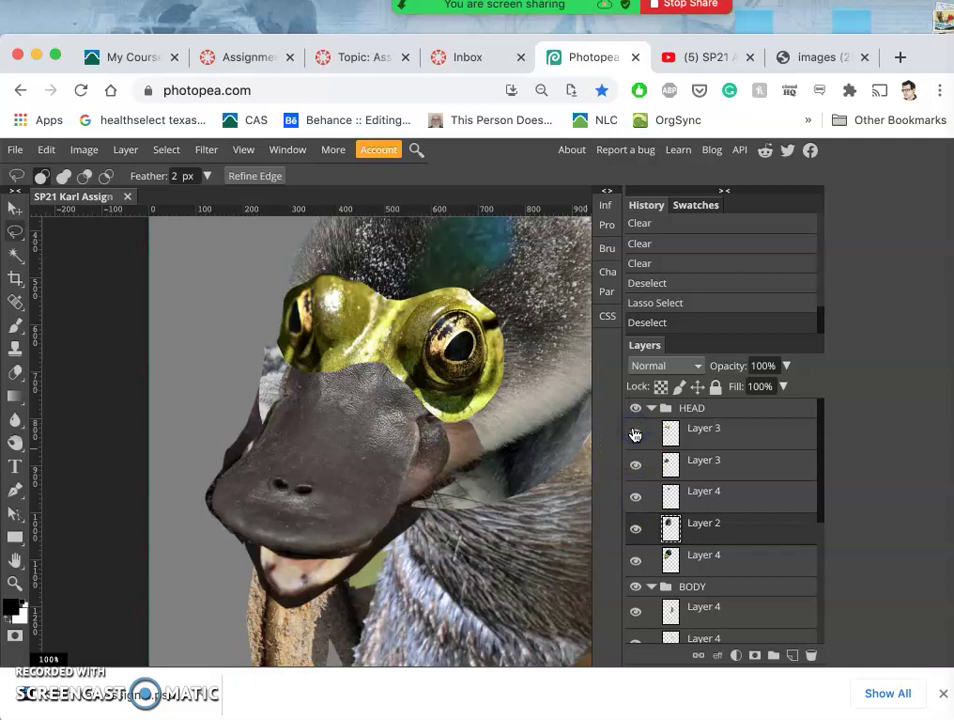
{"action": "left_click", "coordinate": [634, 432]}
{"action": "left_click", "coordinate": [634, 432]}
{"action": "left_click", "coordinate": [634, 432]}
{"action": "left_click", "coordinate": [634, 432]}
{"action": "left_click", "coordinate": [634, 432]}
{"action": "left_click", "coordinate": [634, 432]}
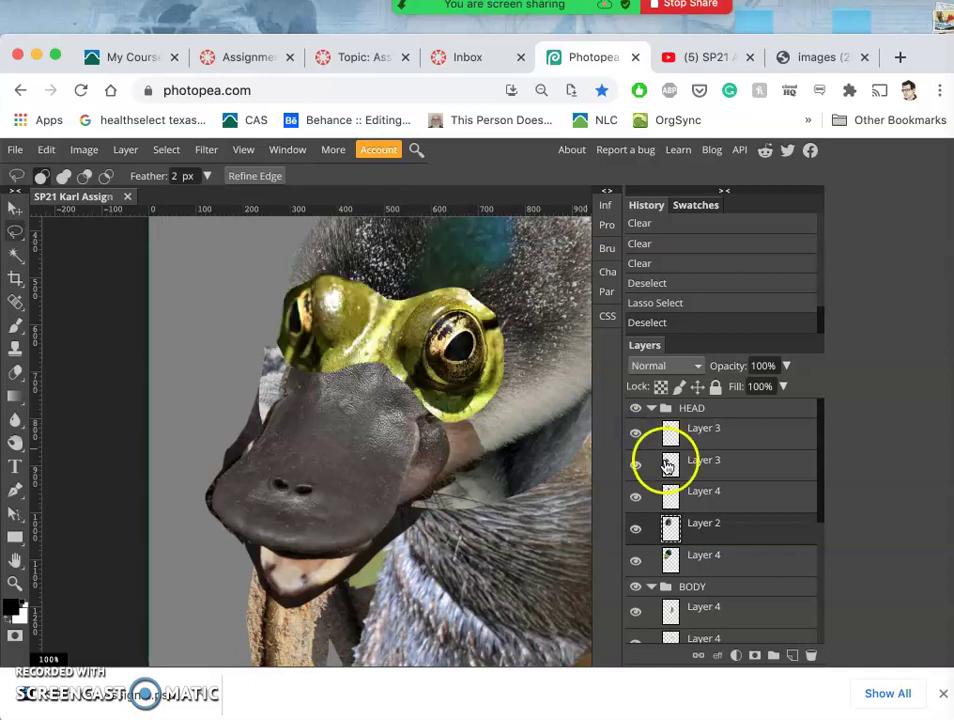
Step: Select the topmost Layer 3 and lasso the area outside the bill from the smaller frog eye down to the bill's tip
{"action": "left_click_drag", "start_coordinate": [701, 447], "coordinate": [696, 445]}
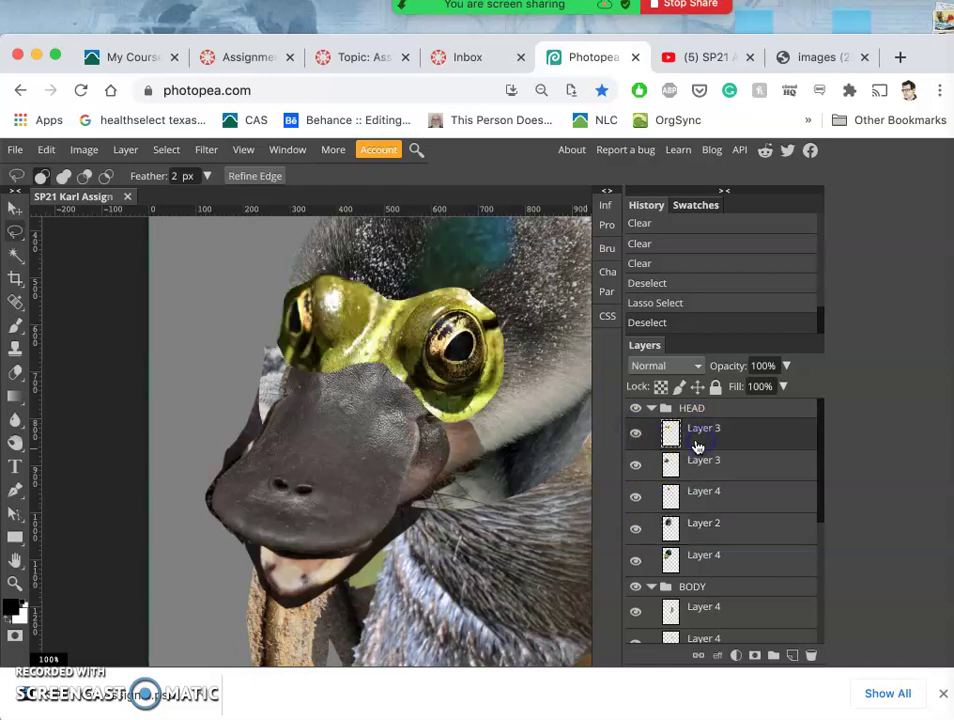
{"action": "left_click", "coordinate": [281, 329]}
{"action": "mouse_move", "coordinate": [210, 507]}
{"action": "left_mouse_down"}
{"action": "mouse_move", "coordinate": [175, 428]}
{"action": "mouse_move", "coordinate": [205, 324]}
{"action": "left_mouse_up"}
{"action": "left_click_drag", "start_coordinate": [258, 294], "coordinate": [259, 294]}
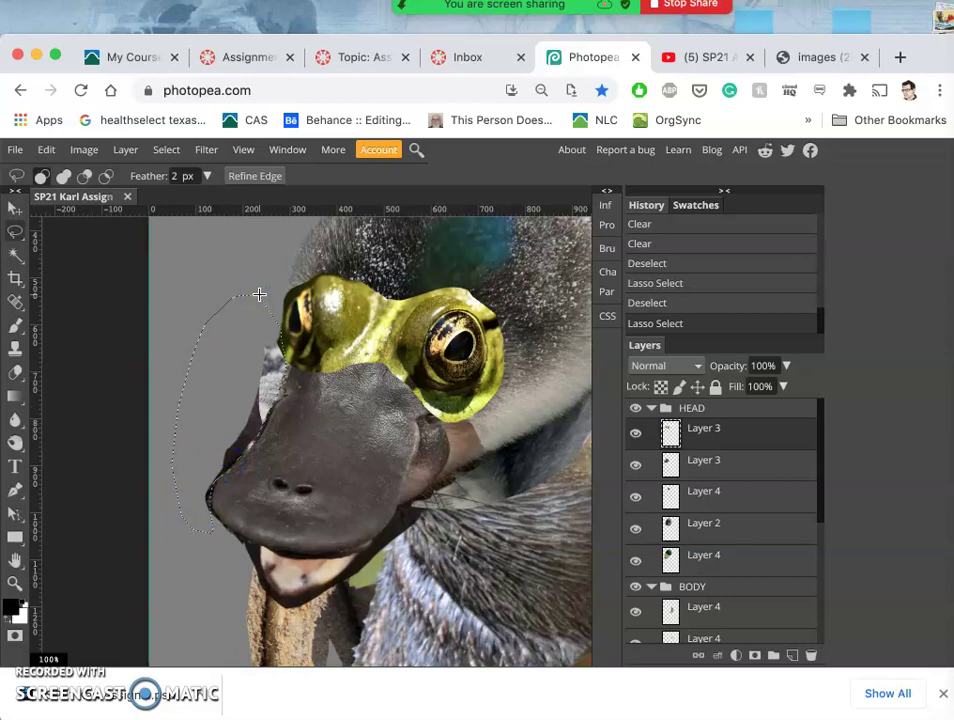
Step: Add the dark rim around the bill's tip, down to the near corner of the mouth, to the lasso selection
{"action": "scroll", "coordinate": [259, 294], "scroll_direction": "up", "scroll_amount": 5}
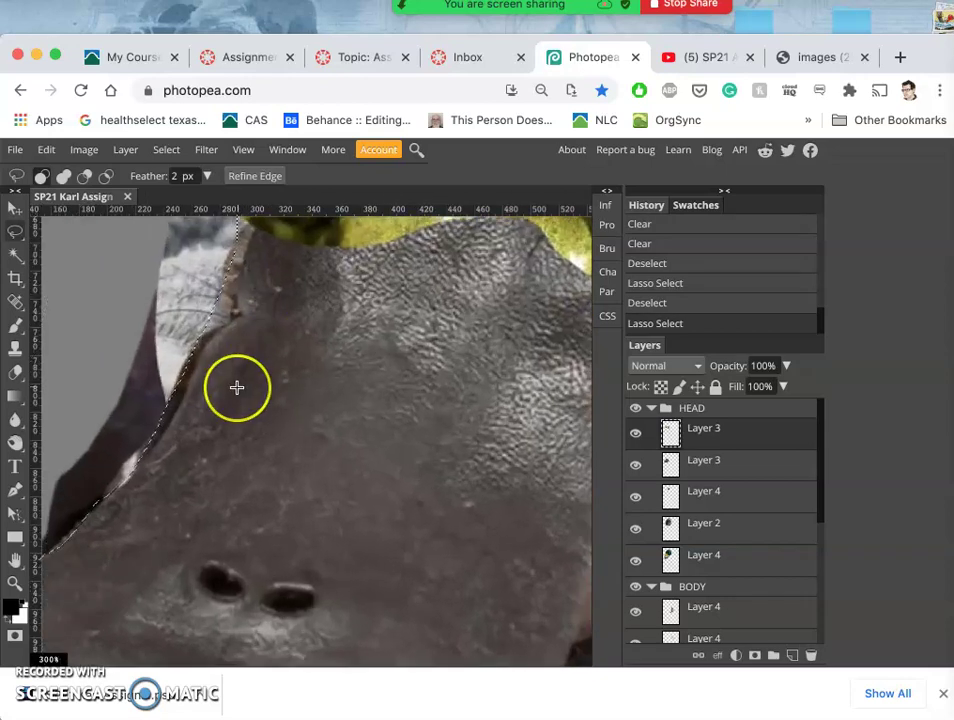
{"action": "scroll", "coordinate": [237, 387], "scroll_direction": "up", "scroll_amount": 3}
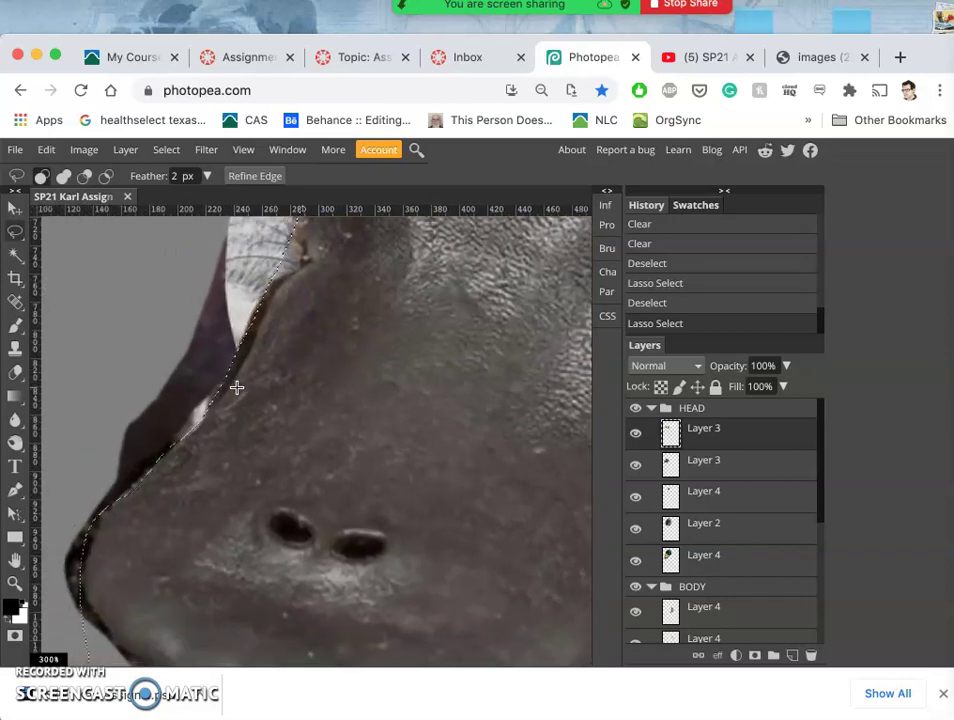
{"action": "scroll", "coordinate": [155, 392], "scroll_direction": "down", "scroll_amount": 1}
{"action": "scroll", "coordinate": [154, 392], "scroll_direction": "down", "scroll_amount": 2}
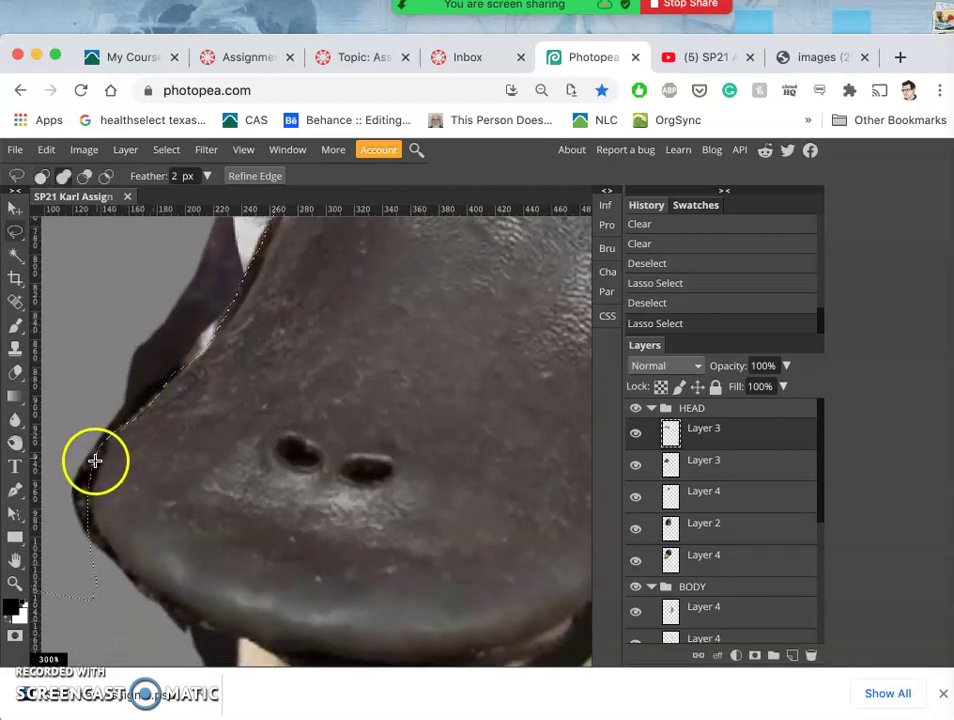
{"action": "left_click", "coordinate": [93, 462]}
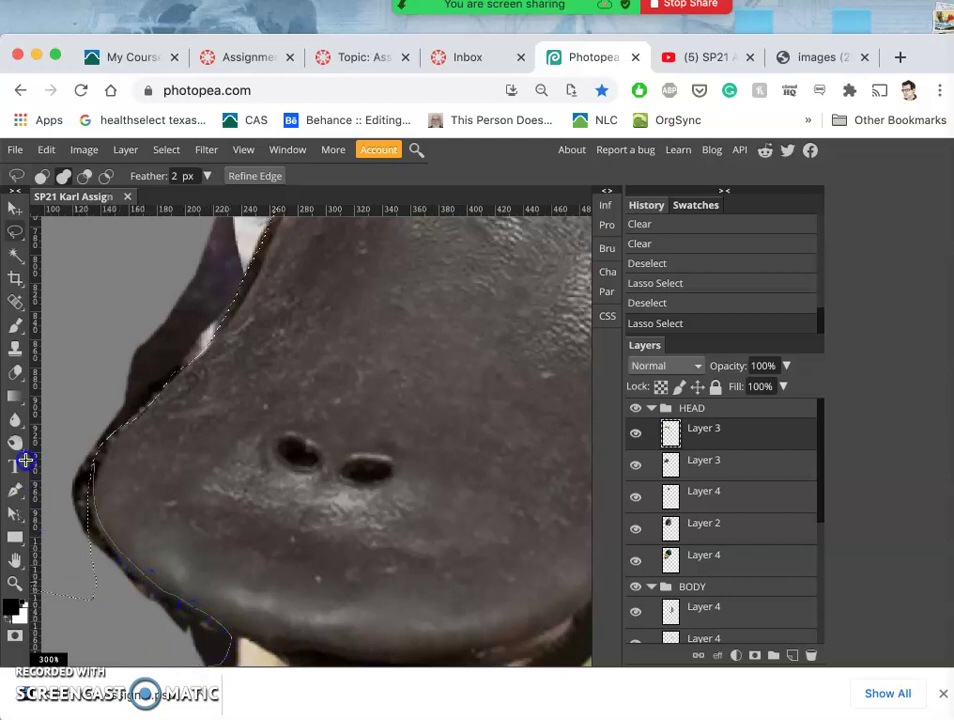
{"action": "left_click", "coordinate": [65, 401]}
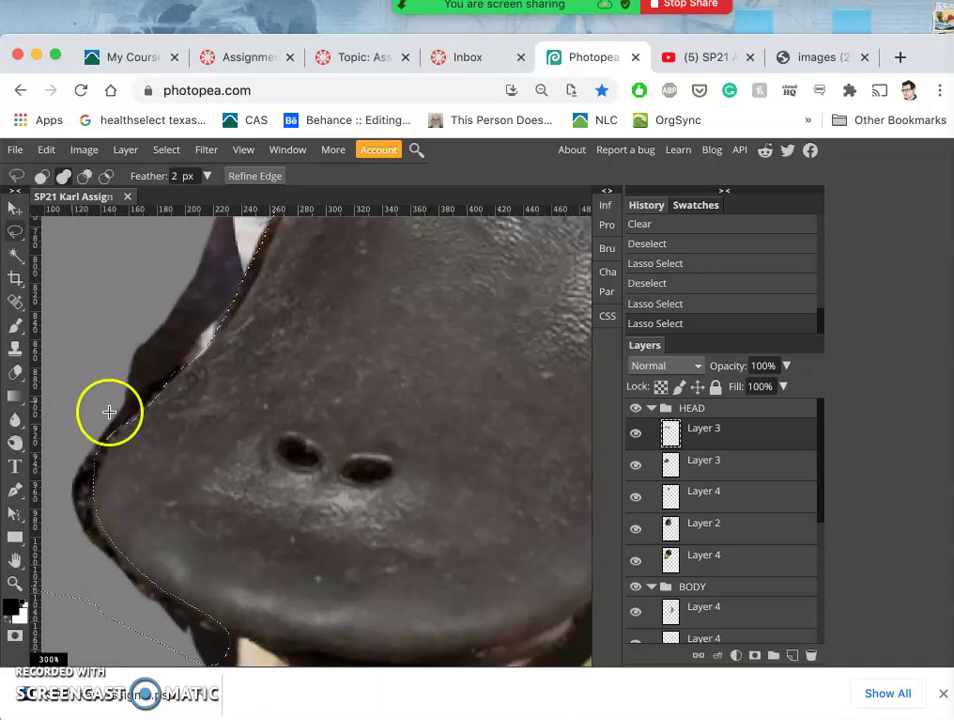
Step: Add the dark edge along the near side of the open mouth to the lasso selection
{"action": "scroll", "coordinate": [109, 411], "scroll_direction": "down", "scroll_amount": 3}
{"action": "scroll", "coordinate": [109, 411], "scroll_direction": "down", "scroll_amount": 2}
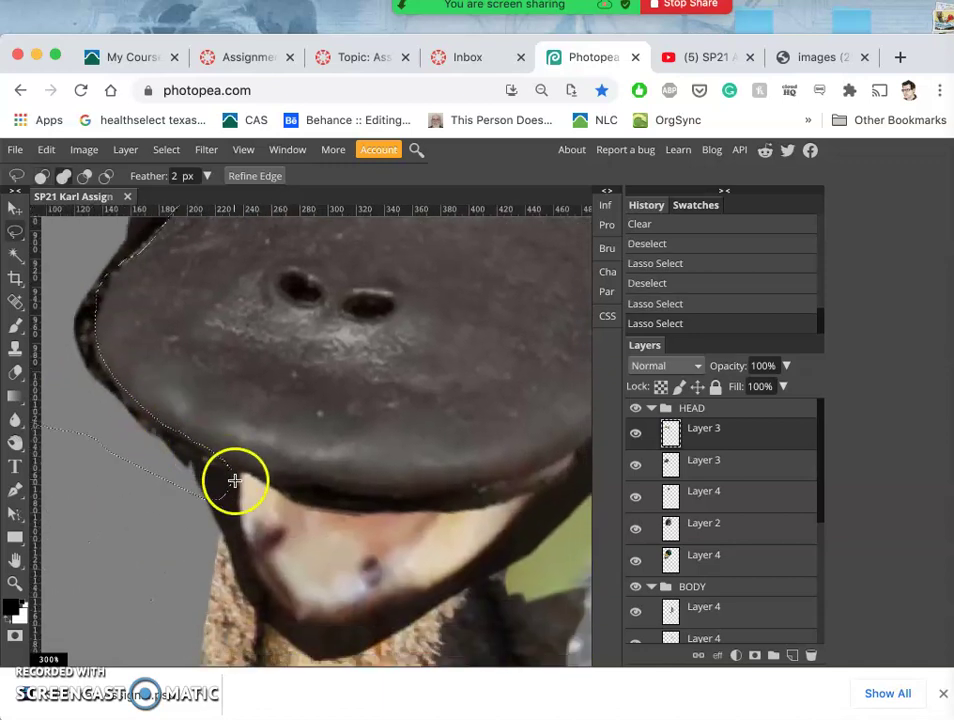
{"action": "left_click_drag", "start_coordinate": [228, 463], "coordinate": [229, 463]}
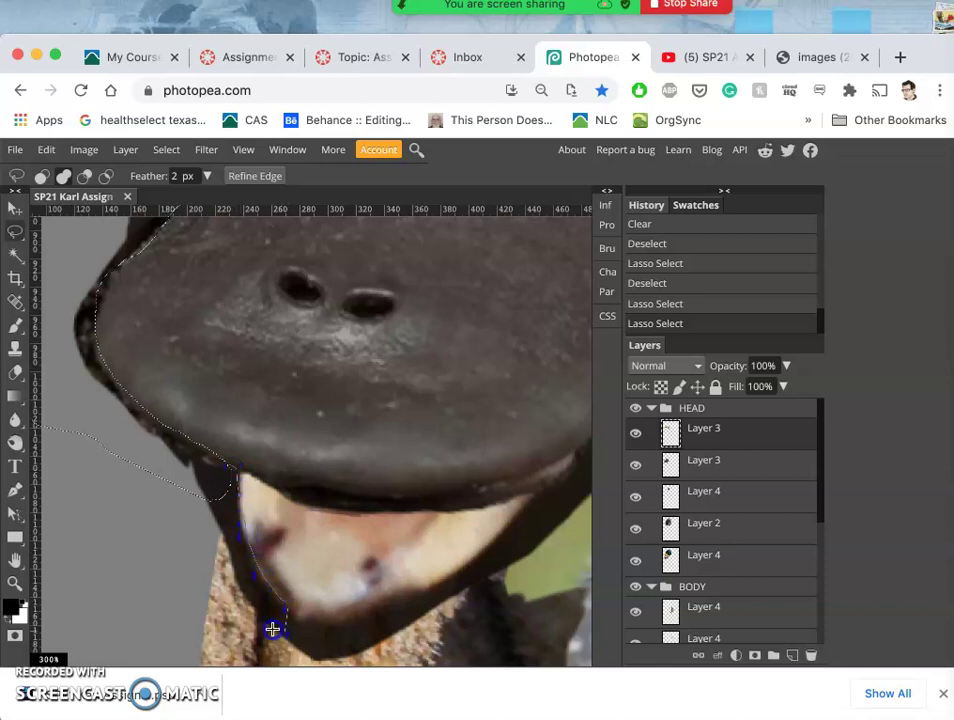
{"action": "mouse_move", "coordinate": [228, 610]}
{"action": "left_mouse_down"}
{"action": "mouse_move", "coordinate": [162, 548]}
{"action": "mouse_move", "coordinate": [136, 493]}
{"action": "mouse_move", "coordinate": [152, 464]}
{"action": "left_mouse_up"}
Step: Extend the lasso selection along the dark underside of the lower bill to the mouth's far corner, and refine its inner edge
{"action": "scroll", "coordinate": [275, 589], "scroll_direction": "down", "scroll_amount": 2}
{"action": "scroll", "coordinate": [275, 589], "scroll_direction": "down", "scroll_amount": 2}
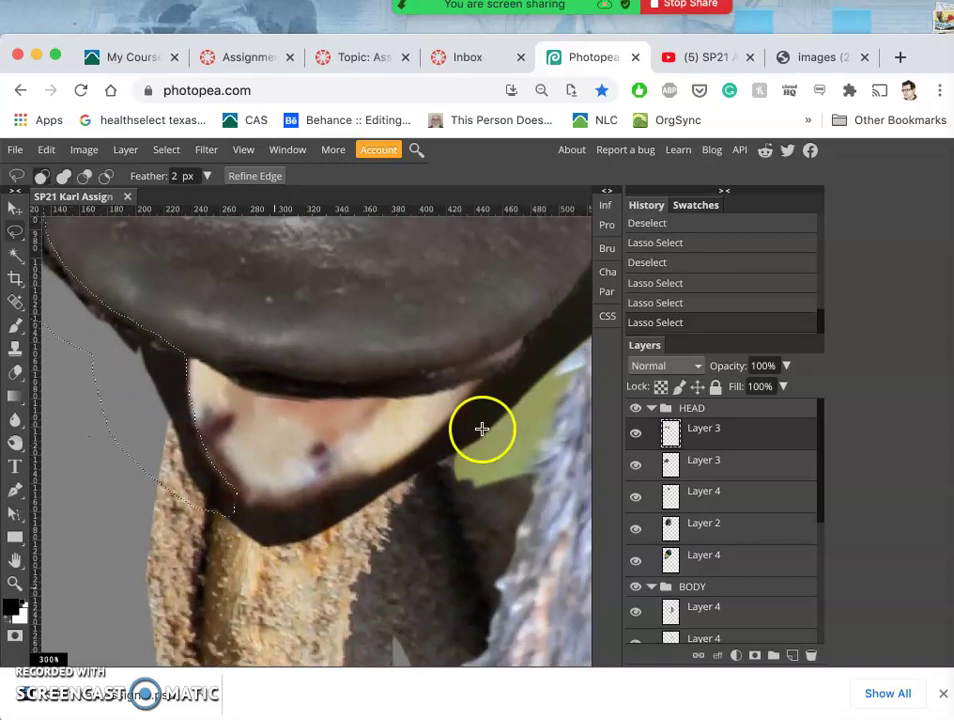
{"action": "left_click_drag", "start_coordinate": [532, 335], "coordinate": [532, 335]}
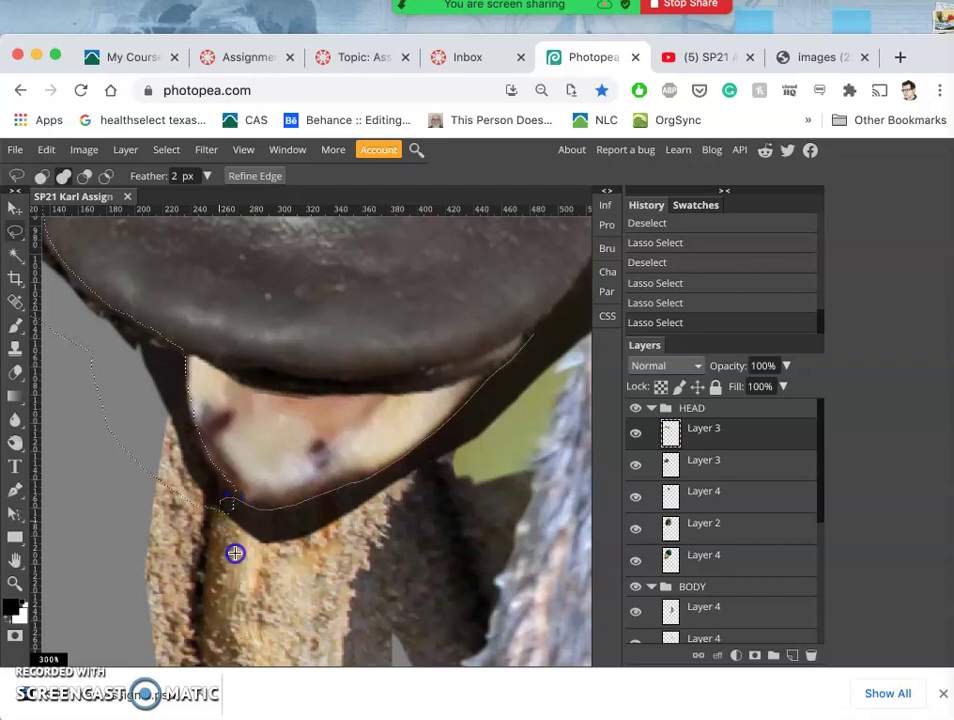
{"action": "mouse_move", "coordinate": [235, 553]}
{"action": "left_mouse_down"}
{"action": "mouse_move", "coordinate": [355, 565]}
{"action": "mouse_move", "coordinate": [524, 436]}
{"action": "mouse_move", "coordinate": [568, 392]}
{"action": "mouse_move", "coordinate": [563, 342]}
{"action": "left_mouse_up"}
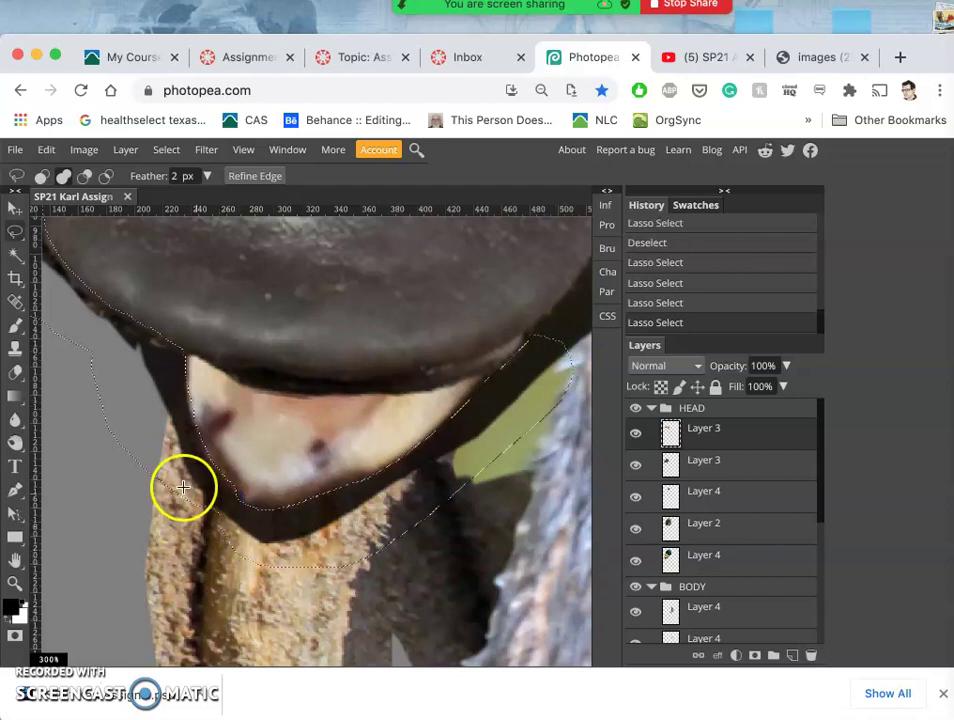
{"action": "left_click_drag", "start_coordinate": [214, 490], "coordinate": [307, 522]}
{"action": "left_click_drag", "start_coordinate": [233, 461], "coordinate": [208, 450]}
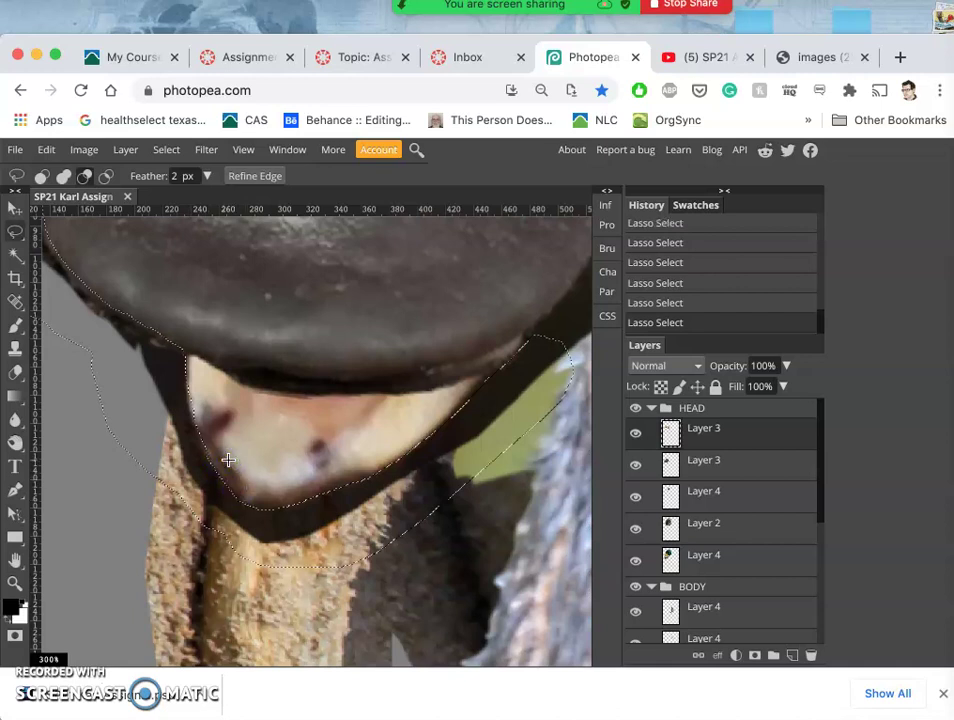
{"action": "mouse_move", "coordinate": [228, 458]}
{"action": "left_mouse_down"}
{"action": "mouse_move", "coordinate": [380, 439]}
{"action": "mouse_move", "coordinate": [459, 386]}
{"action": "left_mouse_up"}
Step: Add the dark strip between the bill's far edge and the chest feathers, up to the cheek, to the lasso selection
{"action": "scroll", "coordinate": [459, 386], "scroll_direction": "up", "scroll_amount": 3}
{"action": "scroll", "coordinate": [459, 386], "scroll_direction": "right", "scroll_amount": 3}
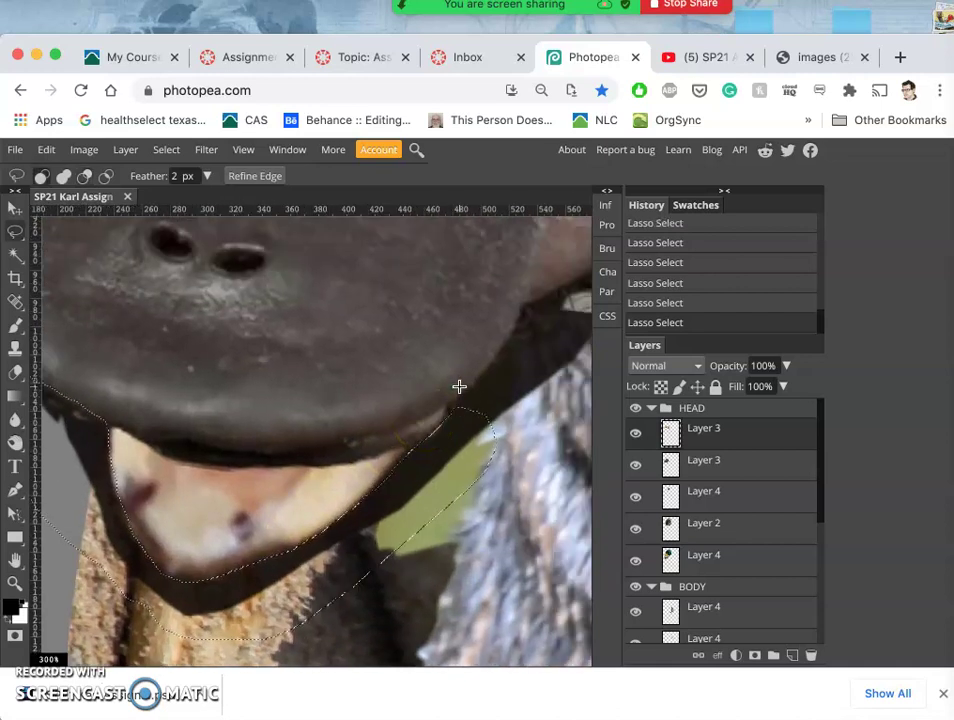
{"action": "scroll", "coordinate": [459, 386], "scroll_direction": "up", "scroll_amount": 2}
{"action": "scroll", "coordinate": [459, 386], "scroll_direction": "right", "scroll_amount": 2}
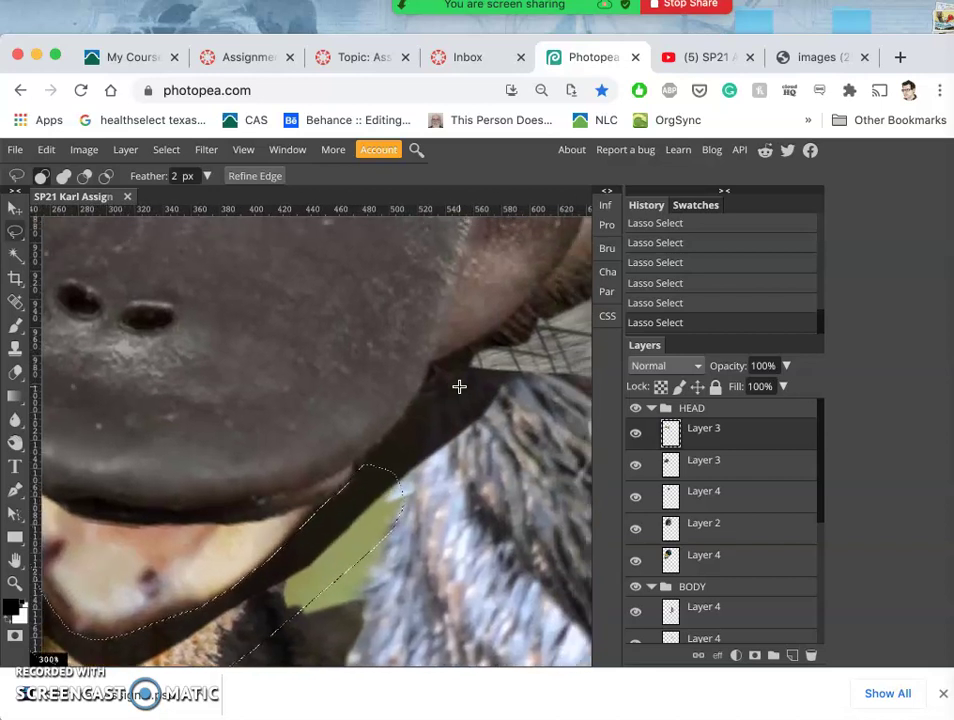
{"action": "mouse_move", "coordinate": [459, 386]}
{"action": "left_mouse_down"}
{"action": "mouse_move", "coordinate": [443, 400]}
{"action": "mouse_move", "coordinate": [503, 353]}
{"action": "mouse_move", "coordinate": [488, 381]}
{"action": "left_mouse_up"}
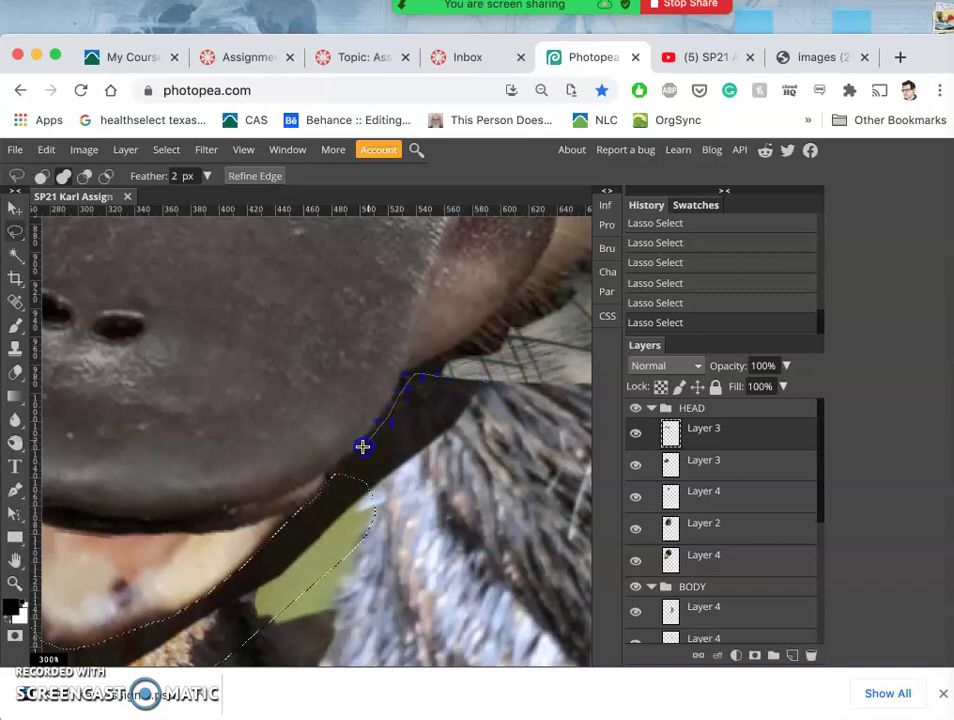
{"action": "mouse_move", "coordinate": [330, 502]}
{"action": "left_mouse_down"}
{"action": "mouse_move", "coordinate": [378, 557]}
{"action": "mouse_move", "coordinate": [399, 562]}
{"action": "mouse_move", "coordinate": [488, 497]}
{"action": "mouse_move", "coordinate": [509, 403]}
{"action": "left_mouse_up"}
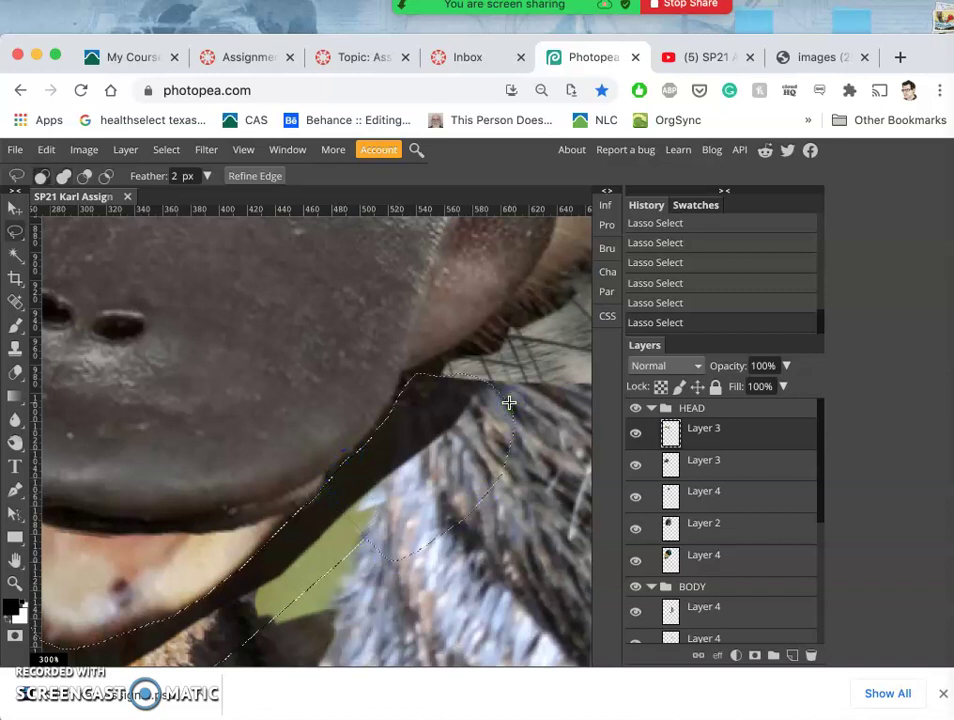
Step: Clear the selected area around the bill and mouth from both Layer 3 layers in the HEAD group
{"action": "scroll", "coordinate": [509, 402], "scroll_direction": "right", "scroll_amount": 10}
{"action": "scroll", "coordinate": [509, 402], "scroll_direction": "up", "scroll_amount": 5}
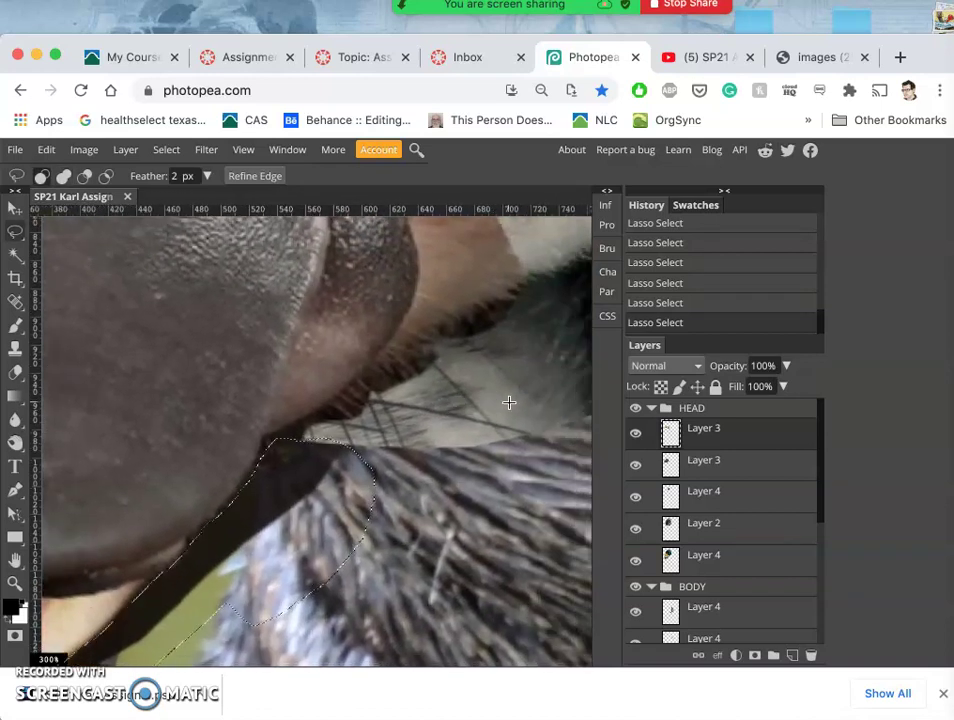
{"action": "scroll", "coordinate": [509, 402], "scroll_direction": "right", "scroll_amount": 2}
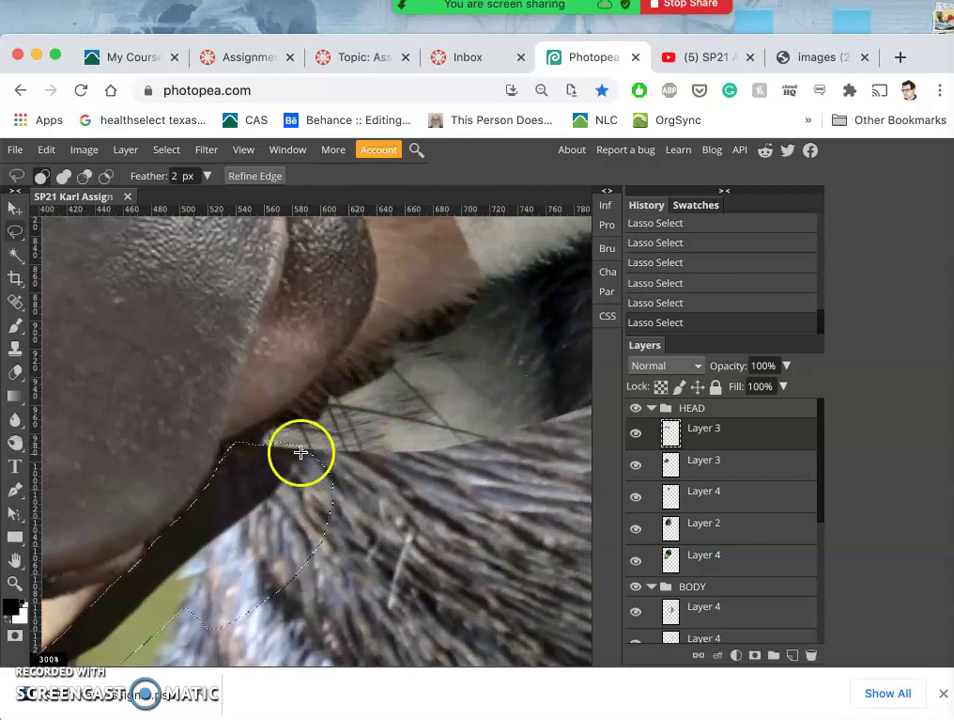
{"action": "scroll", "coordinate": [300, 452], "scroll_direction": "down", "scroll_amount": 10}
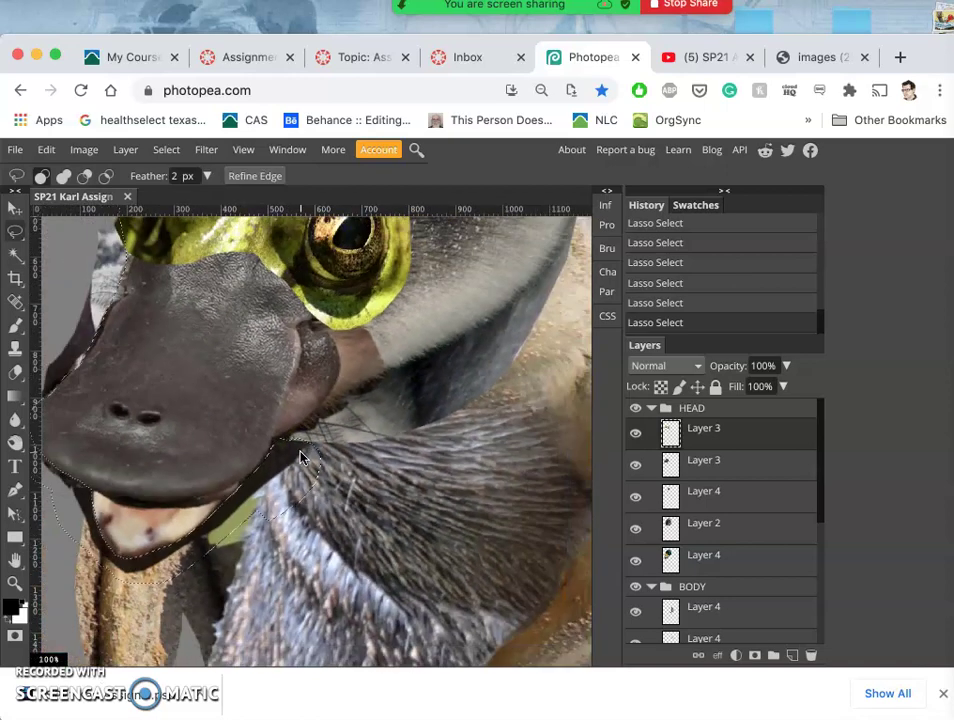
{"action": "left_click", "coordinate": [324, 487]}
{"action": "scroll", "coordinate": [333, 507], "scroll_direction": "left", "scroll_amount": 5}
{"action": "scroll", "coordinate": [333, 507], "scroll_direction": "up", "scroll_amount": 3}
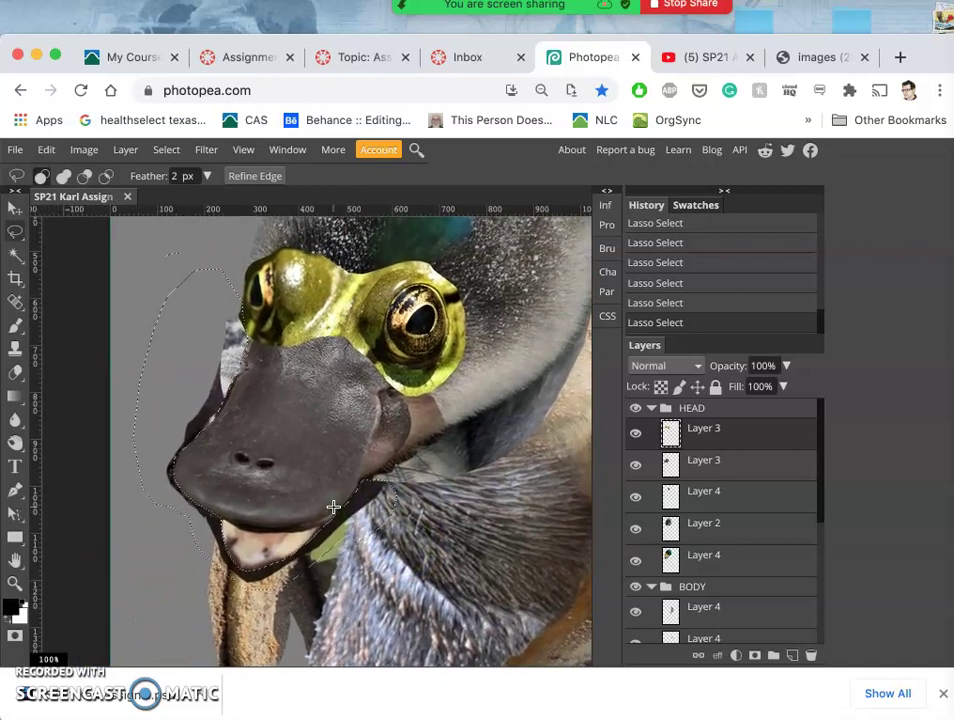
{"action": "key", "text": "Delete"}
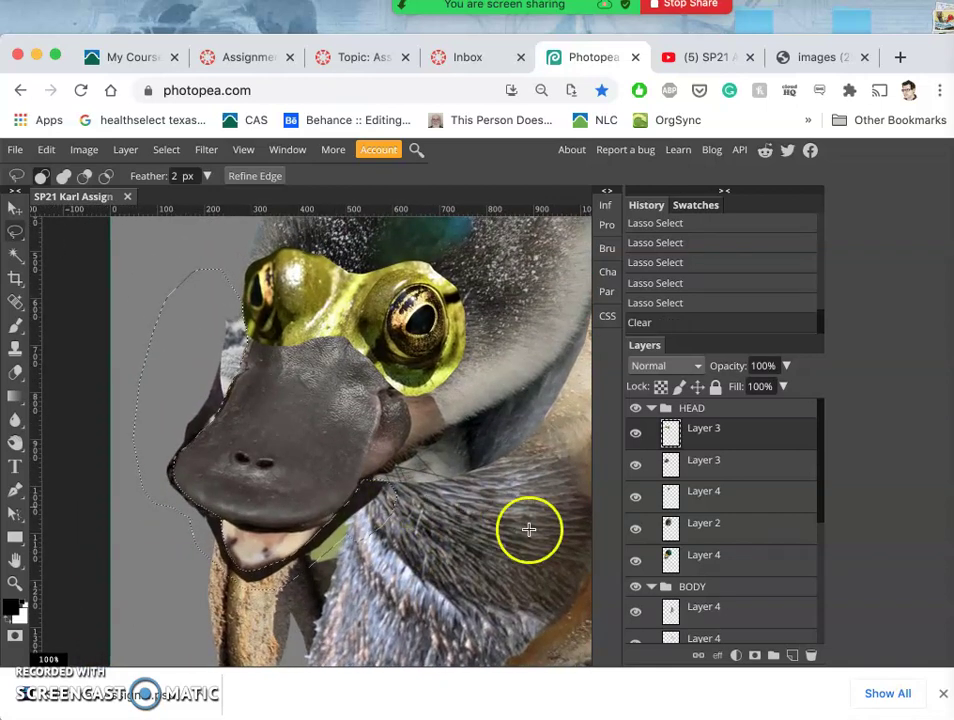
{"action": "left_click", "coordinate": [690, 465]}
{"action": "key", "text": "Delete"}
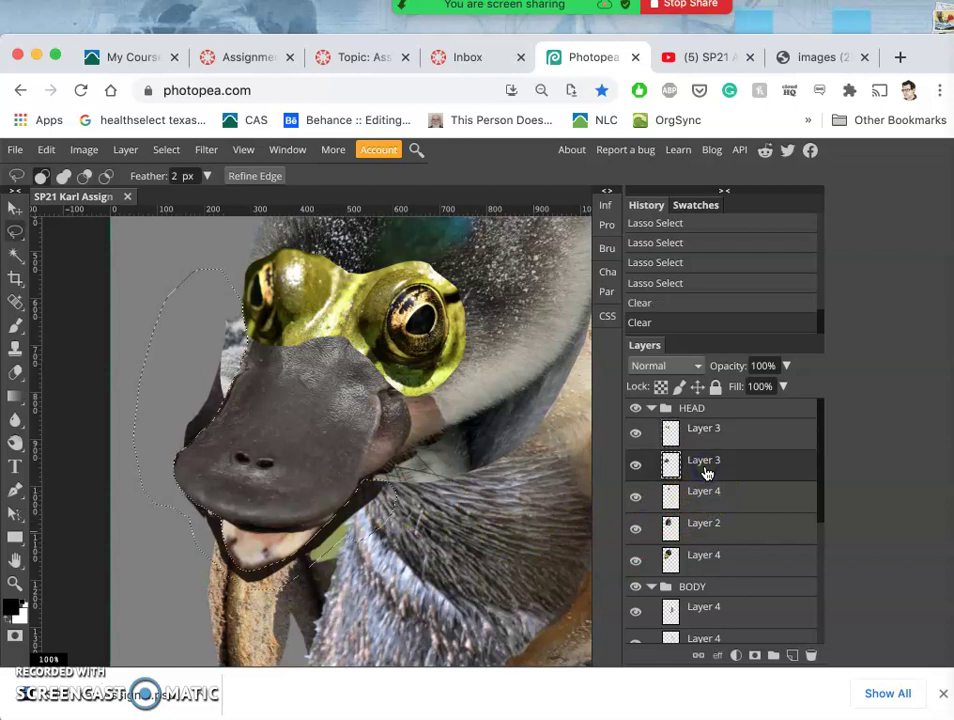
Step: Clear the selected area around the bill and mouth from both Layer 4 layers and Layer 2 in the HEAD group, and deselect
{"action": "left_click", "coordinate": [718, 504]}
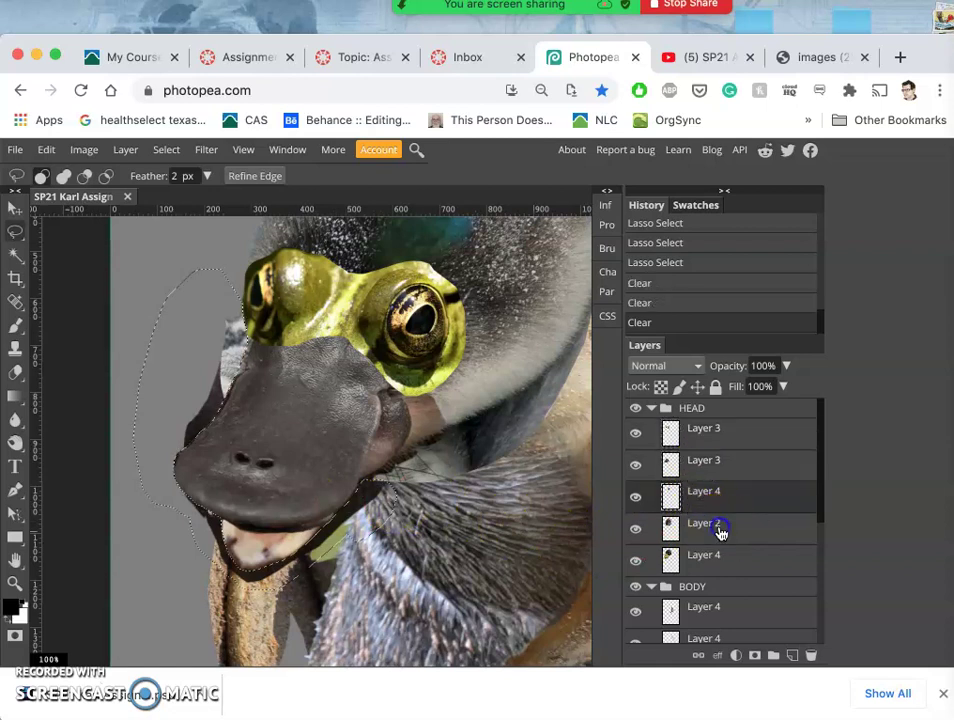
{"action": "key", "text": "Delete"}
{"action": "left_click", "coordinate": [722, 538]}
{"action": "left_click", "coordinate": [725, 558]}
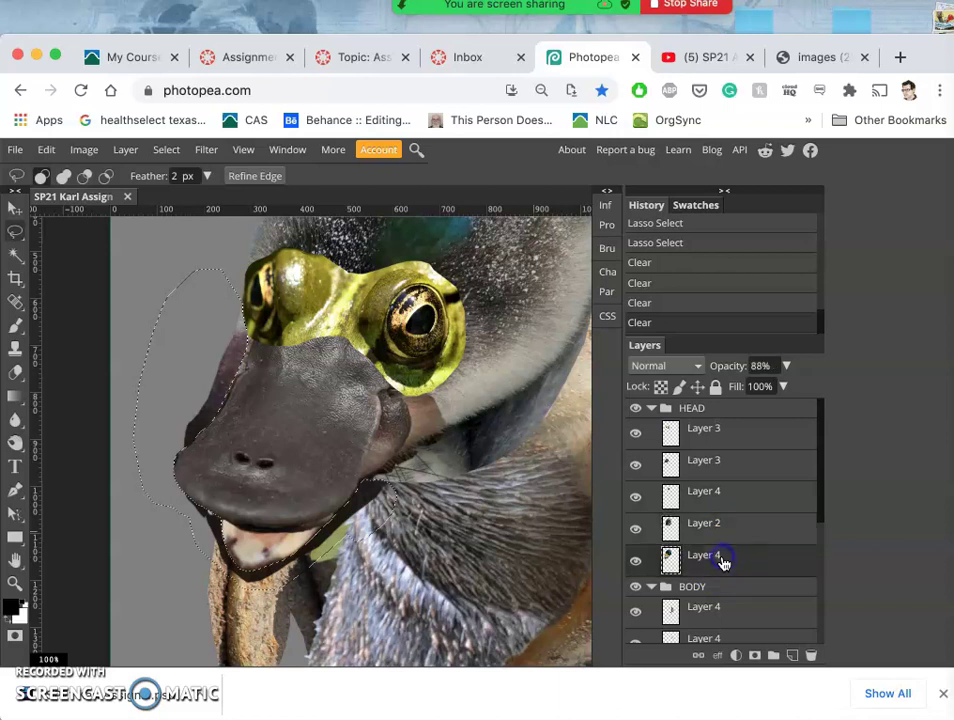
{"action": "key", "text": "Delete"}
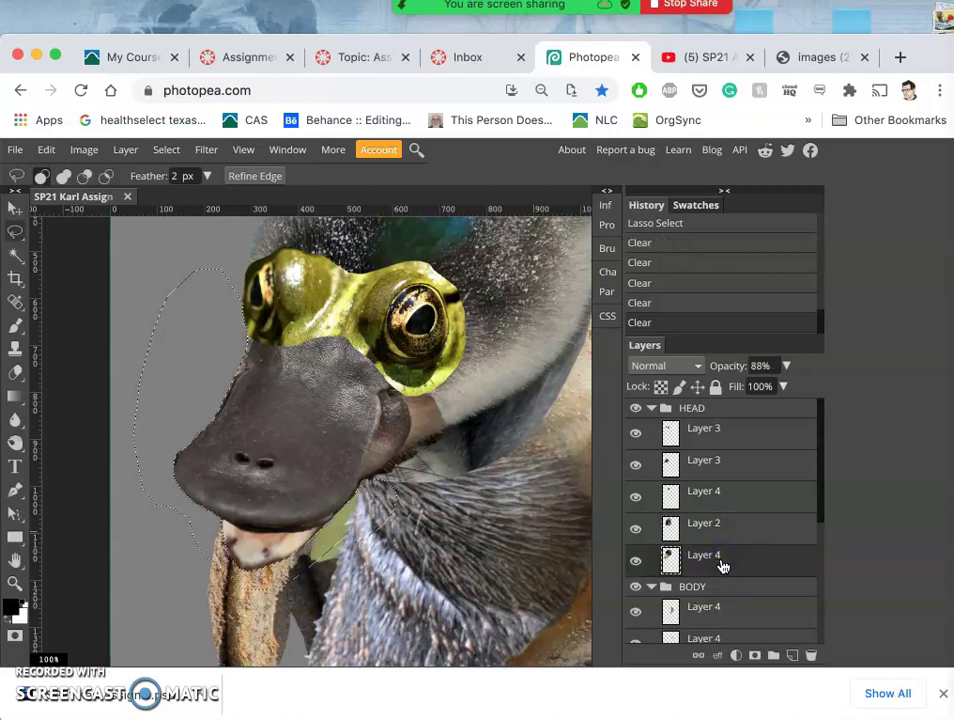
{"action": "left_click", "coordinate": [730, 542]}
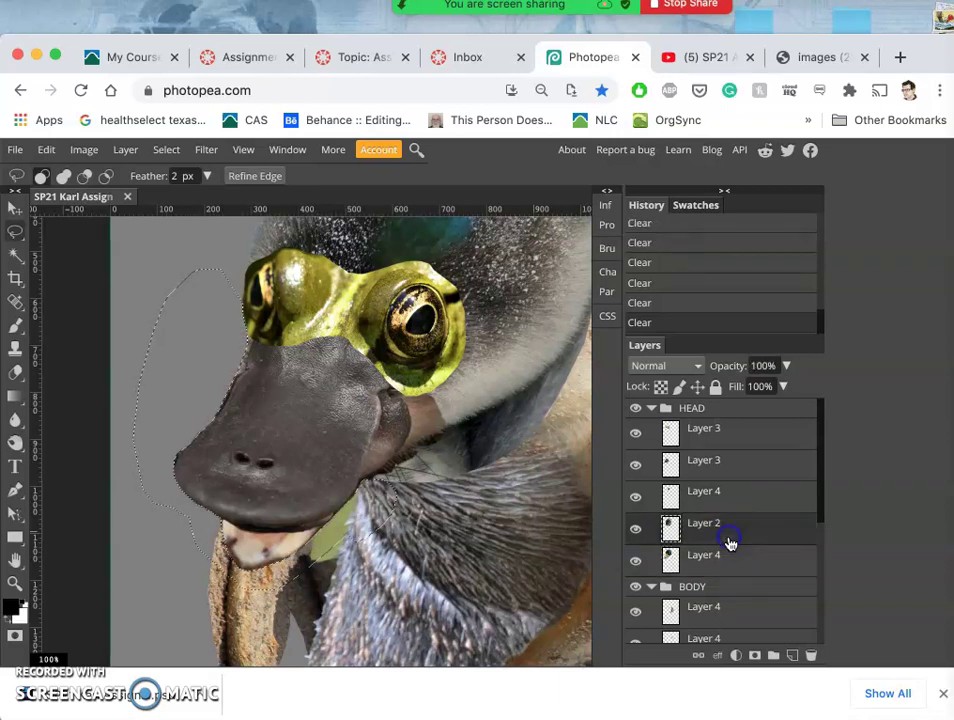
{"action": "left_click", "coordinate": [728, 497]}
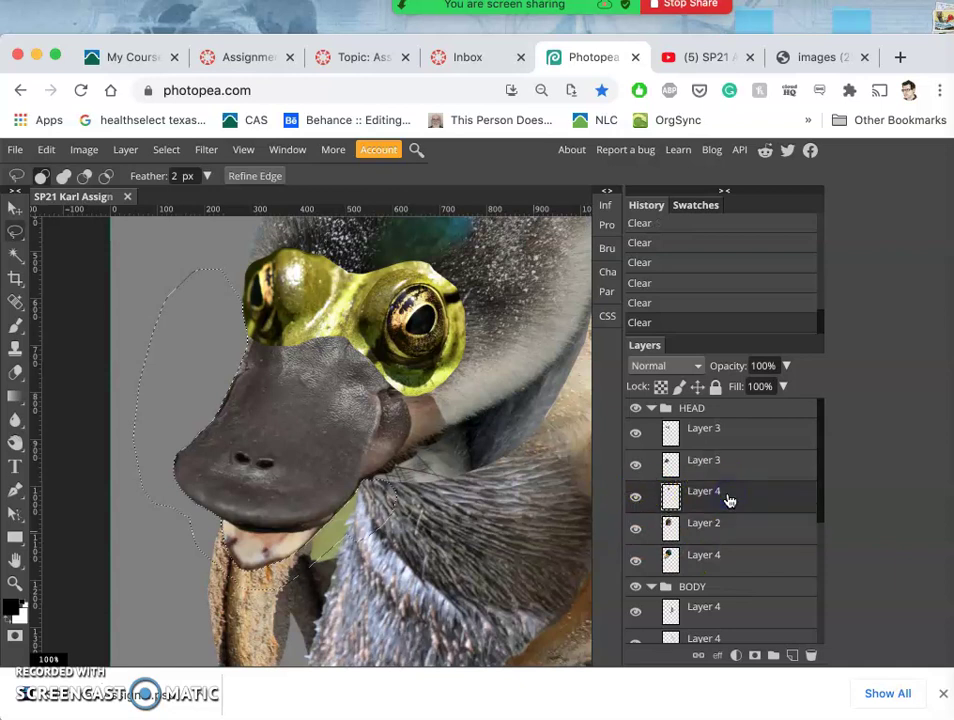
{"action": "left_click", "coordinate": [741, 462]}
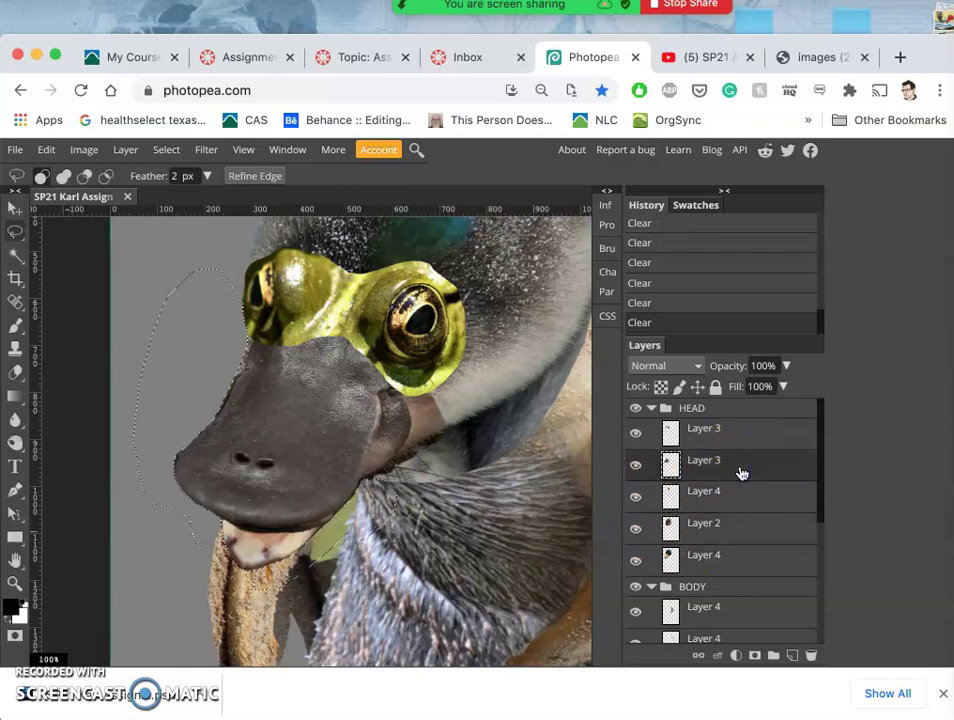
{"action": "left_click", "coordinate": [734, 437]}
{"action": "left_click", "coordinate": [667, 462]}
{"action": "key", "text": "super+d"}
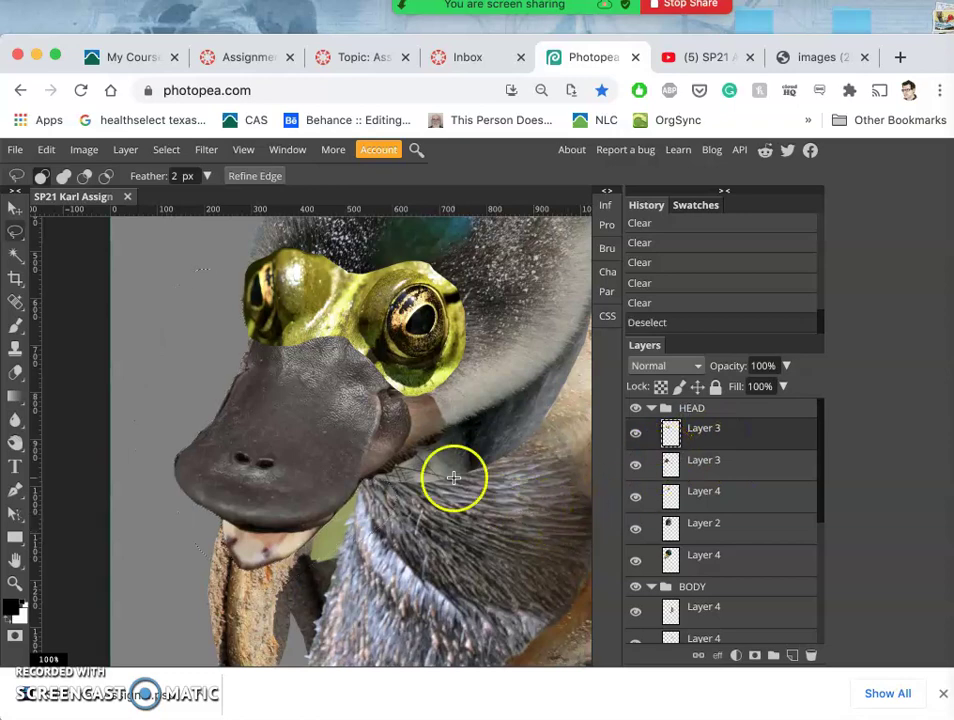
Step: Inspect the bill's outline, the open mouth and the gap beside the chest feathers up close for leftover background
{"action": "key", "text": "super+equal"}
{"action": "key", "text": "super+equal"}
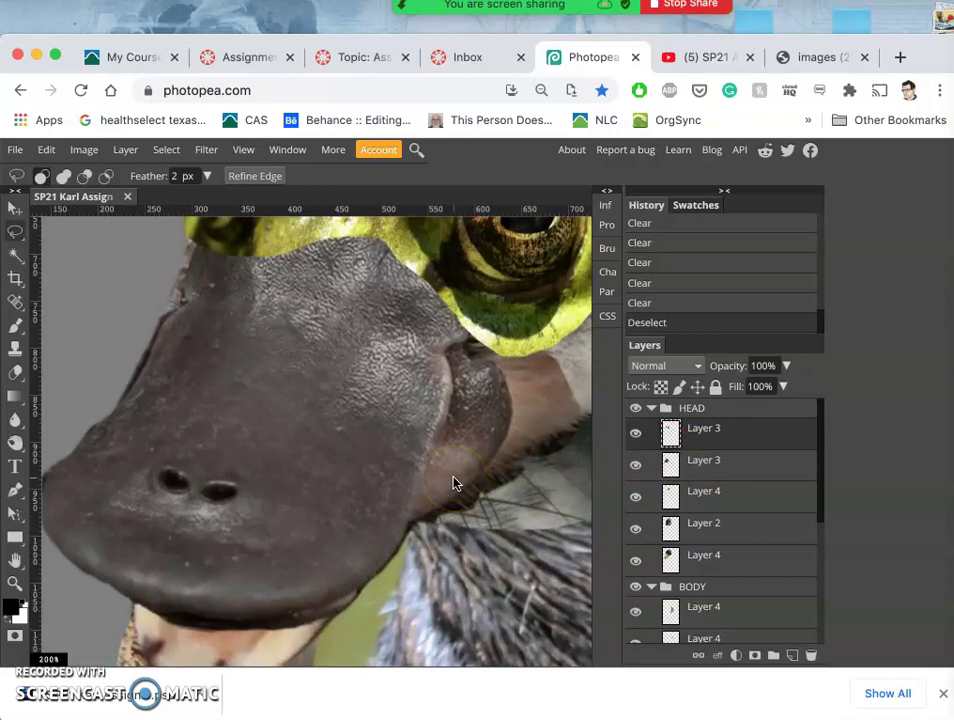
{"action": "scroll", "coordinate": [453, 484], "scroll_direction": "left", "scroll_amount": 5}
{"action": "scroll", "coordinate": [453, 484], "scroll_direction": "up", "scroll_amount": 3}
{"action": "left_click", "coordinate": [367, 380]}
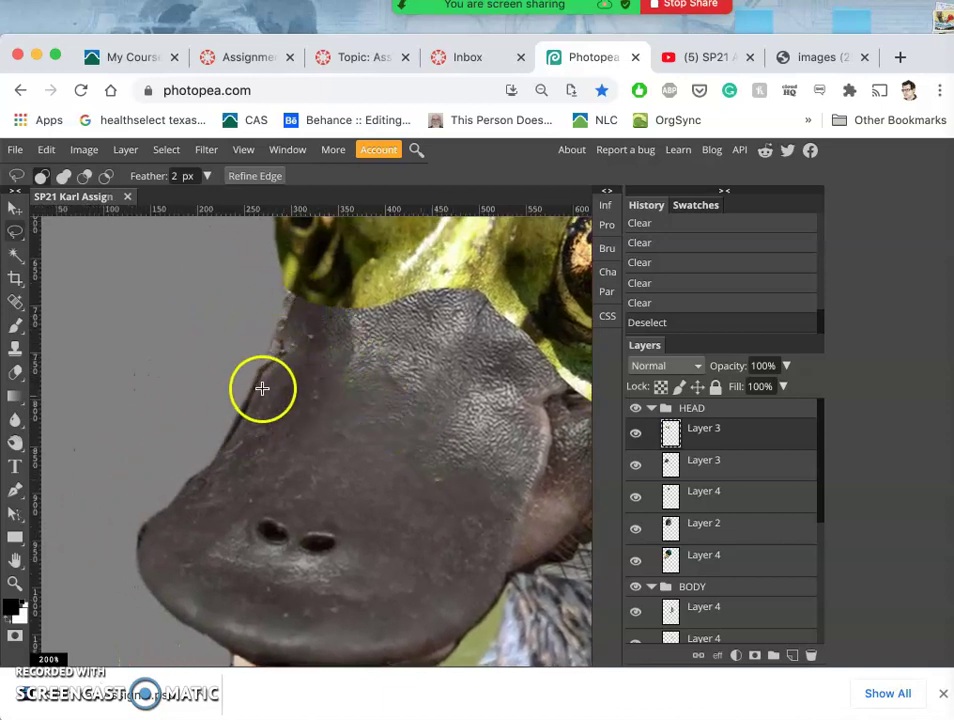
{"action": "scroll", "coordinate": [312, 351], "scroll_direction": "down", "scroll_amount": 3}
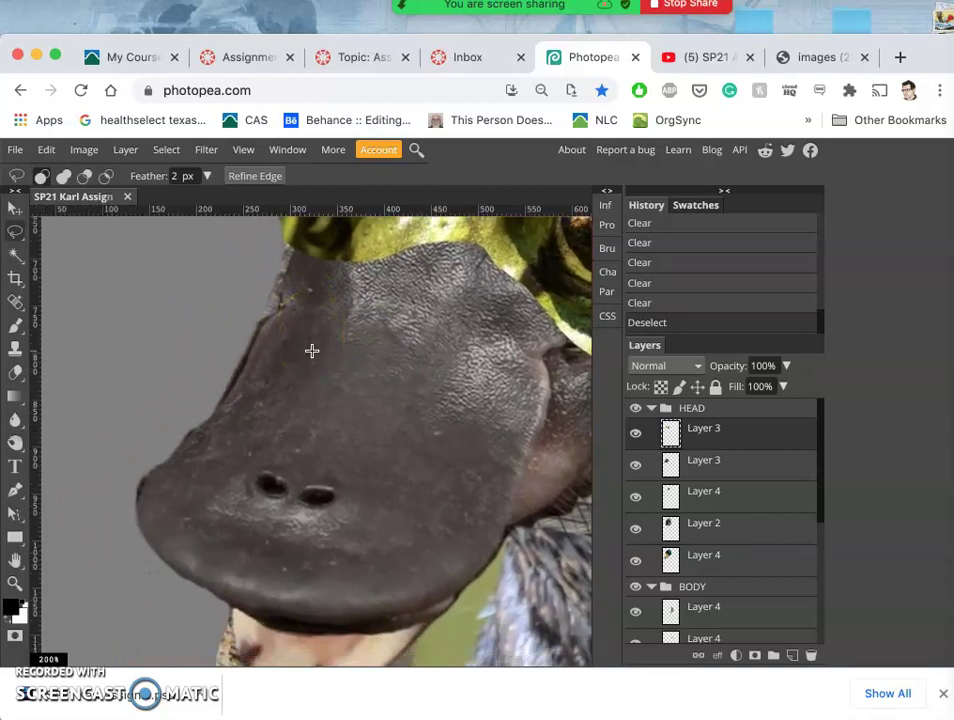
{"action": "scroll", "coordinate": [312, 351], "scroll_direction": "down", "scroll_amount": 3}
{"action": "scroll", "coordinate": [312, 351], "scroll_direction": "down", "scroll_amount": 5}
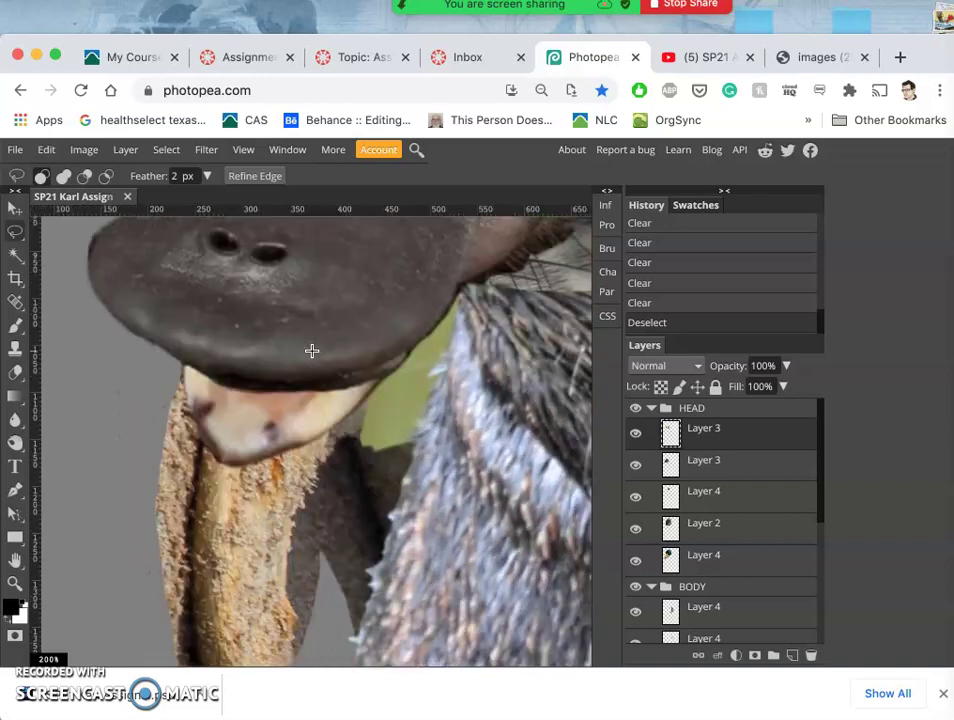
{"action": "scroll", "coordinate": [401, 369], "scroll_direction": "right", "scroll_amount": 1}
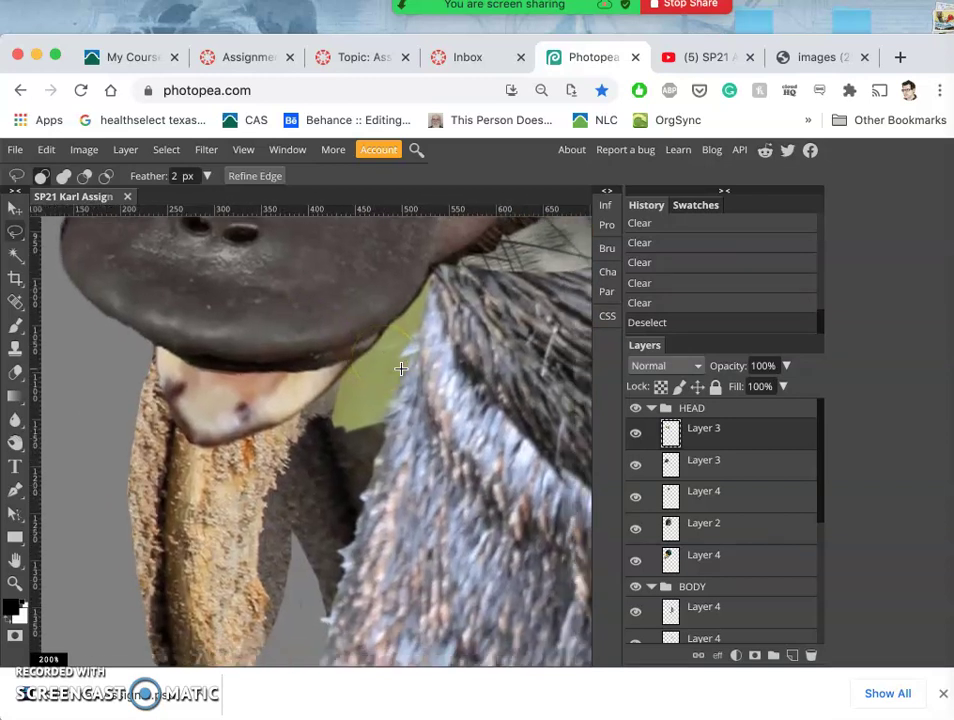
{"action": "scroll", "coordinate": [401, 369], "scroll_direction": "right", "scroll_amount": 1}
Step: Select the BODY group's feather layer at the green patch beside the mouth, hiding and showing it to check the patch belongs to it
{"action": "left_click", "coordinate": [14, 208]}
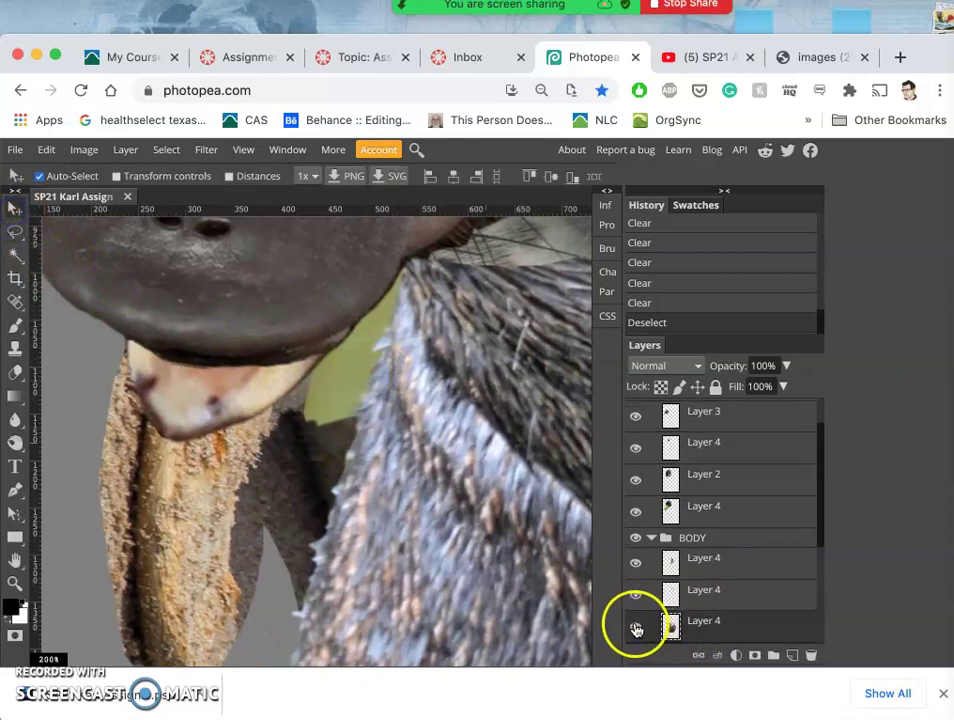
{"action": "left_click", "coordinate": [635, 626]}
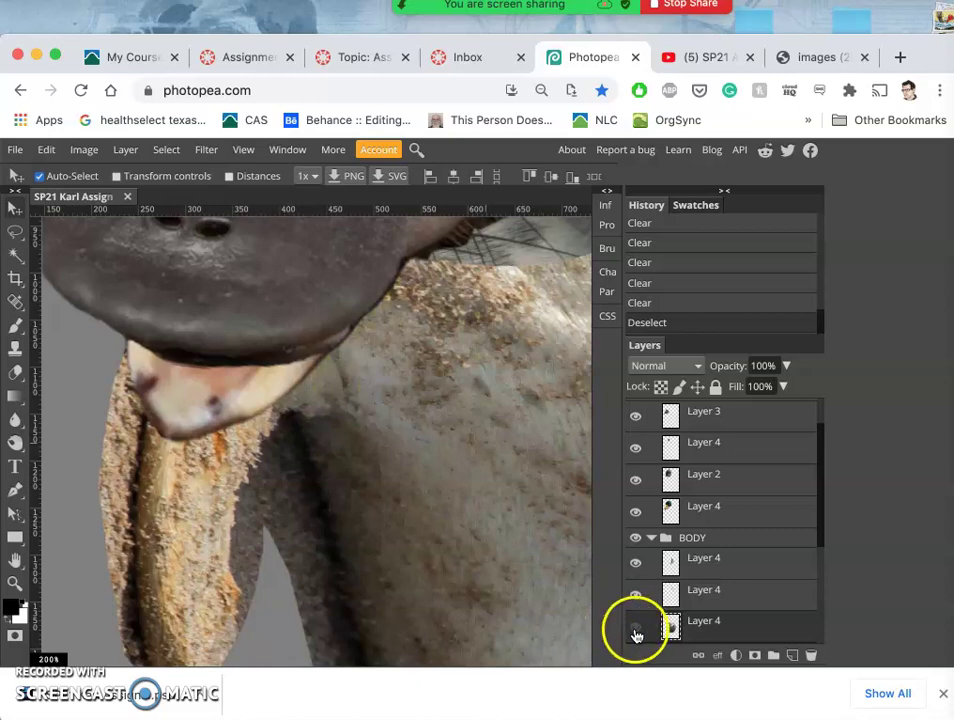
{"action": "left_click", "coordinate": [635, 628]}
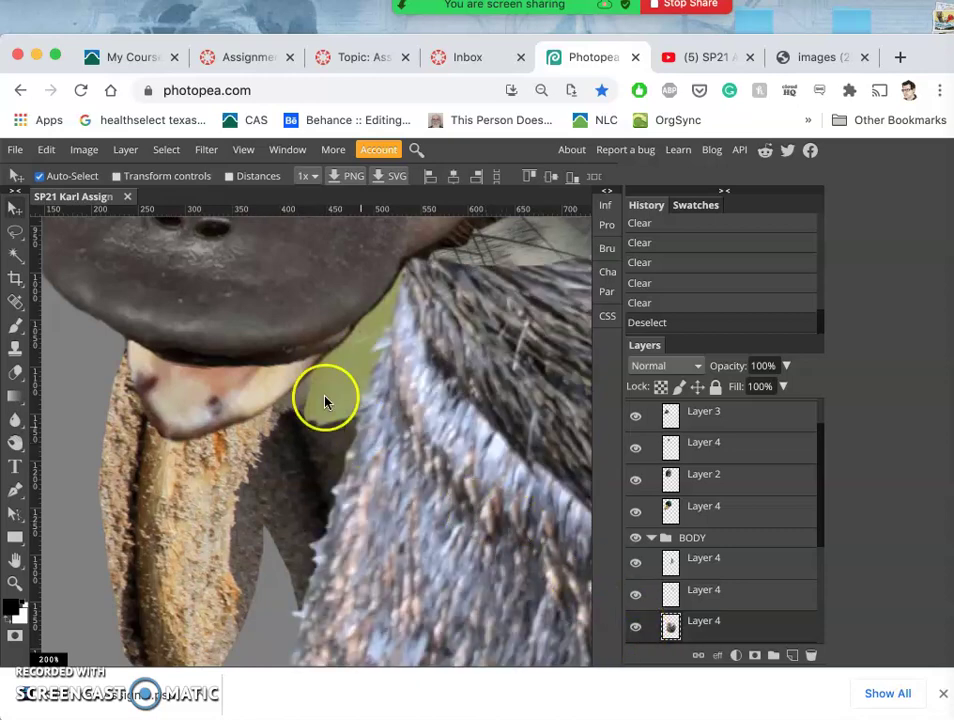
{"action": "key", "text": "super+minus"}
{"action": "scroll", "coordinate": [324, 402], "scroll_direction": "down", "scroll_amount": 3}
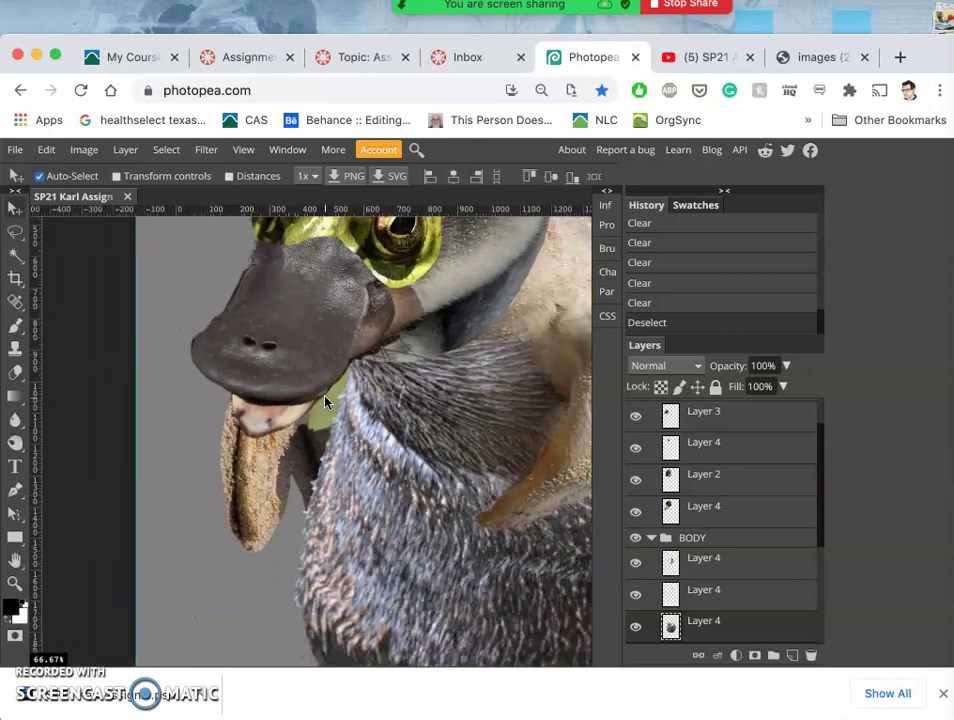
{"action": "key", "text": "super+minus"}
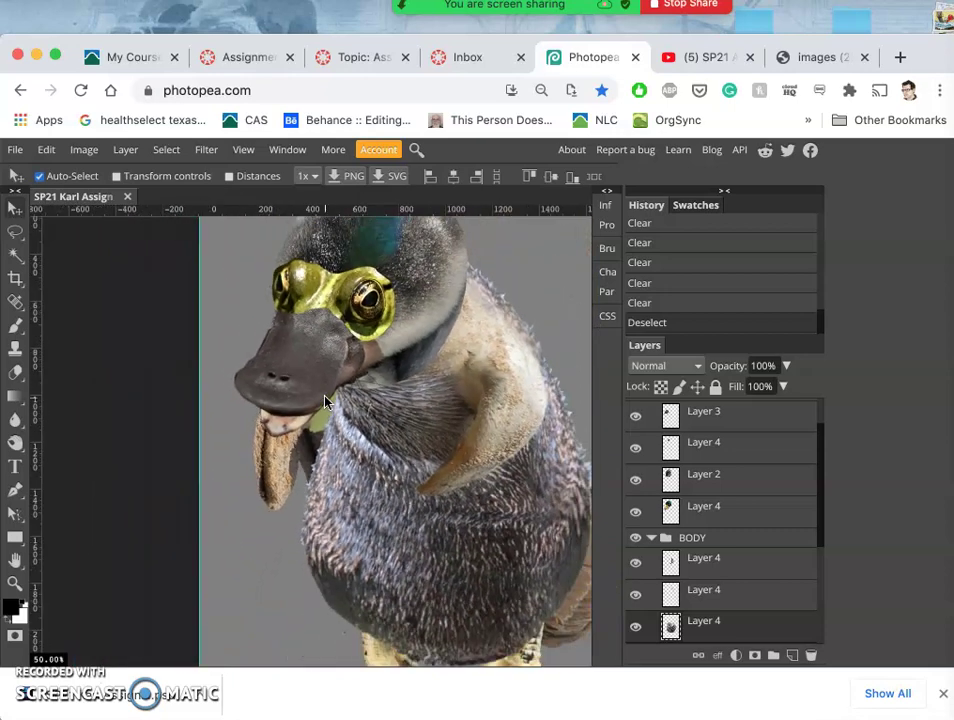
{"action": "key", "text": "super+plus"}
{"action": "scroll", "coordinate": [324, 402], "scroll_direction": "up", "scroll_amount": 5}
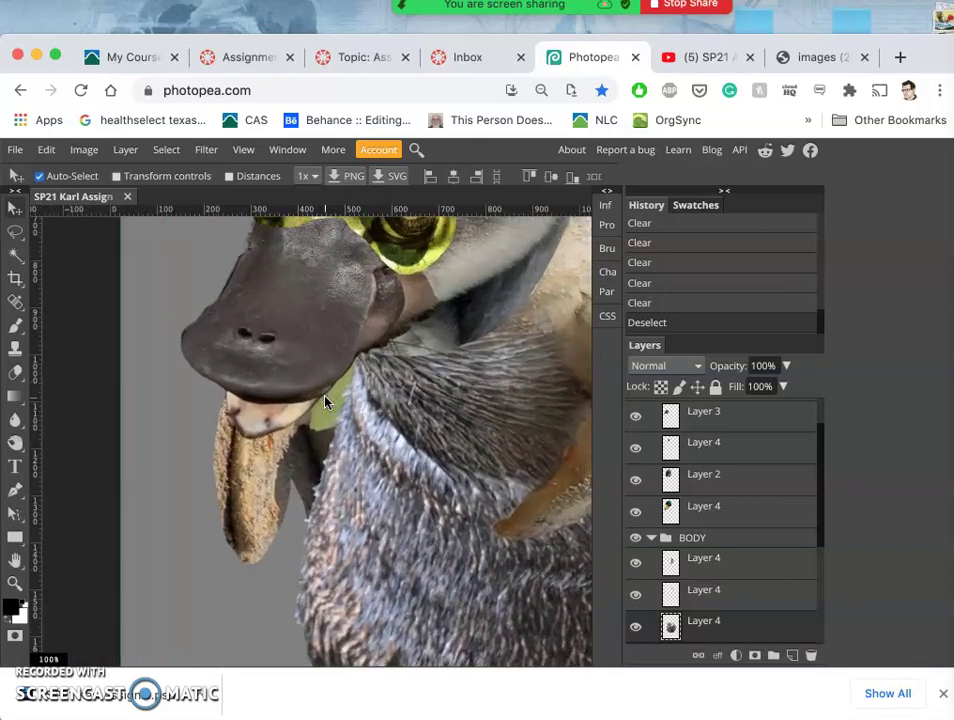
Step: Lasso the green patch between the bill, mouth and chest feathers, clear it from the body feather layer, and deselect
{"action": "left_click", "coordinate": [15, 231]}
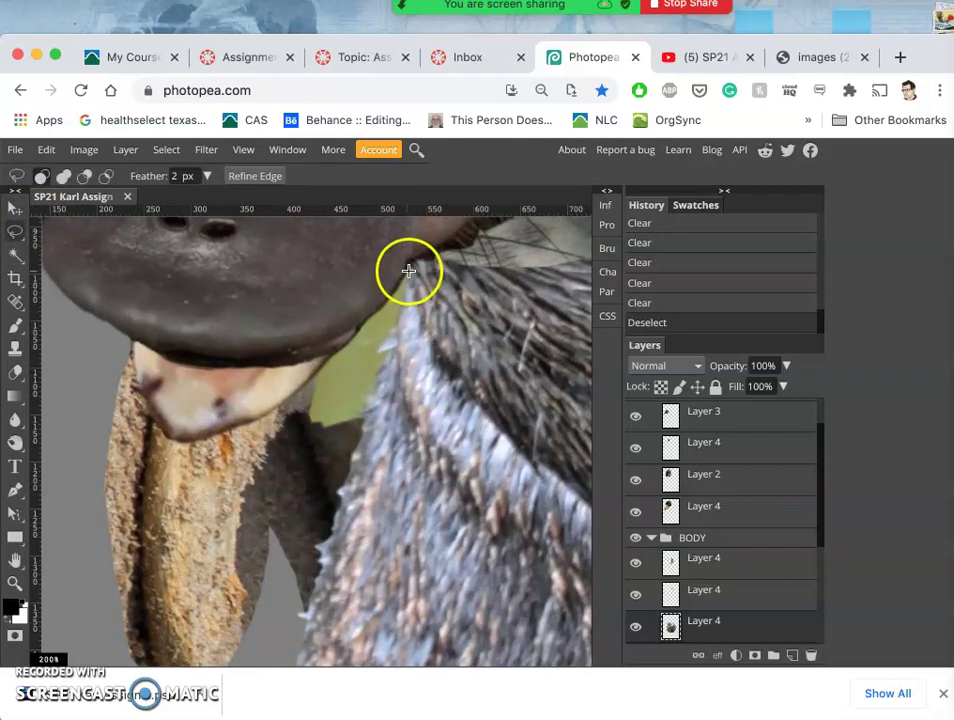
{"action": "left_click_drag", "start_coordinate": [406, 271], "coordinate": [406, 281]}
{"action": "left_click_drag", "start_coordinate": [364, 419], "coordinate": [355, 439]}
{"action": "left_click_drag", "start_coordinate": [335, 267], "coordinate": [394, 249]}
{"action": "key", "text": "Delete"}
{"action": "key", "text": "Delete"}
{"action": "key", "text": "Delete"}
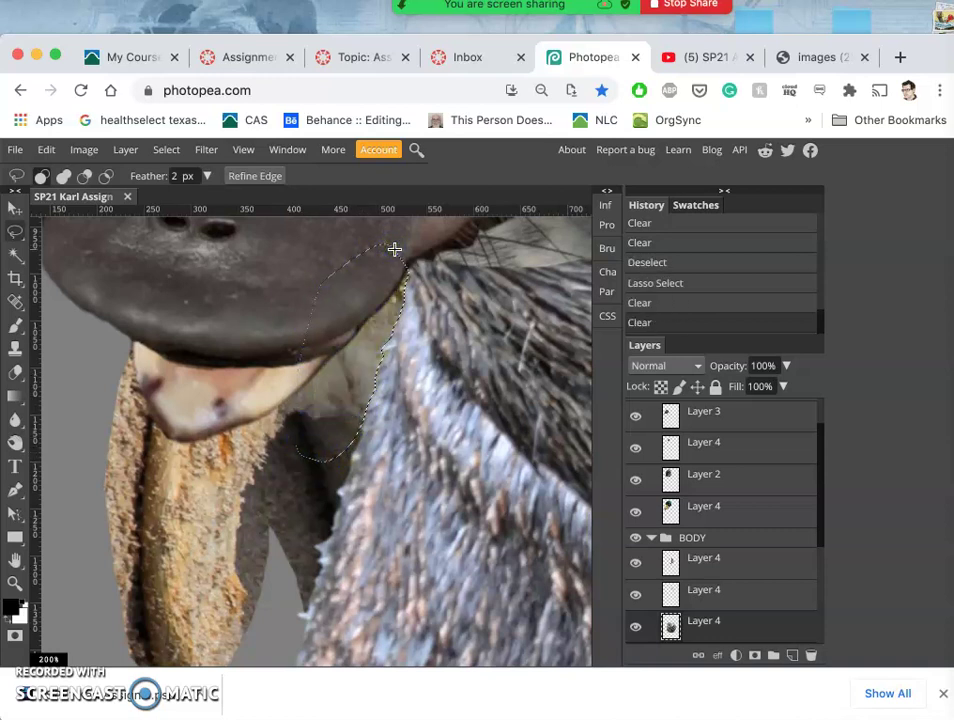
{"action": "left_click", "coordinate": [411, 379]}
{"action": "left_click", "coordinate": [274, 506]}
Step: Examine the sandy limb hanging below the bill and its junction with the chest feathers at several magnifications
{"action": "scroll", "coordinate": [274, 506], "scroll_direction": "down", "scroll_amount": 5}
{"action": "scroll", "coordinate": [274, 506], "scroll_direction": "left", "scroll_amount": 2}
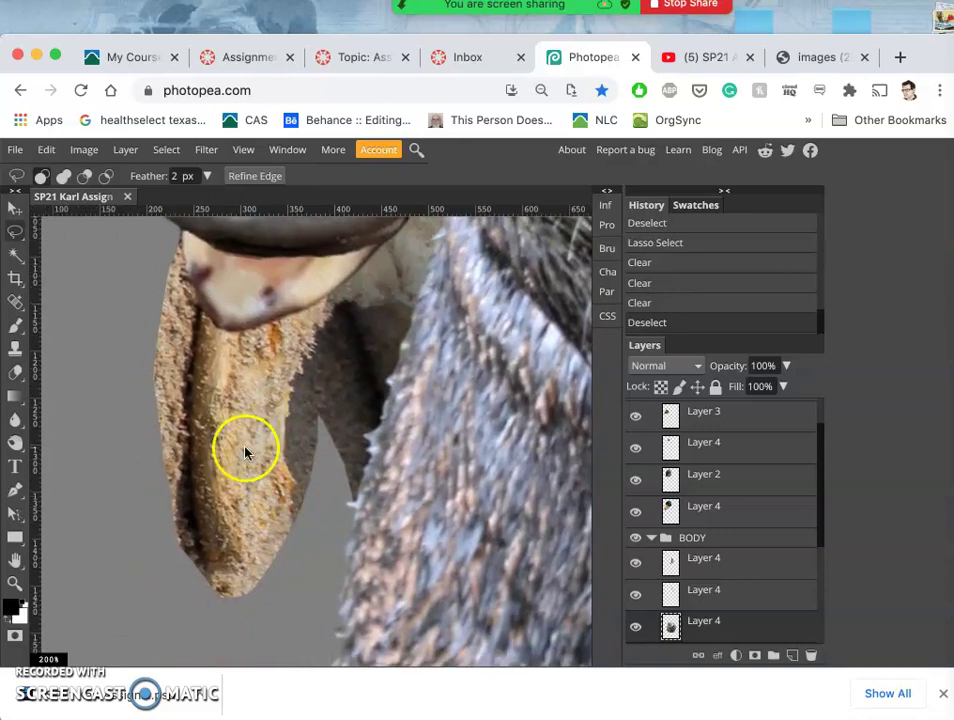
{"action": "scroll", "coordinate": [245, 447], "scroll_direction": "down", "scroll_amount": 5}
{"action": "scroll", "coordinate": [245, 453], "scroll_direction": "down", "scroll_amount": 3}
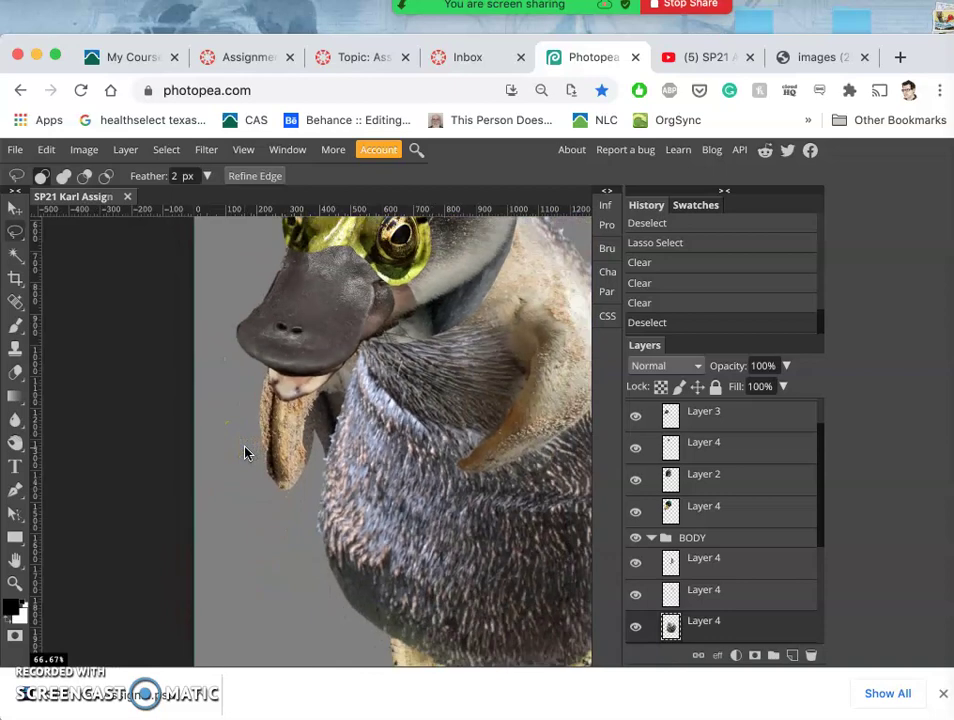
{"action": "scroll", "coordinate": [245, 453], "scroll_direction": "down", "scroll_amount": 2}
{"action": "scroll", "coordinate": [245, 453], "scroll_direction": "up", "scroll_amount": 2}
{"action": "scroll", "coordinate": [245, 453], "scroll_direction": "up", "scroll_amount": 3}
{"action": "scroll", "coordinate": [245, 450], "scroll_direction": "up", "scroll_amount": 2}
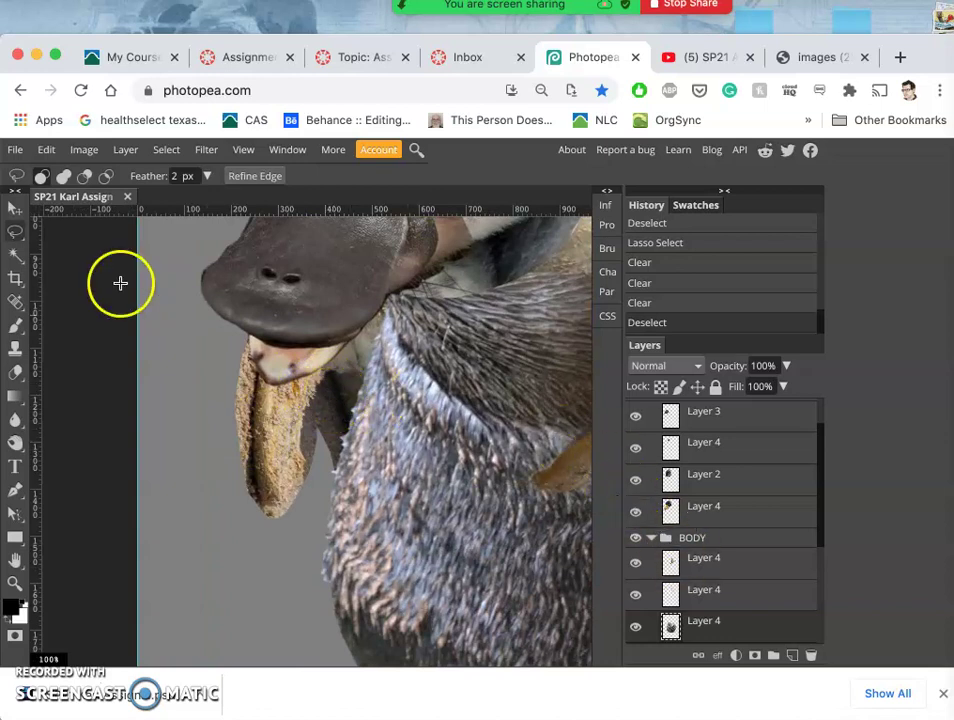
{"action": "left_click", "coordinate": [16, 233]}
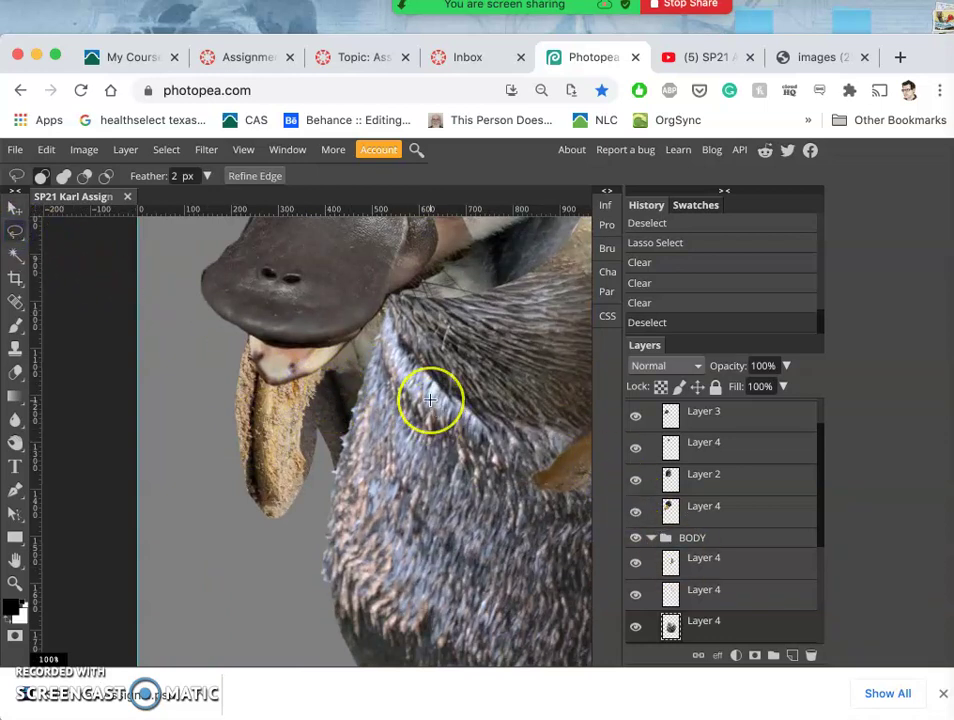
{"action": "scroll", "coordinate": [428, 397], "scroll_direction": "up", "scroll_amount": 1}
{"action": "scroll", "coordinate": [430, 399], "scroll_direction": "down", "scroll_amount": 4}
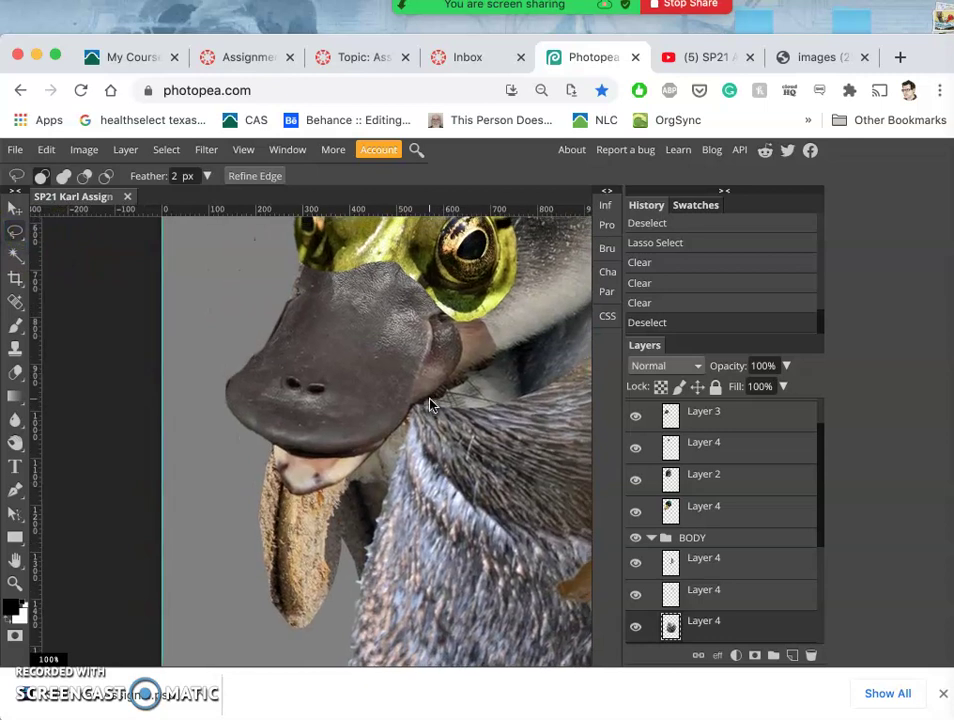
Step: Select the BODY layer holding the sandy limb, directly beneath the feather layer, hiding and showing both layers to identify it
{"action": "left_click", "coordinate": [636, 627]}
{"action": "left_click", "coordinate": [636, 627]}
{"action": "scroll", "coordinate": [648, 622], "scroll_direction": "down", "scroll_amount": 3}
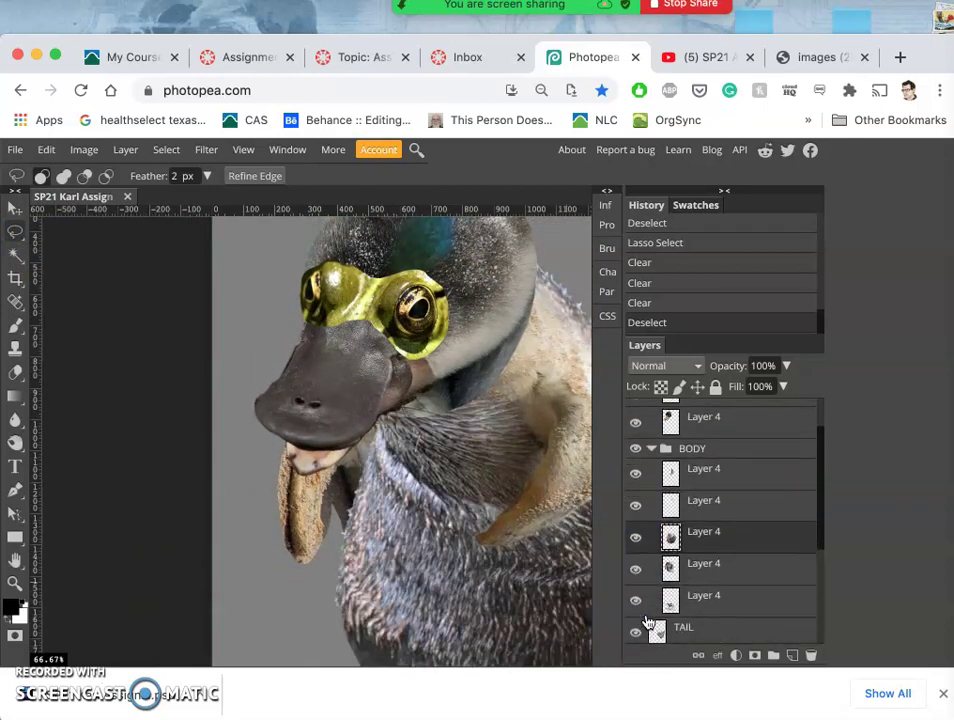
{"action": "left_click", "coordinate": [703, 565]}
{"action": "left_click", "coordinate": [637, 571]}
{"action": "left_click", "coordinate": [637, 571]}
Step: Lasso around the sandy limb below the bill, and cut and paste it onto its own layer
{"action": "left_click", "coordinate": [15, 231]}
{"action": "left_click", "coordinate": [435, 410]}
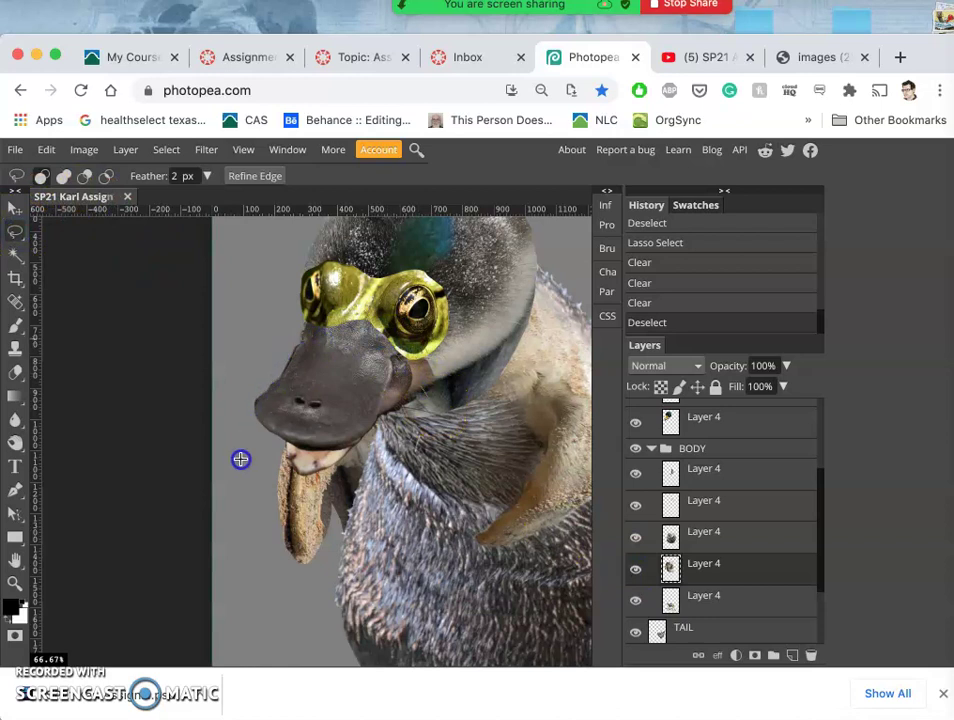
{"action": "mouse_move", "coordinate": [233, 507]}
{"action": "left_mouse_down"}
{"action": "mouse_move", "coordinate": [256, 569]}
{"action": "mouse_move", "coordinate": [297, 591]}
{"action": "mouse_move", "coordinate": [351, 563]}
{"action": "mouse_move", "coordinate": [396, 506]}
{"action": "mouse_move", "coordinate": [409, 466]}
{"action": "left_mouse_up"}
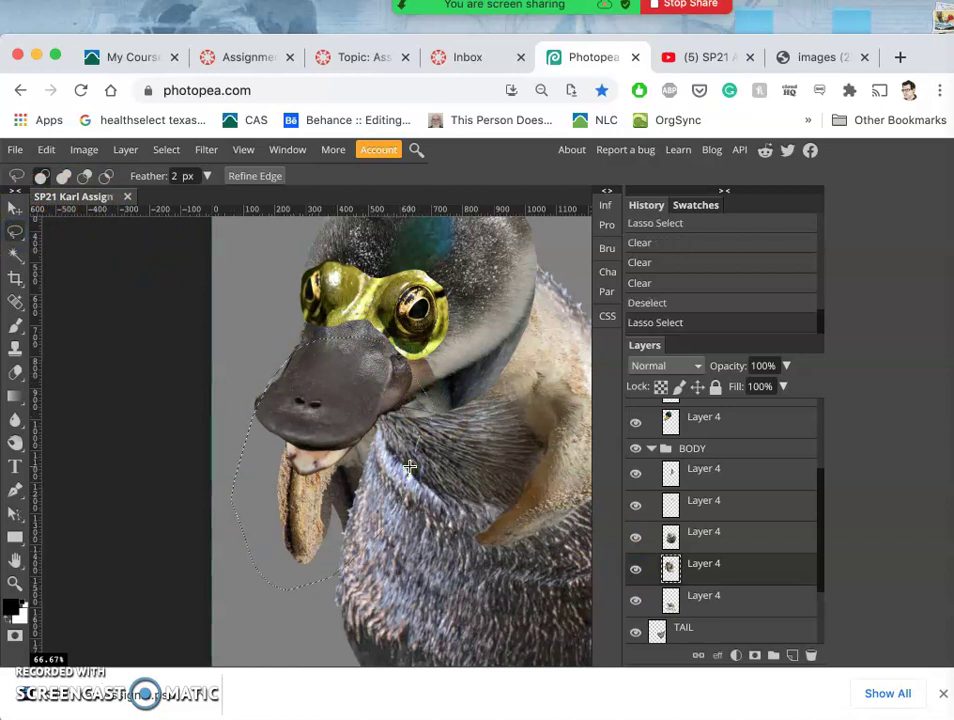
{"action": "key", "text": "Delete"}
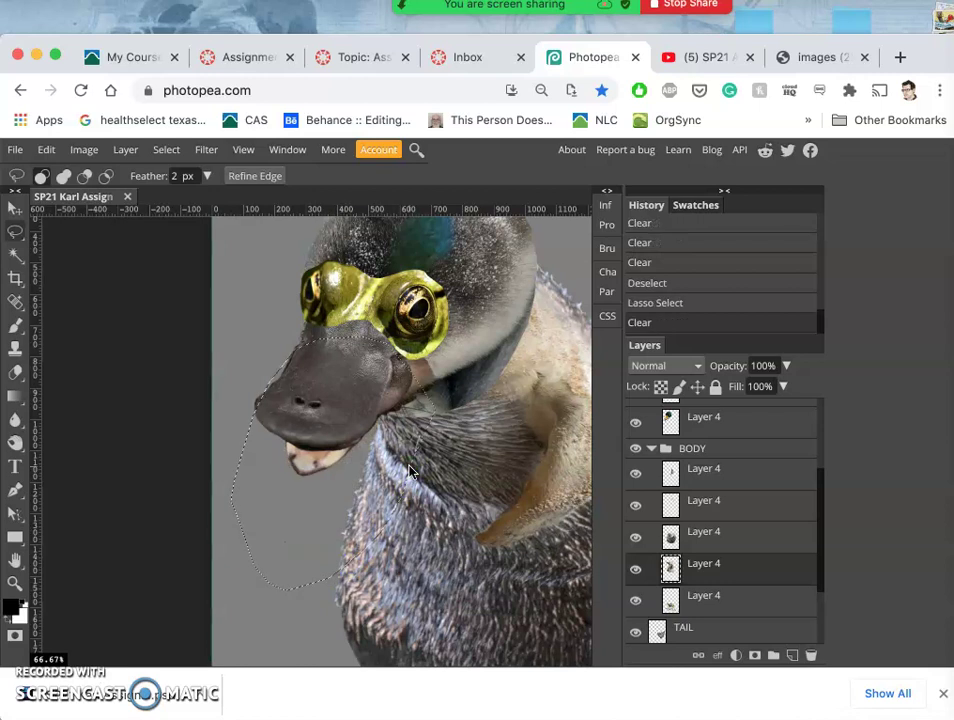
{"action": "key", "text": "ctrl+v"}
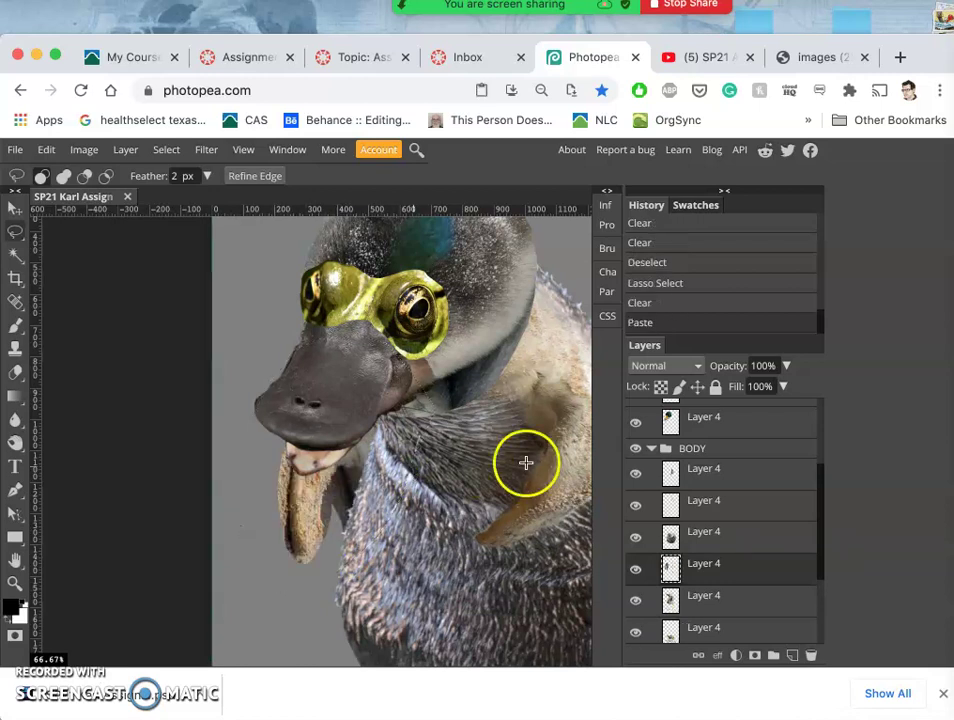
Step: Hide and show the pasted limb layer to check its contents, leaving it visible and selected
{"action": "left_click", "coordinate": [634, 570]}
{"action": "left_click", "coordinate": [634, 570]}
{"action": "left_click", "coordinate": [634, 570]}
{"action": "left_click", "coordinate": [634, 570]}
{"action": "left_click", "coordinate": [634, 570]}
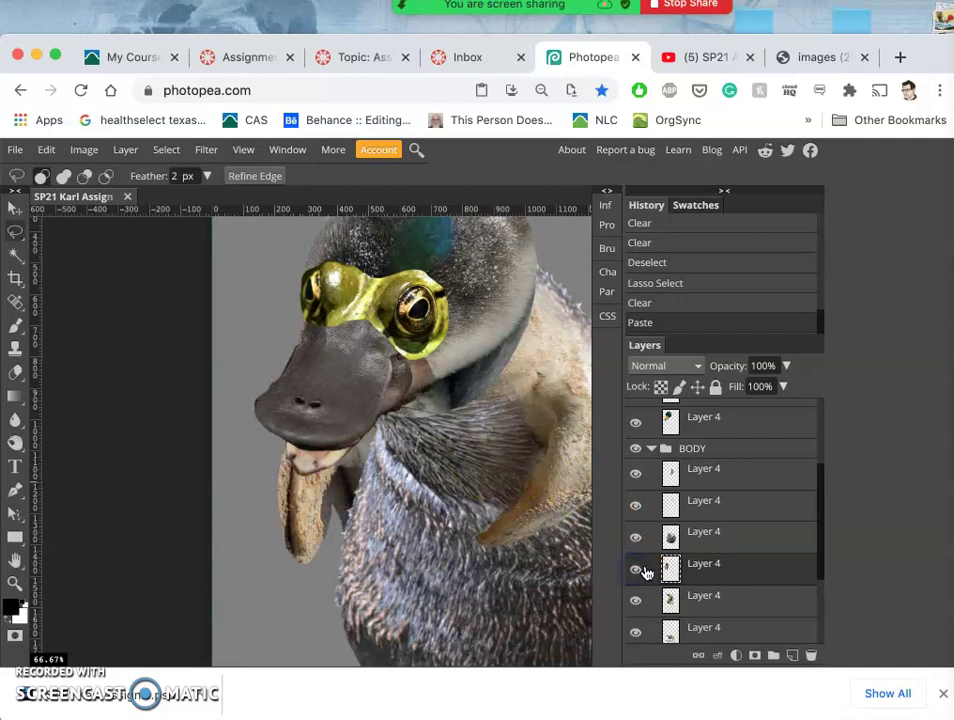
{"action": "left_click", "coordinate": [704, 566]}
Step: Free-transform the pasted sandy limb with an 8.1° rotation and 117.53% scale, positioning it below the bill at X 567 px, Y 1020 px
{"action": "key", "text": "ctrl+plus"}
{"action": "scroll", "coordinate": [388, 479], "scroll_direction": "down", "scroll_amount": 1}
{"action": "scroll", "coordinate": [378, 484], "scroll_direction": "down", "scroll_amount": 1}
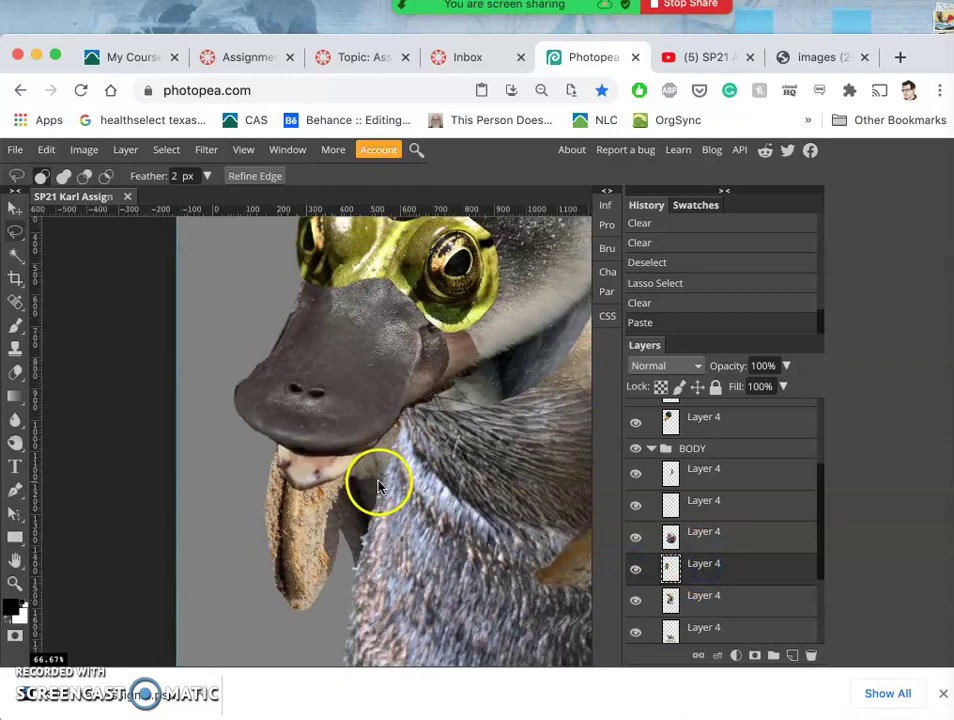
{"action": "scroll", "coordinate": [378, 486], "scroll_direction": "down", "scroll_amount": 1}
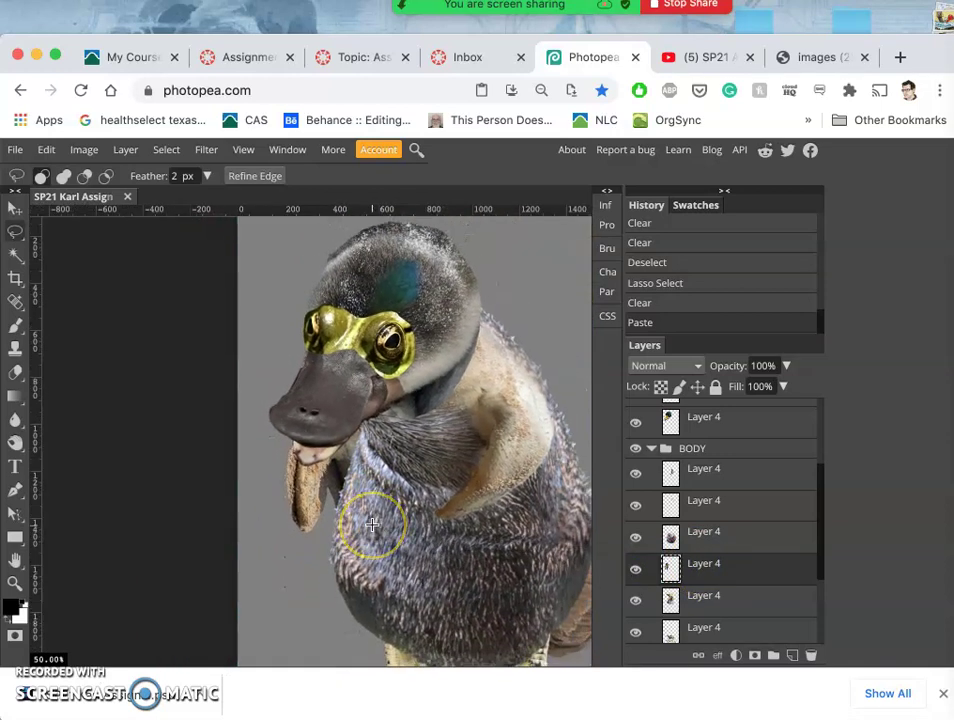
{"action": "key", "text": "super+alt+t"}
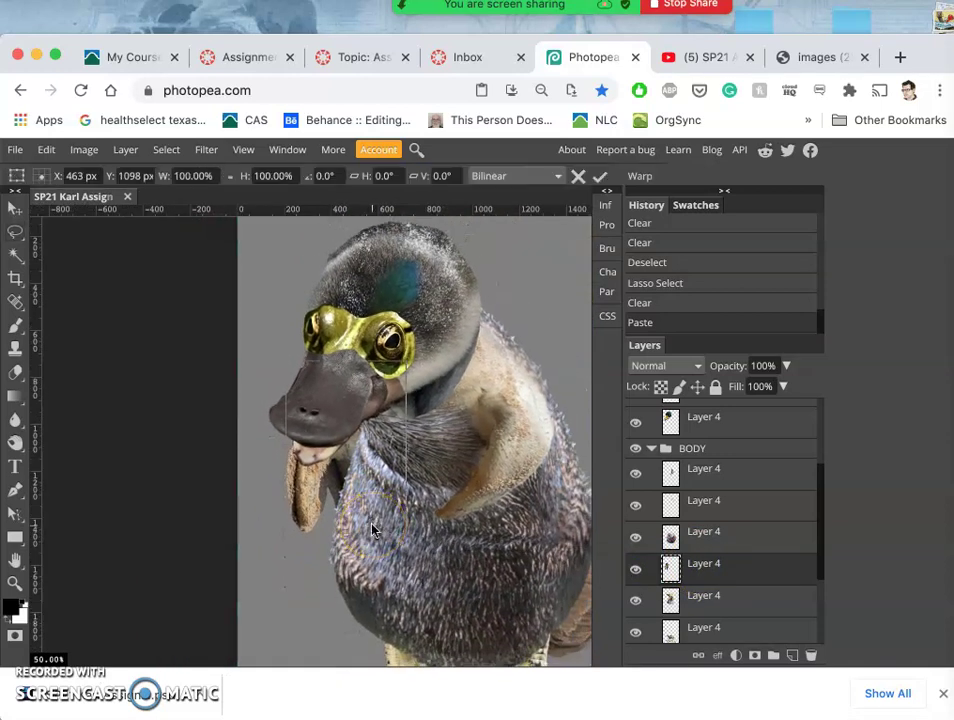
{"action": "left_click_drag", "start_coordinate": [424, 392], "coordinate": [436, 368]}
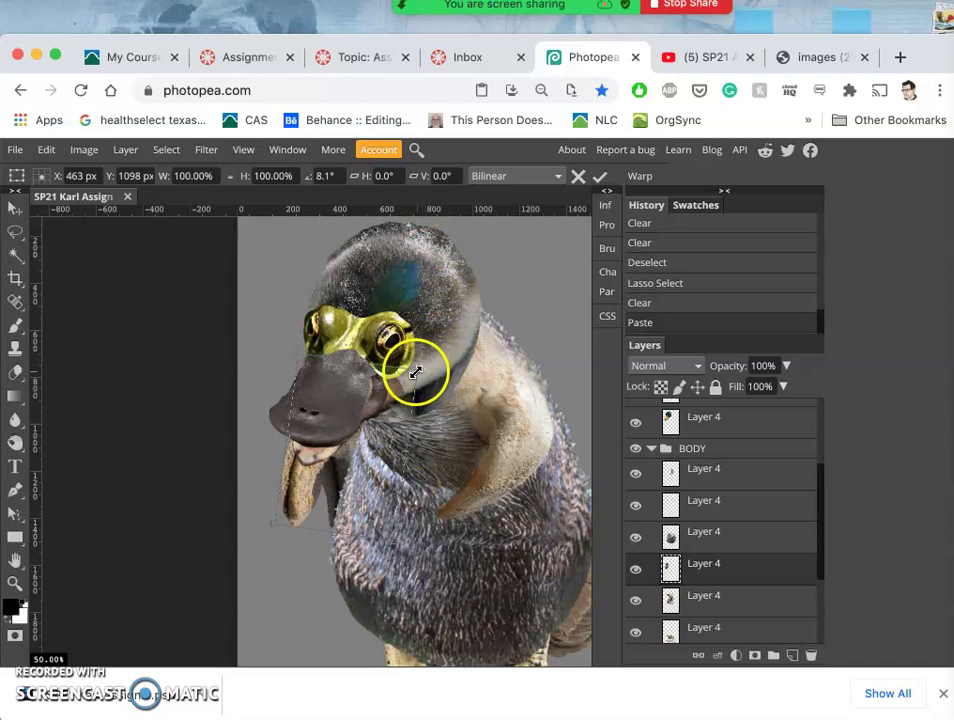
{"action": "left_click_drag", "start_coordinate": [420, 367], "coordinate": [439, 362]}
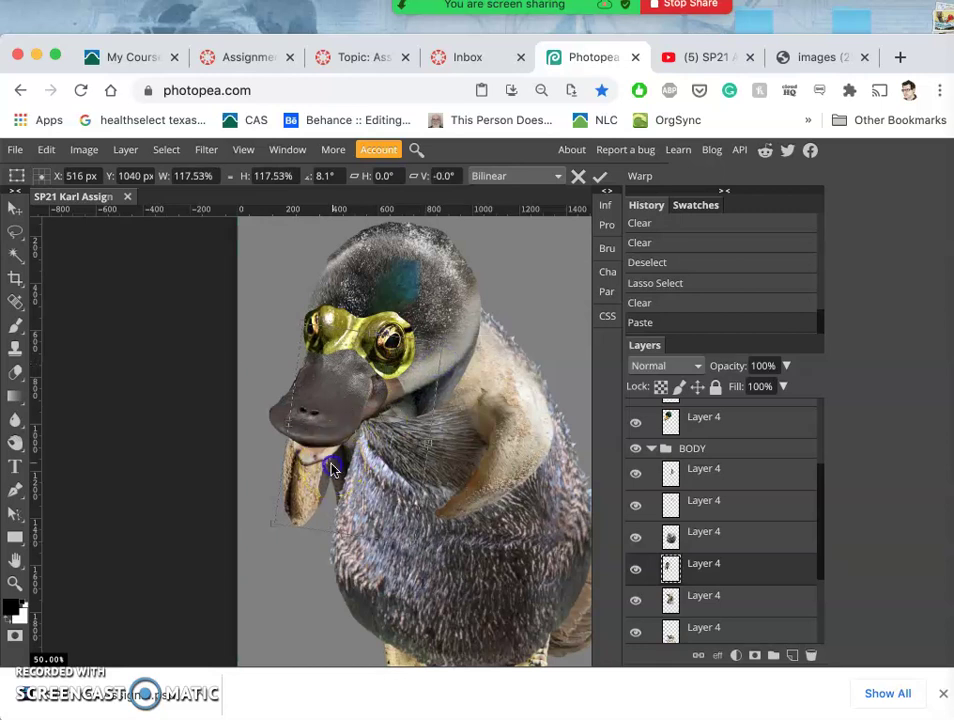
{"action": "left_click_drag", "start_coordinate": [333, 470], "coordinate": [343, 460]}
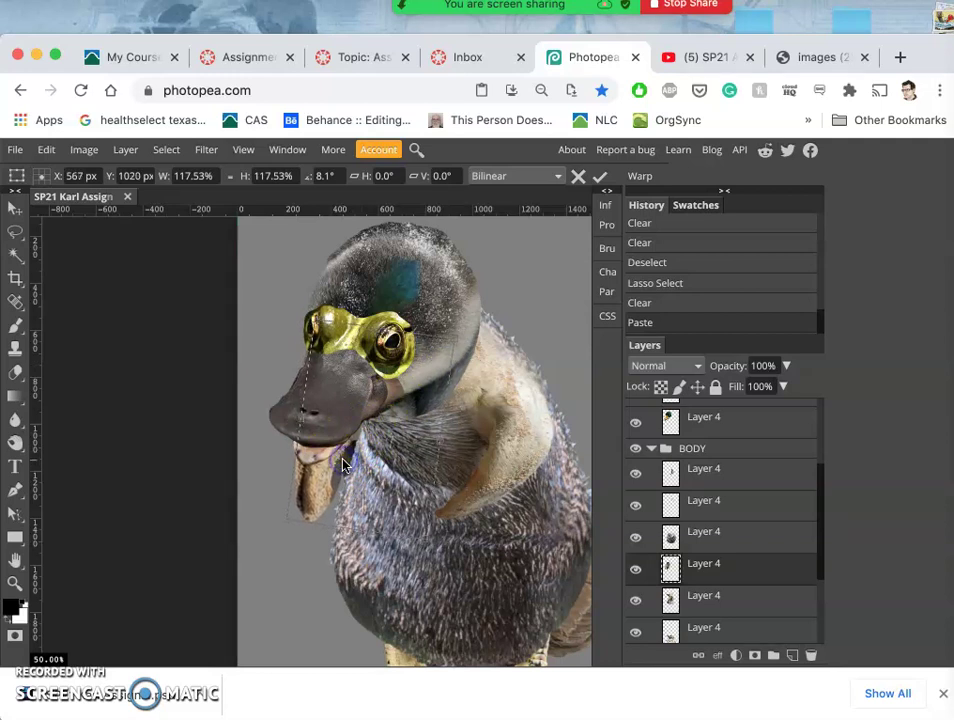
{"action": "key", "text": "Return"}
Step: Lasso the dark outer edge of the sandy limb, from the lower bill down to its tip, and clear it
{"action": "scroll", "coordinate": [342, 465], "scroll_direction": "up", "scroll_amount": 5}
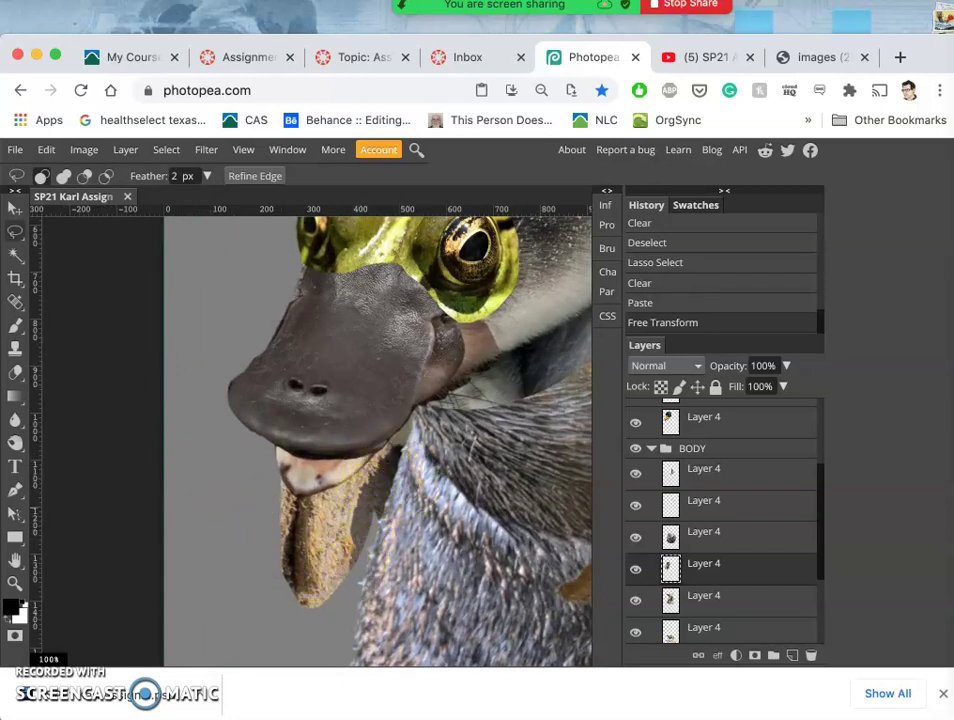
{"action": "left_click", "coordinate": [14, 229]}
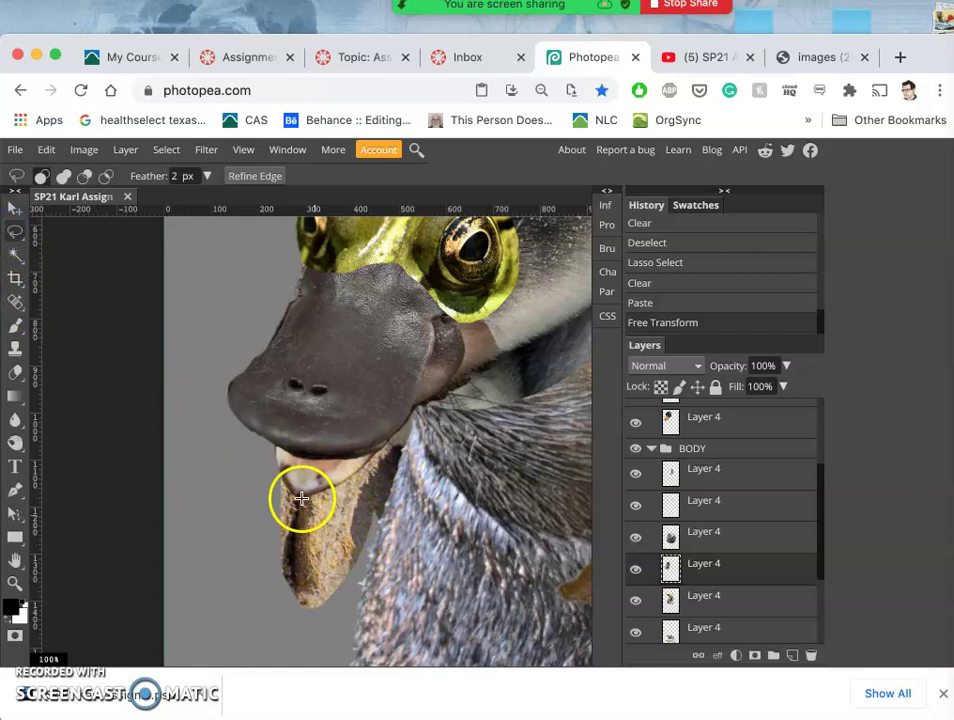
{"action": "left_click_drag", "start_coordinate": [302, 497], "coordinate": [301, 497]}
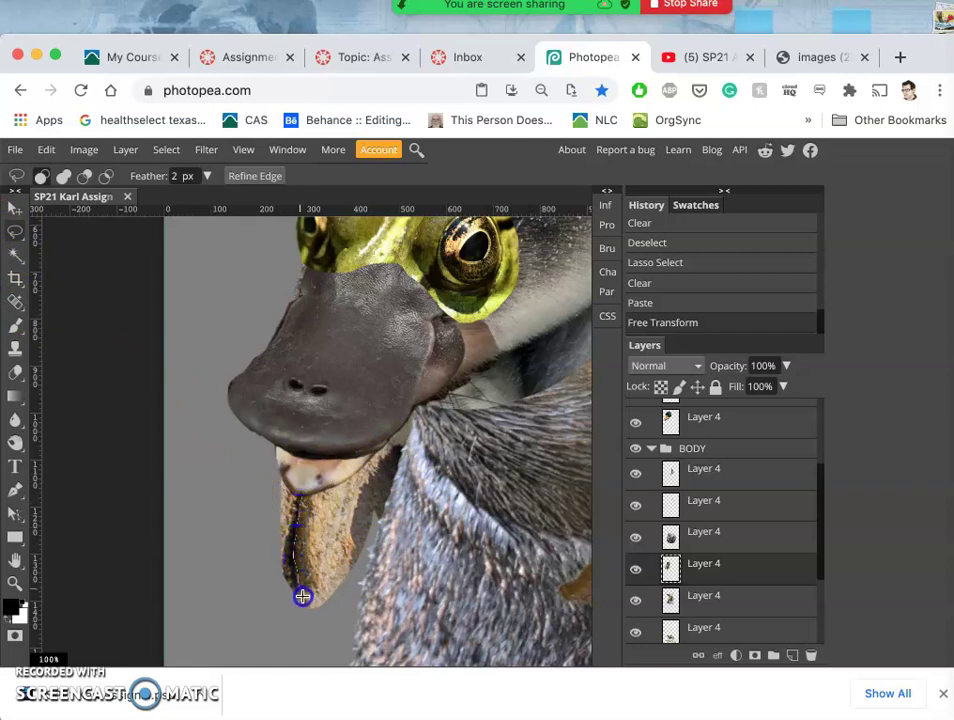
{"action": "mouse_move", "coordinate": [309, 611]}
{"action": "left_mouse_down"}
{"action": "mouse_move", "coordinate": [238, 597]}
{"action": "mouse_move", "coordinate": [201, 493]}
{"action": "mouse_move", "coordinate": [224, 426]}
{"action": "left_mouse_up"}
{"action": "left_click_drag", "start_coordinate": [291, 381], "coordinate": [291, 381]}
{"action": "key", "text": "BackSpace"}
{"action": "key", "text": "BackSpace"}
{"action": "key", "text": "BackSpace"}
{"action": "key", "text": "BackSpace"}
{"action": "key", "text": "BackSpace"}
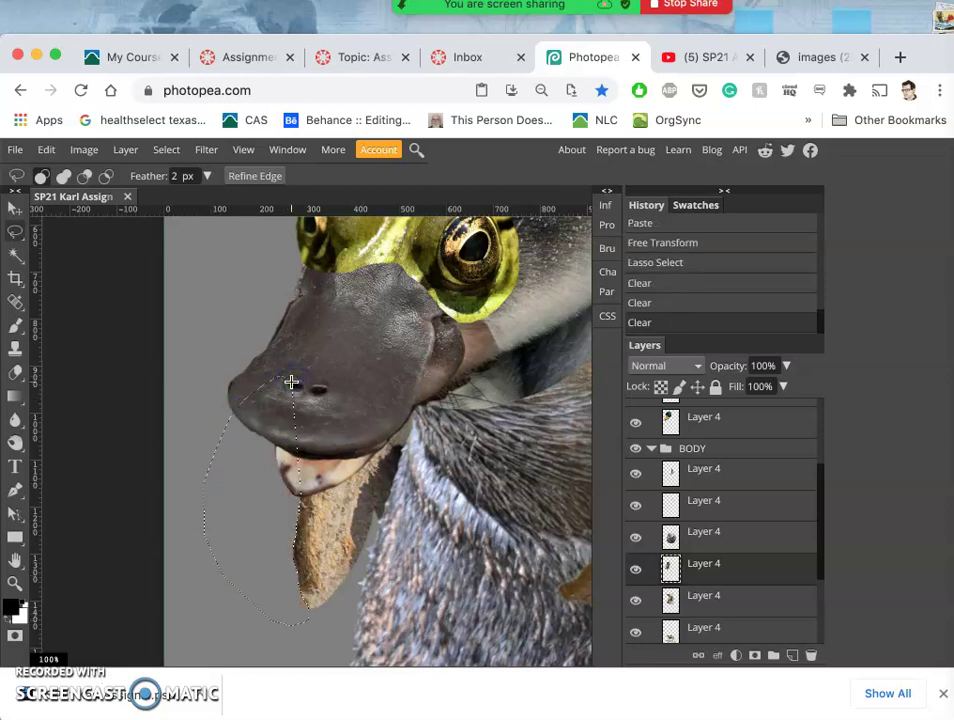
{"action": "key", "text": "BackSpace"}
Step: Lasso the narrow strip between the sandy limb and the chest feathers, clear it, and deselect
{"action": "left_click_drag", "start_coordinate": [362, 553], "coordinate": [357, 571]}
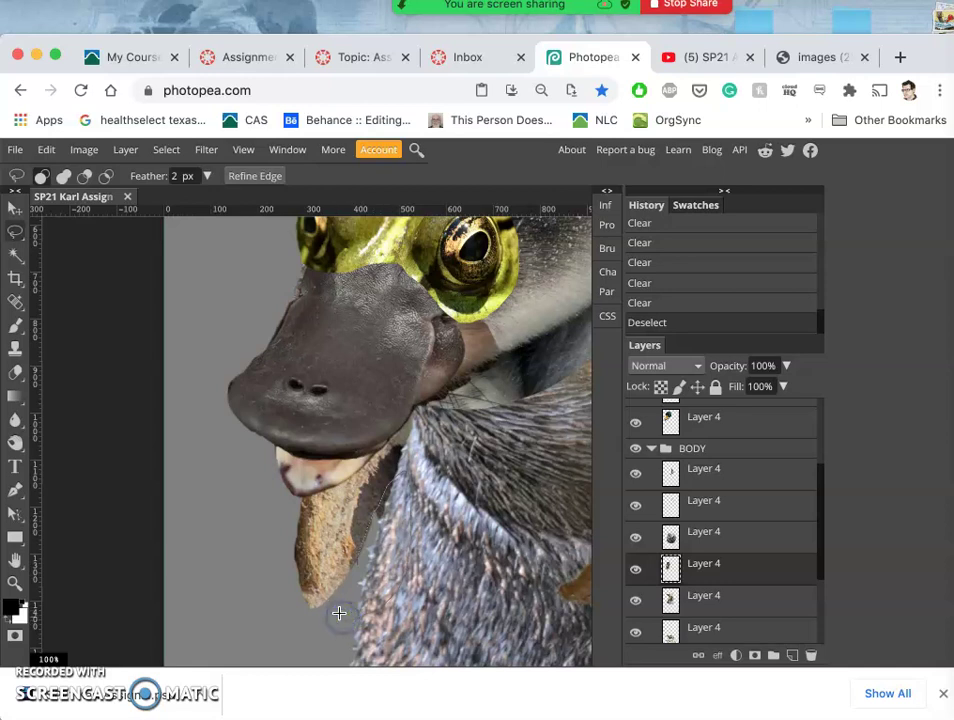
{"action": "left_click_drag", "start_coordinate": [339, 613], "coordinate": [338, 612]}
{"action": "key", "text": "Delete"}
{"action": "key", "text": "Delete"}
{"action": "key", "text": "Delete"}
{"action": "key", "text": "Delete"}
{"action": "key", "text": "Delete"}
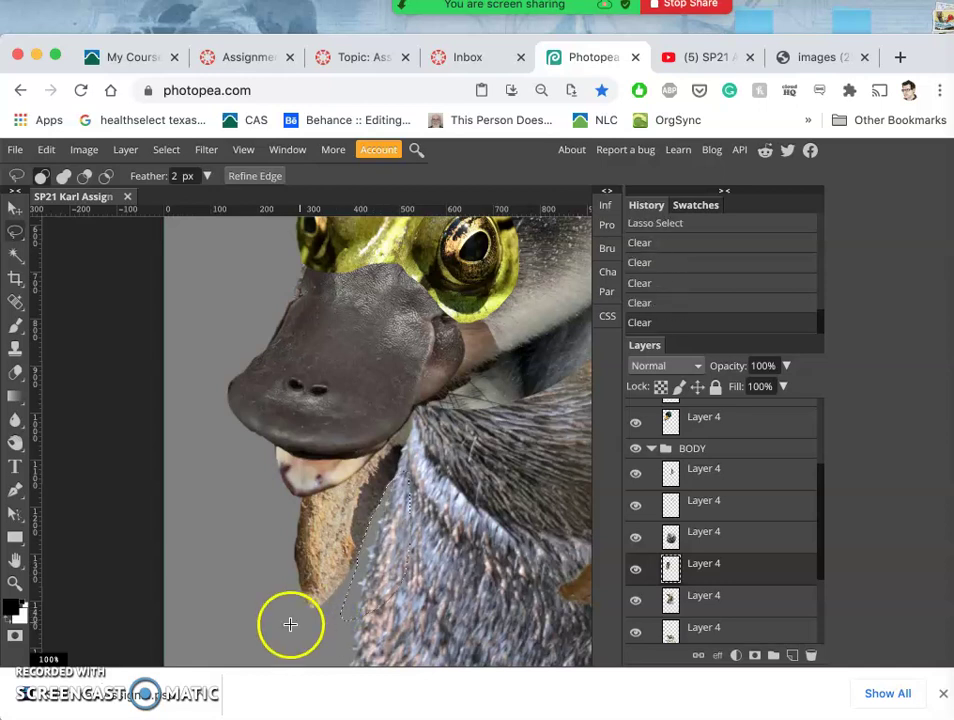
{"action": "left_click", "coordinate": [290, 624]}
{"action": "left_click", "coordinate": [280, 561]}
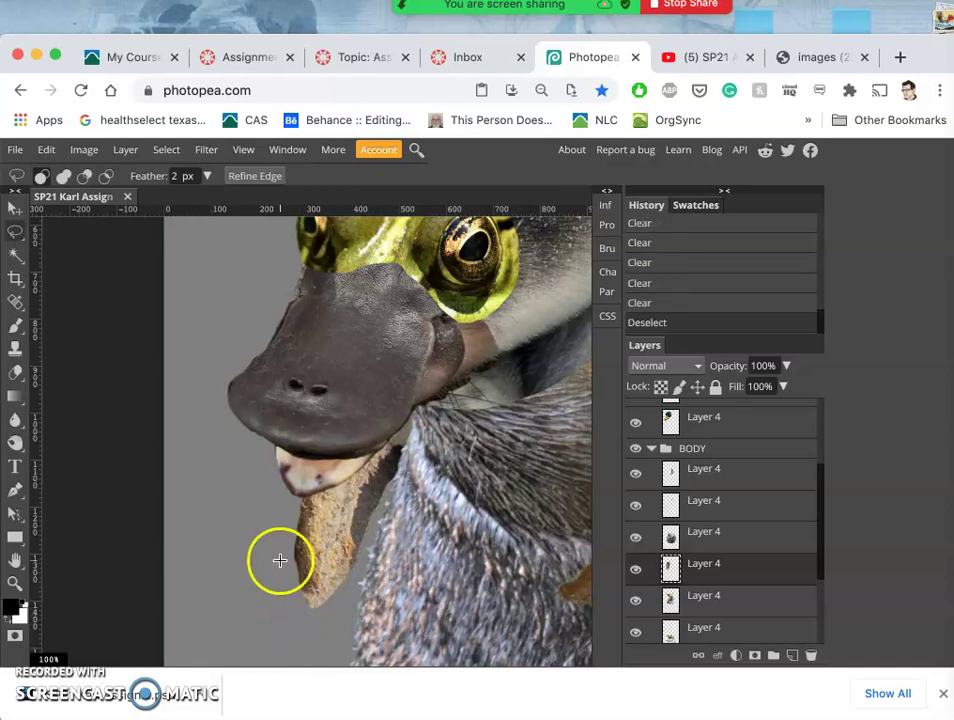
Step: Trim the sandy limb's lower tip and chest-facing edge by lassoing around them and clearing the selection, leaving nothing selected
{"action": "scroll", "coordinate": [280, 561], "scroll_direction": "down", "scroll_amount": 1}
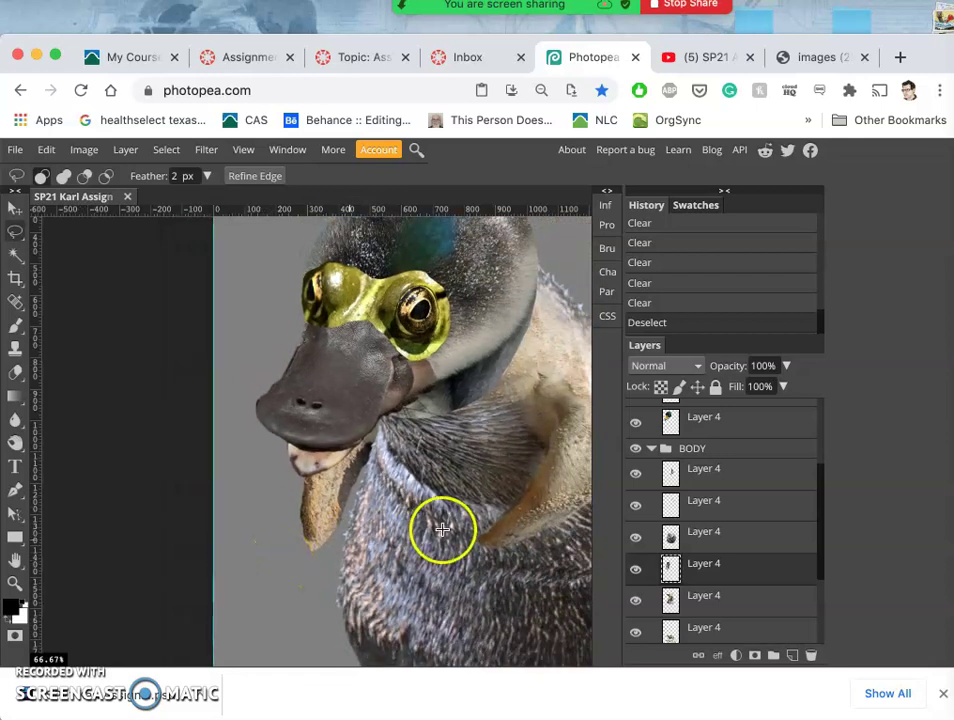
{"action": "scroll", "coordinate": [358, 578], "scroll_direction": "up", "scroll_amount": 1}
{"action": "scroll", "coordinate": [358, 578], "scroll_direction": "up", "scroll_amount": 2}
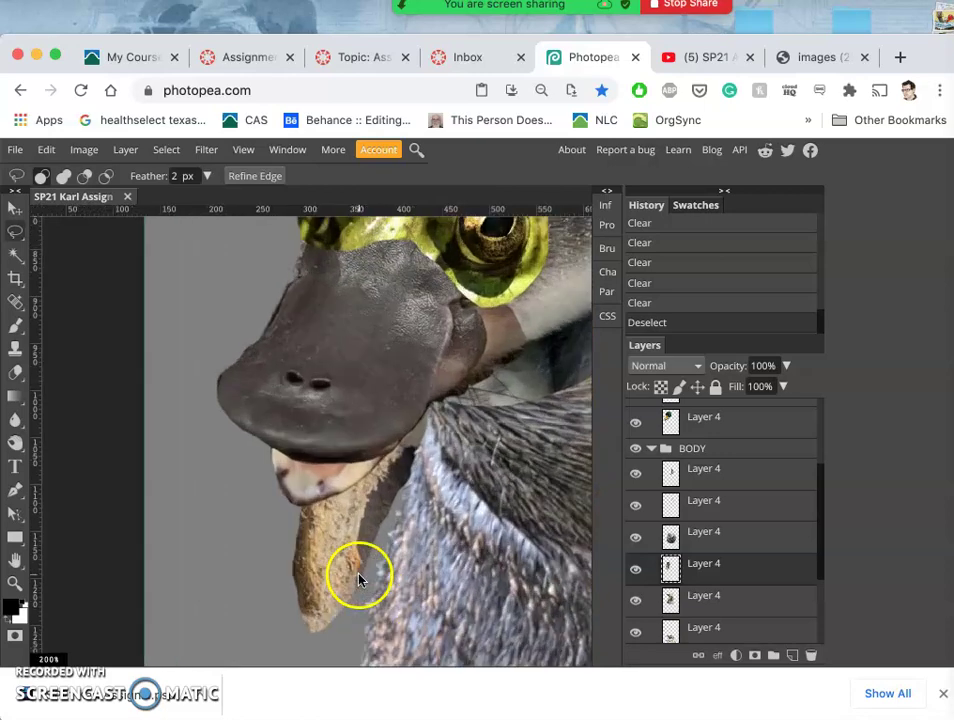
{"action": "scroll", "coordinate": [297, 620], "scroll_direction": "down", "scroll_amount": 4}
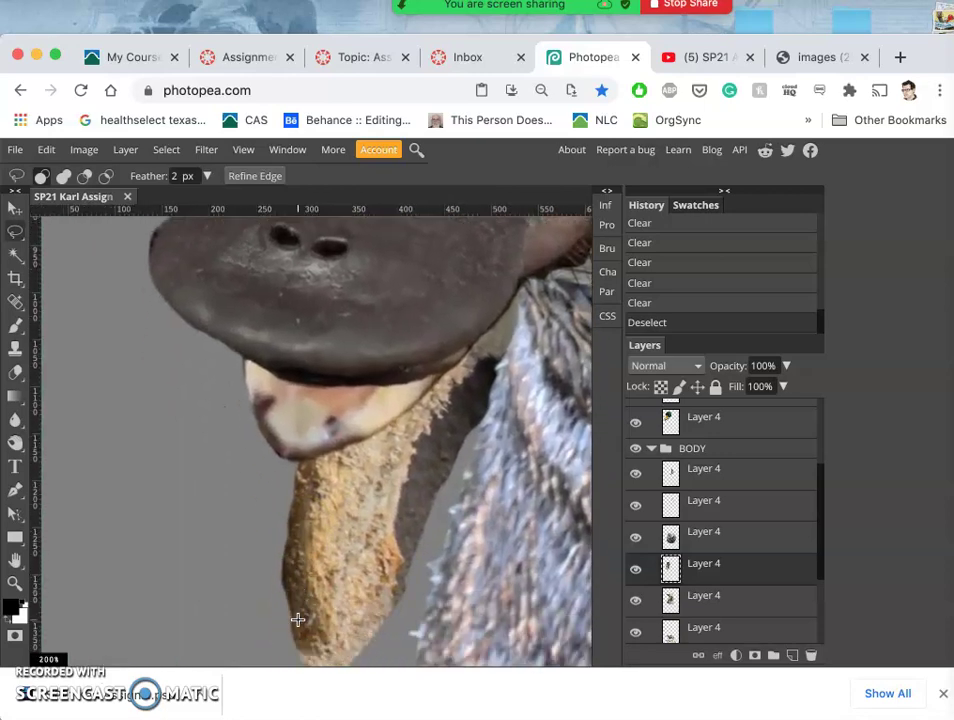
{"action": "mouse_move", "coordinate": [302, 555]}
{"action": "left_mouse_down"}
{"action": "mouse_move", "coordinate": [359, 546]}
{"action": "mouse_move", "coordinate": [413, 471]}
{"action": "mouse_move", "coordinate": [427, 430]}
{"action": "mouse_move", "coordinate": [459, 398]}
{"action": "mouse_move", "coordinate": [413, 539]}
{"action": "mouse_move", "coordinate": [357, 622]}
{"action": "mouse_move", "coordinate": [292, 613]}
{"action": "mouse_move", "coordinate": [291, 583]}
{"action": "left_mouse_up"}
{"action": "key", "text": "Delete"}
{"action": "key", "text": "Delete"}
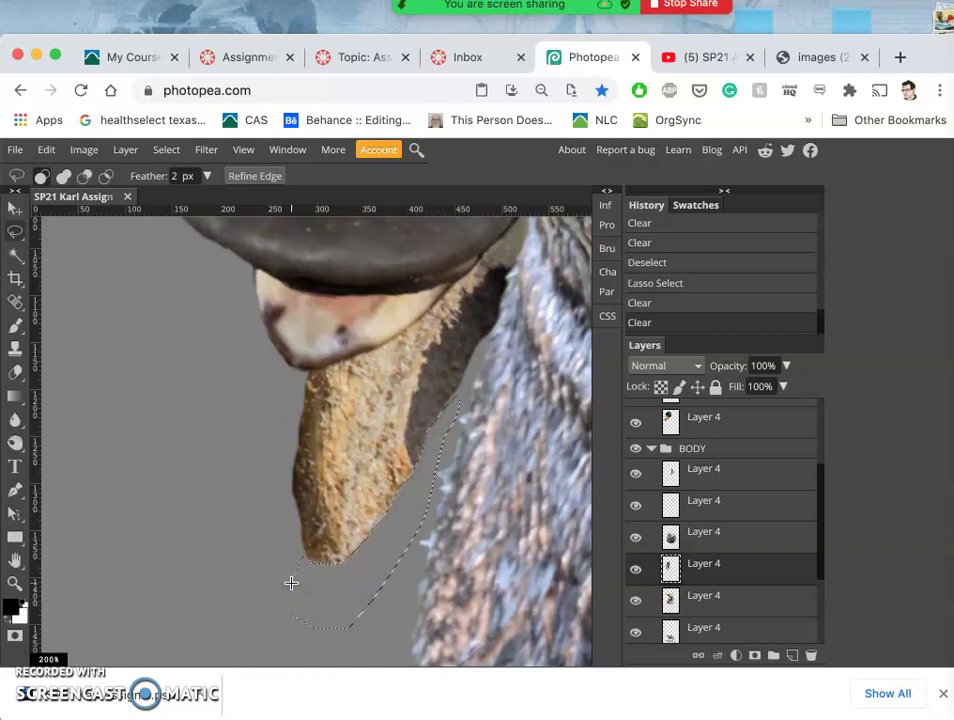
{"action": "key", "text": "ctrl+d"}
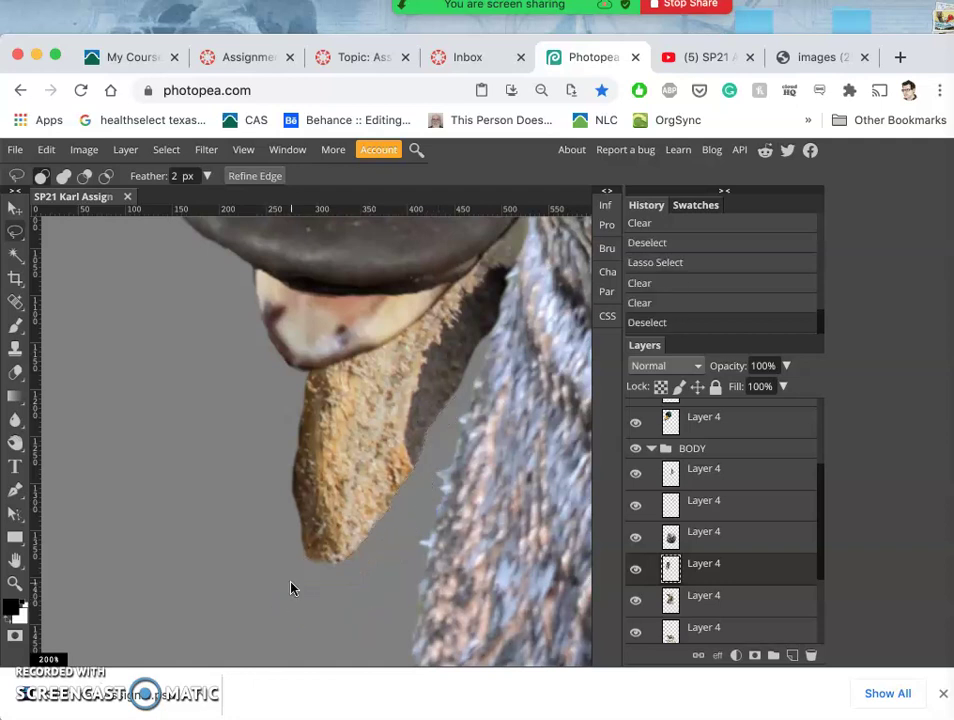
{"action": "key", "text": "ctrl+minus"}
{"action": "key", "text": "ctrl+minus"}
{"action": "key", "text": "ctrl+minus"}
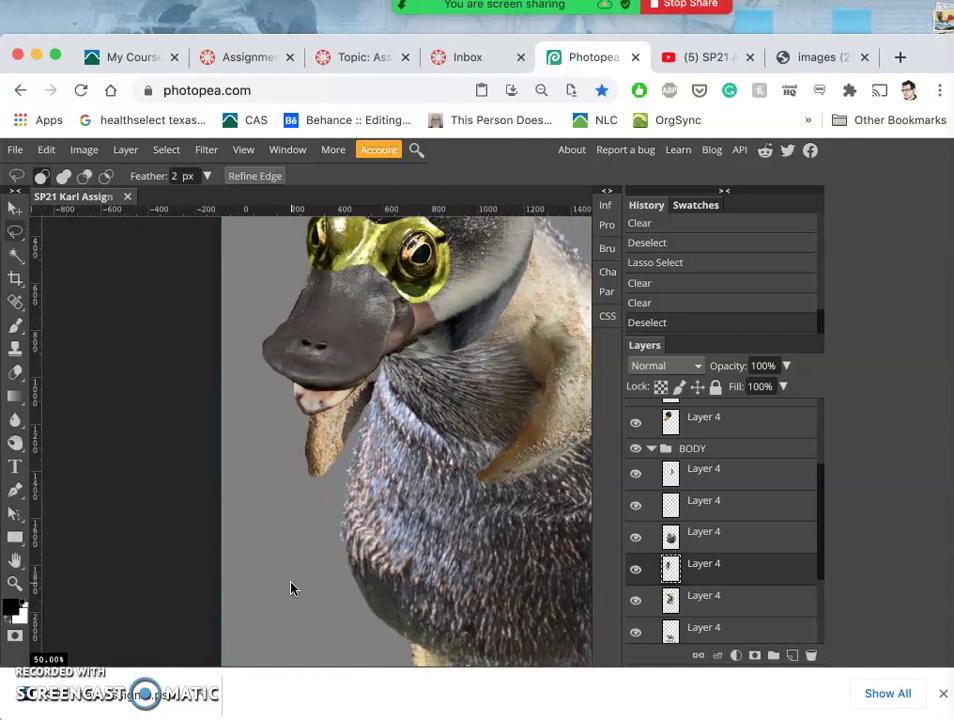
{"action": "key", "text": "ctrl+minus"}
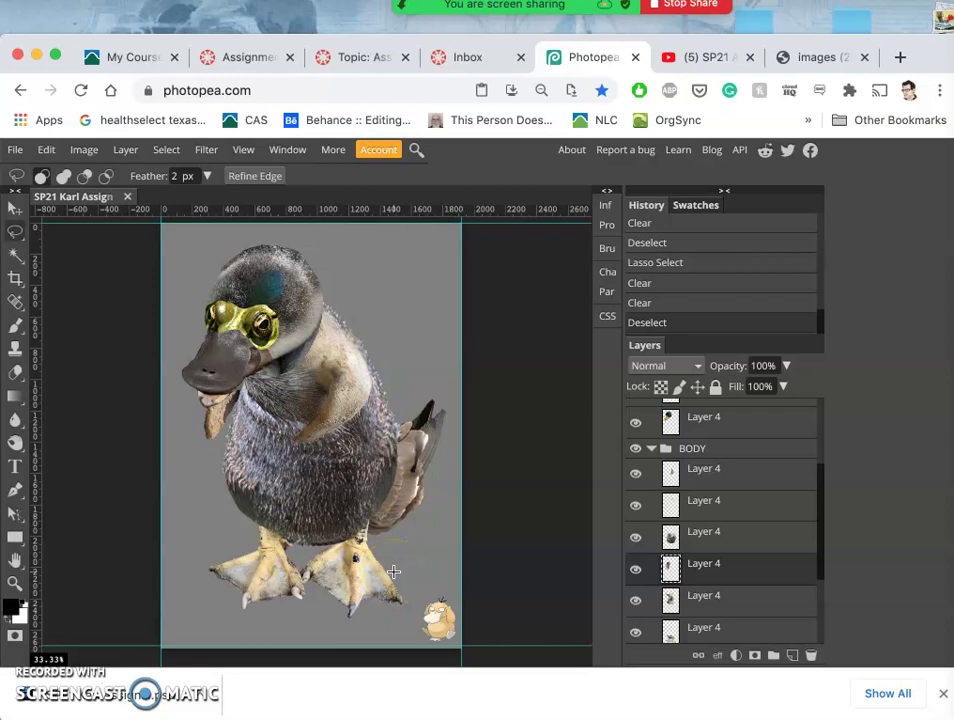
{"action": "key", "text": "ctrl+plus"}
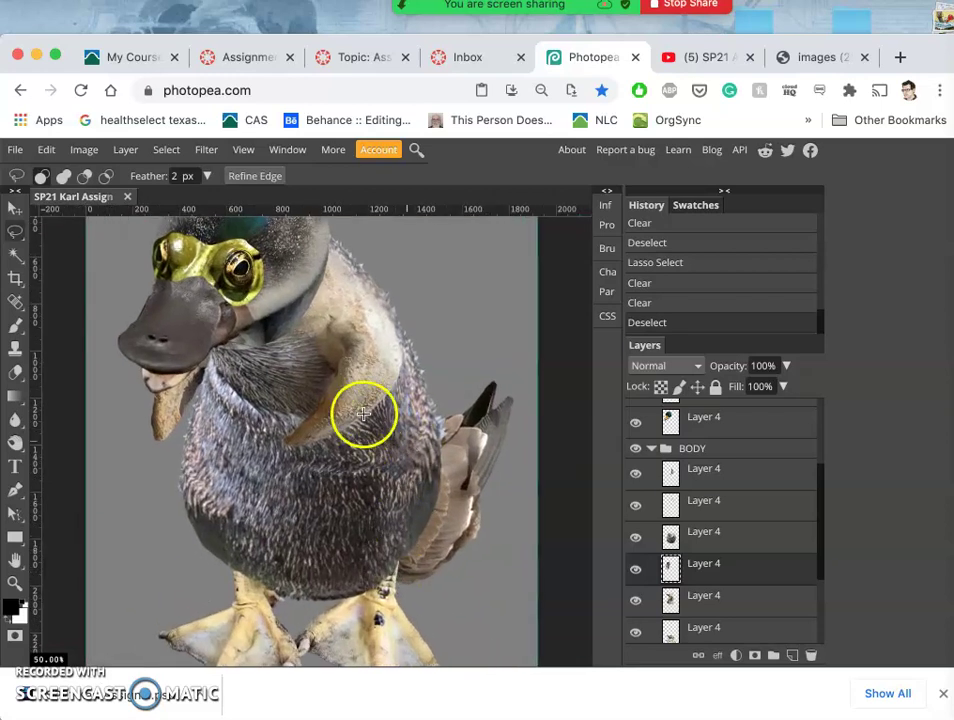